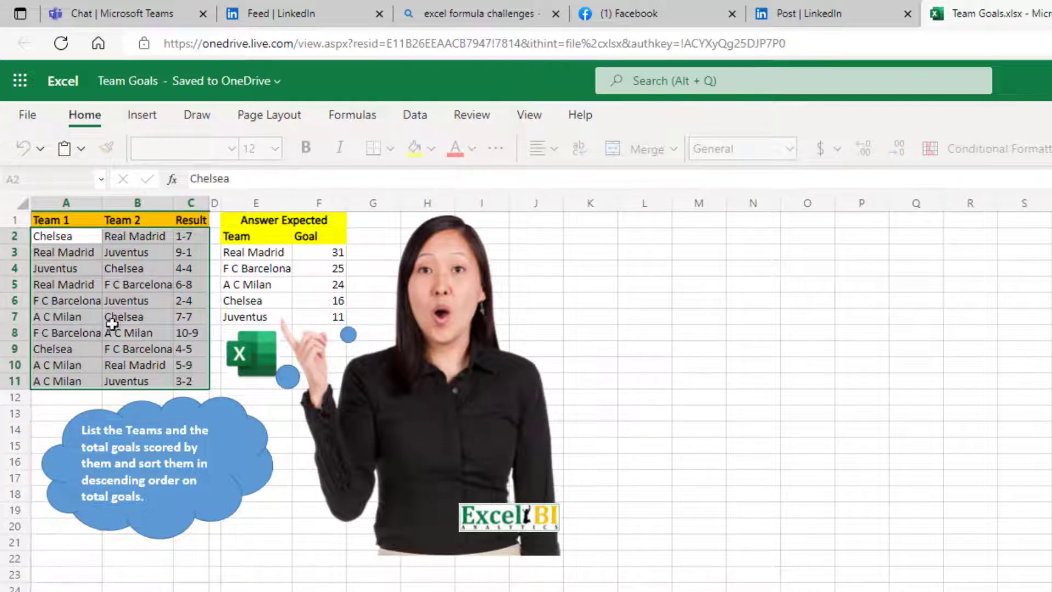
{"action": "left_click", "coordinate": [650, 255]}
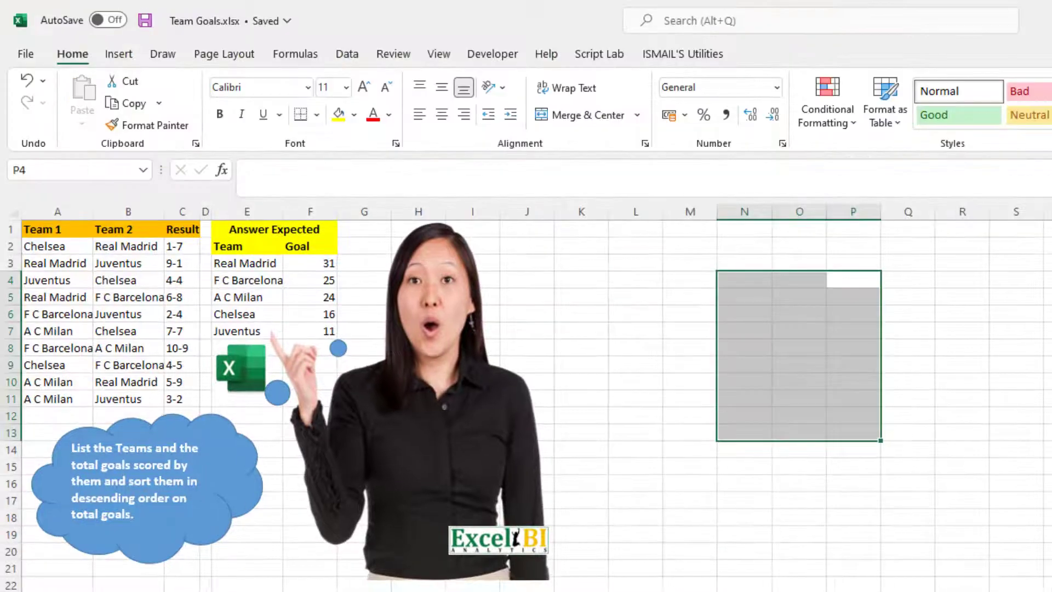
{"action": "left_click", "coordinate": [613, 245]}
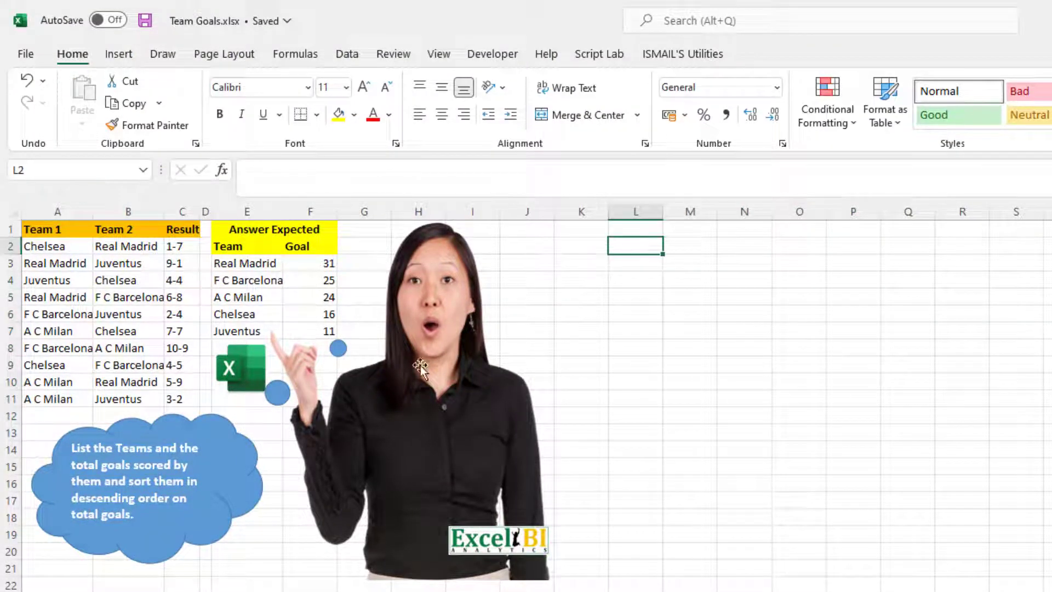
{"action": "left_click", "coordinate": [126, 246]}
{"action": "left_click", "coordinate": [43, 245]}
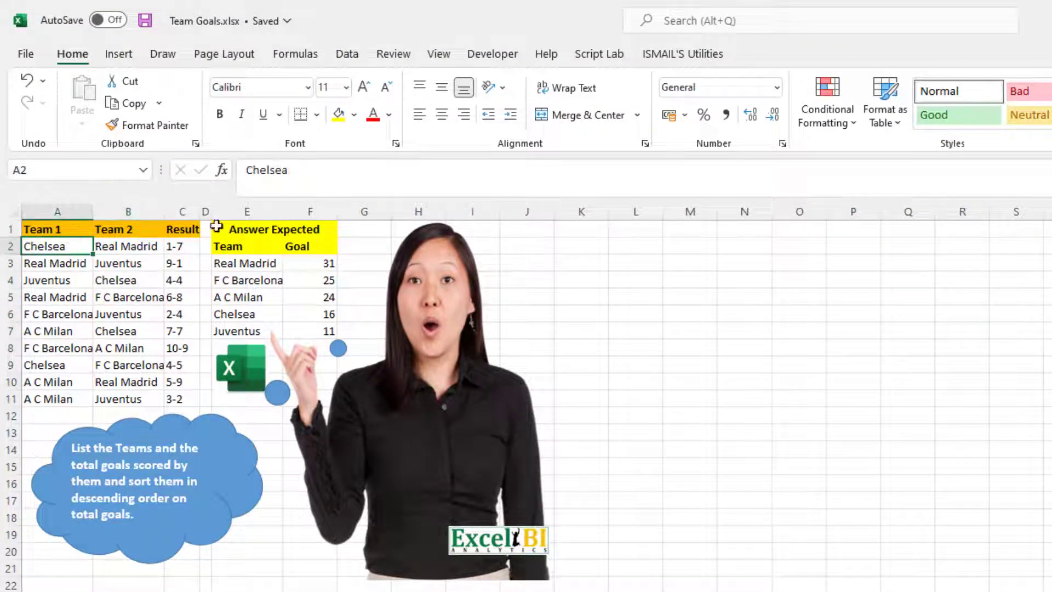
{"action": "left_click", "coordinate": [697, 262]}
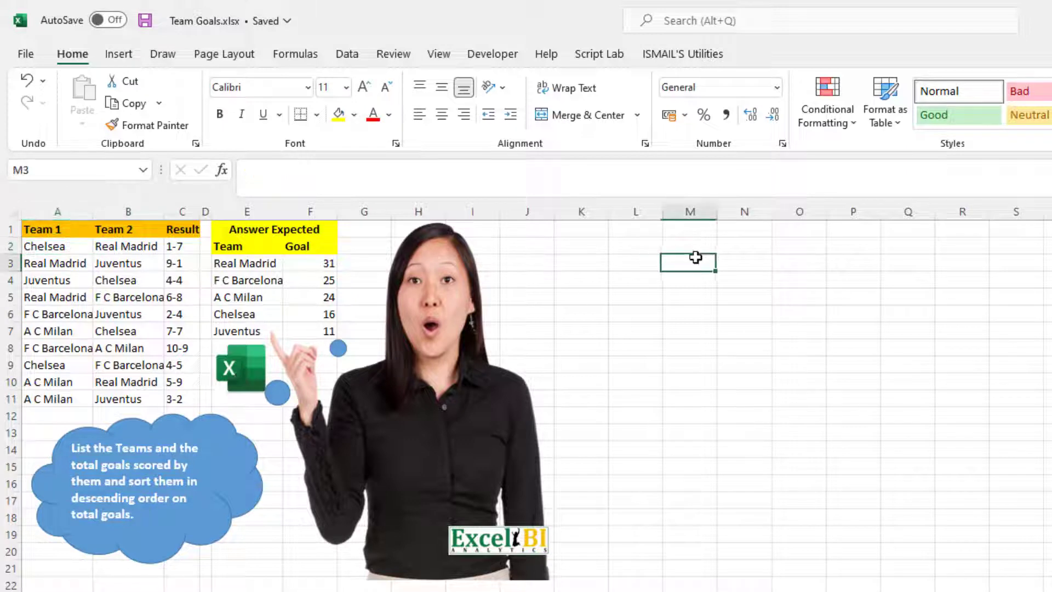
Step: Enter =INDEX(A2:C11,0,1) in cell M2 to return the Team 1 column
{"action": "left_click", "coordinate": [667, 246]}
{"action": "type", "text": "="}
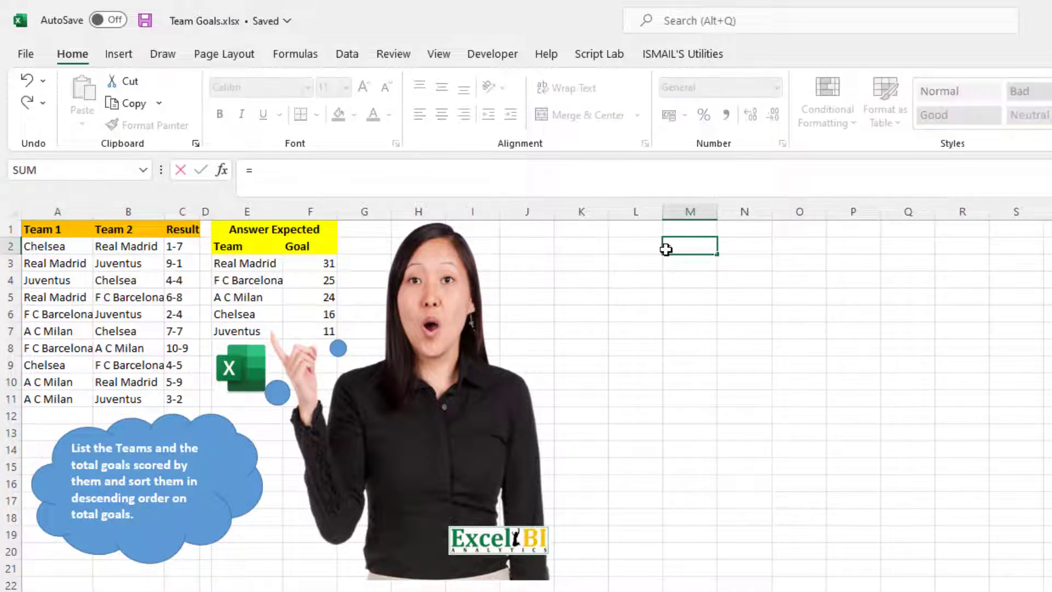
{"action": "type", "text": "tem"}
{"action": "key", "text": "BackSpace"}
{"action": "key", "text": "BackSpace"}
{"action": "key", "text": "BackSpace"}
{"action": "type", "text": "in"}
{"action": "key", "text": "Tab"}
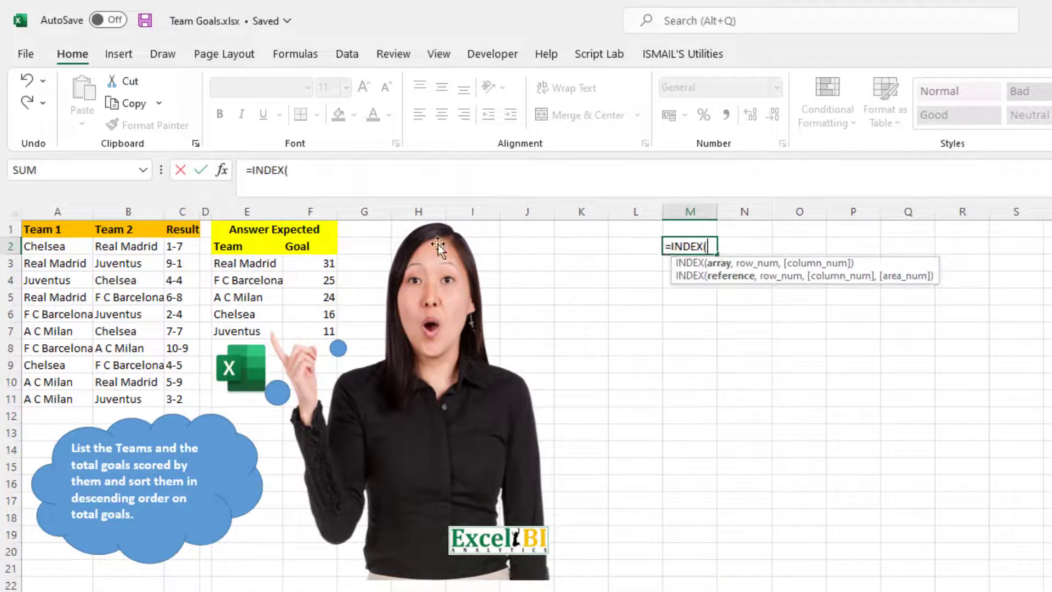
{"action": "left_click_drag", "start_coordinate": [51, 246], "coordinate": [160, 400]}
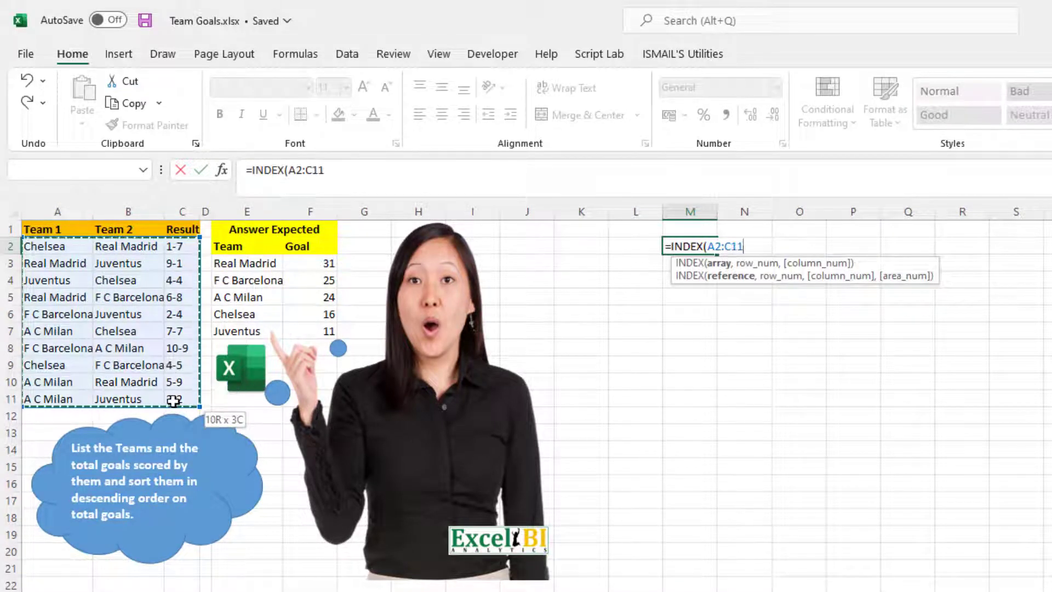
{"action": "type", "text": ","}
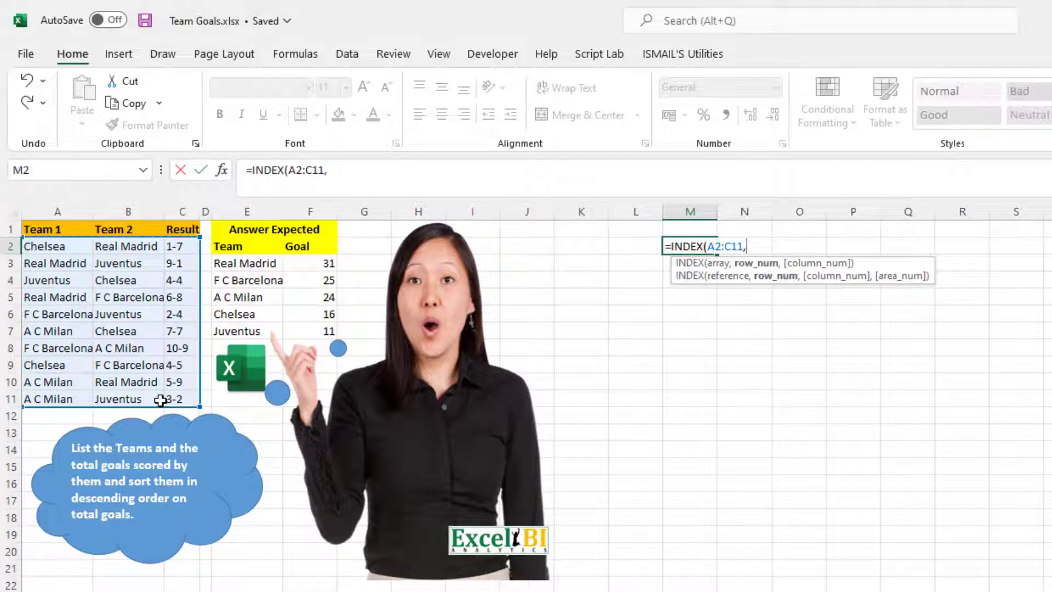
{"action": "type", "text": "0,1"}
{"action": "key", "text": "Return"}
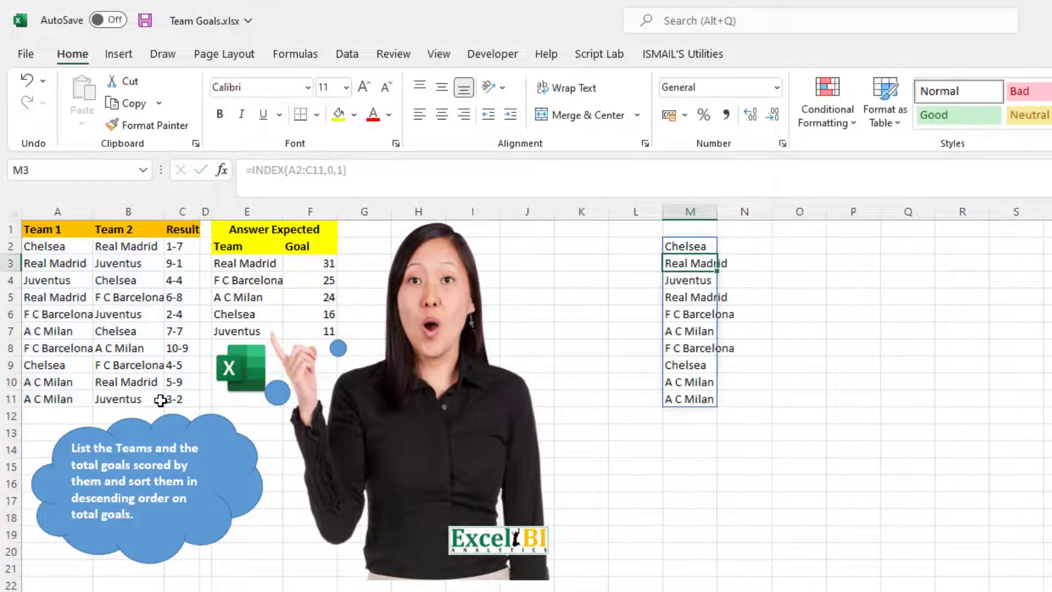
Step: Label cell M1 "Team1" and widen column M to fit the team names
{"action": "key", "text": "Up"}
{"action": "left_click", "coordinate": [687, 227]}
{"action": "type", "text": "T"}
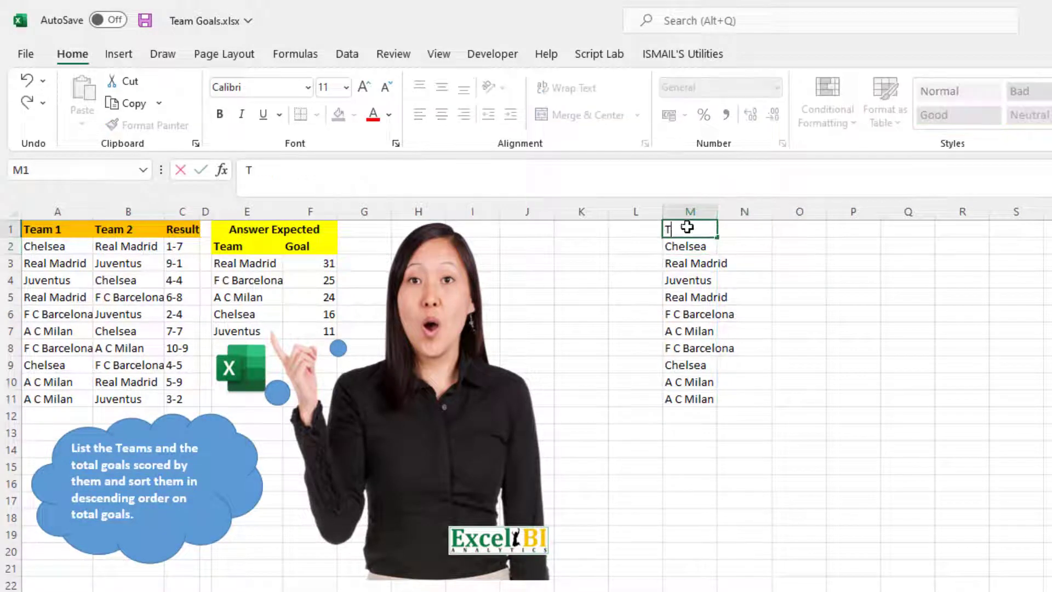
{"action": "type", "text": "easm1"}
{"action": "key", "text": "Return"}
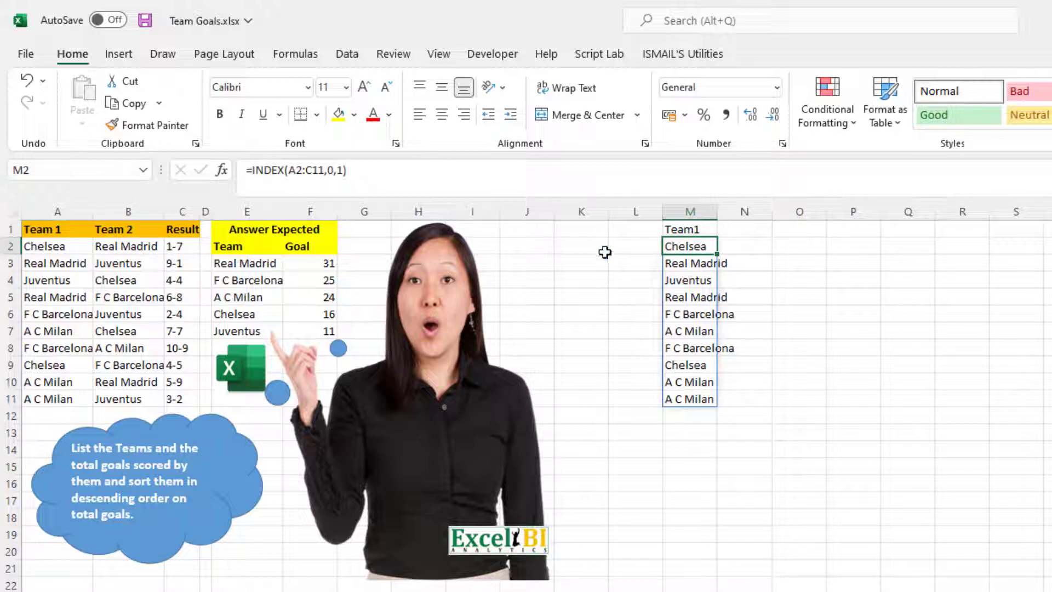
{"action": "left_click_drag", "start_coordinate": [721, 216], "coordinate": [738, 216]}
Step: Enter =TEXTBEFORE(C2,"-") in cell N2 to extract the first team's goals
{"action": "left_click", "coordinate": [756, 250]}
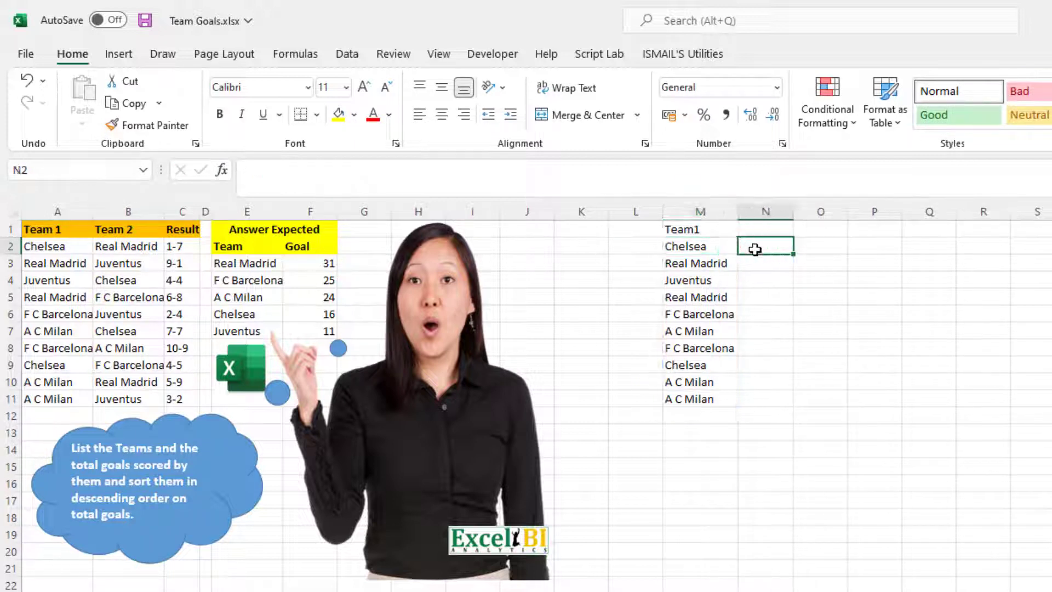
{"action": "type", "text": "=textbe"}
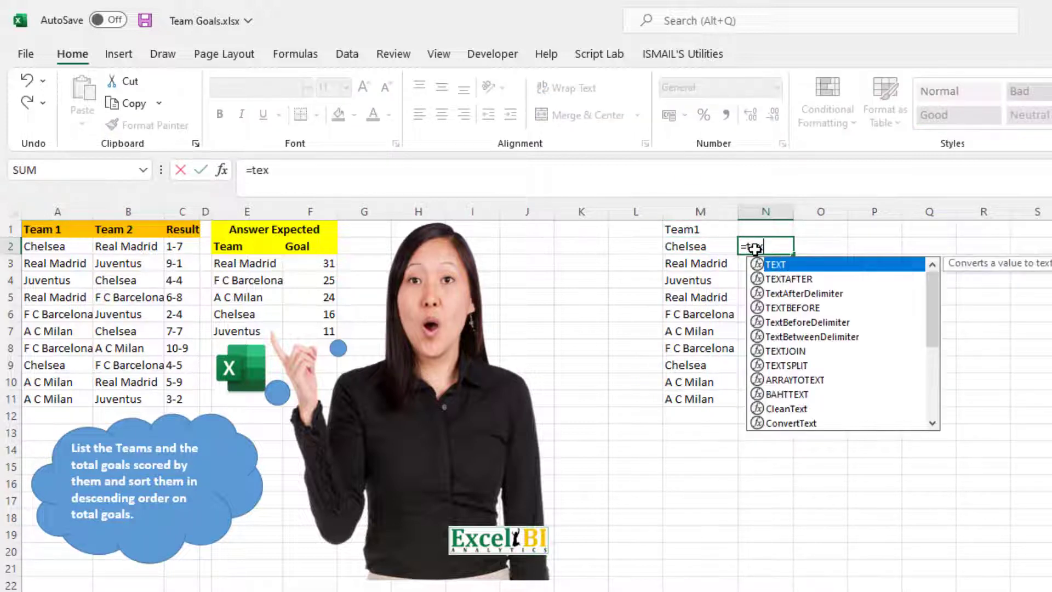
{"action": "key", "text": "Tab"}
{"action": "key", "text": "Left"}
{"action": "key", "text": "Left"}
{"action": "key", "text": "Left"}
{"action": "key", "text": "Left"}
{"action": "key", "text": "Left"}
{"action": "key", "text": "Left"}
{"action": "key", "text": "Left"}
{"action": "key", "text": "Left"}
{"action": "key", "text": "Left"}
{"action": "key", "text": "Left"}
{"action": "key", "text": "Left"}
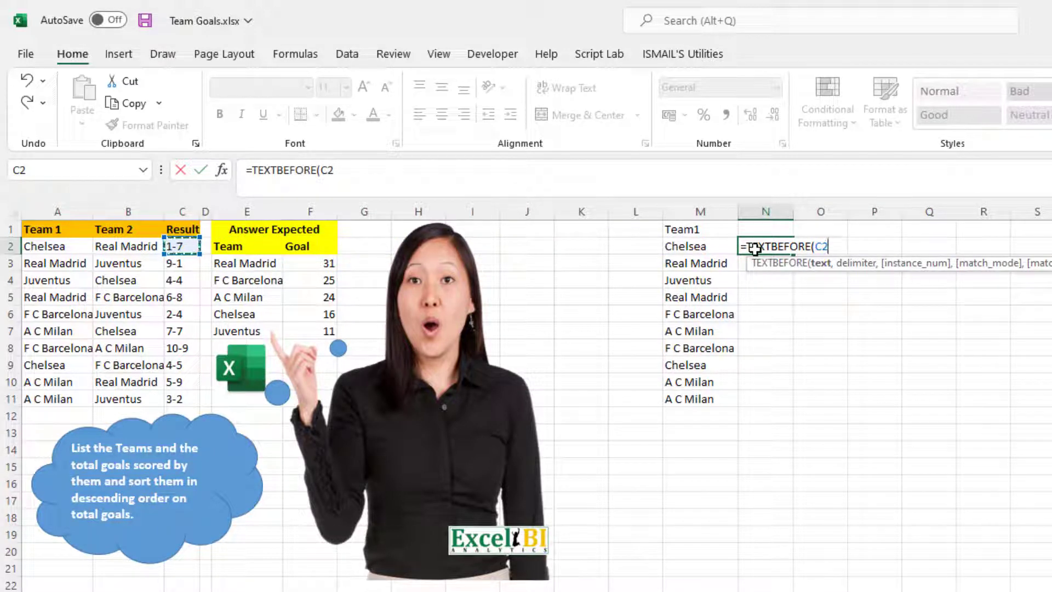
{"action": "type", "text": ","}
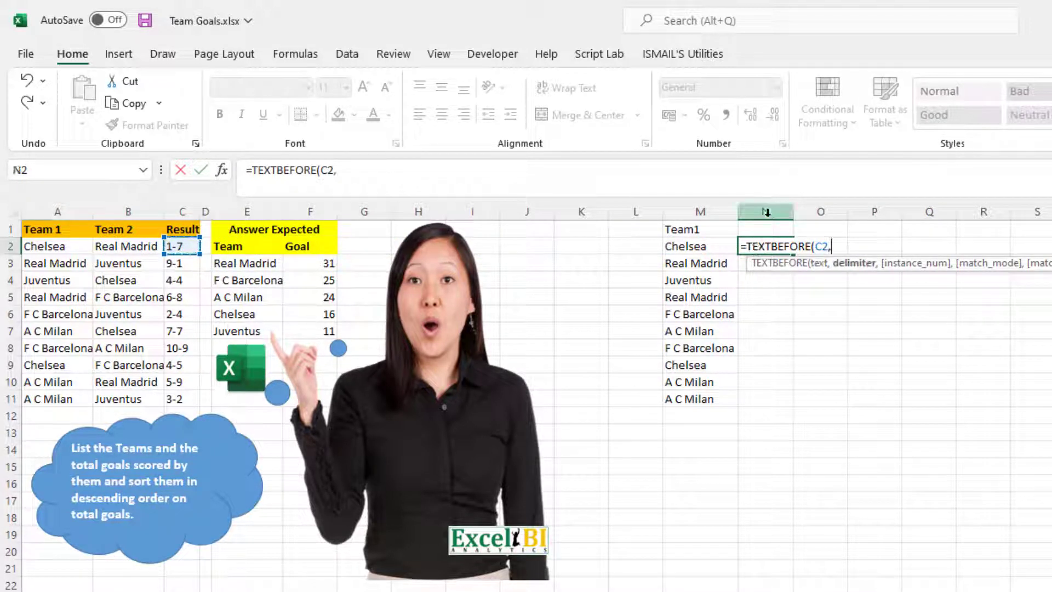
{"action": "type", "text": "\"-\")"}
{"action": "key", "text": "Return"}
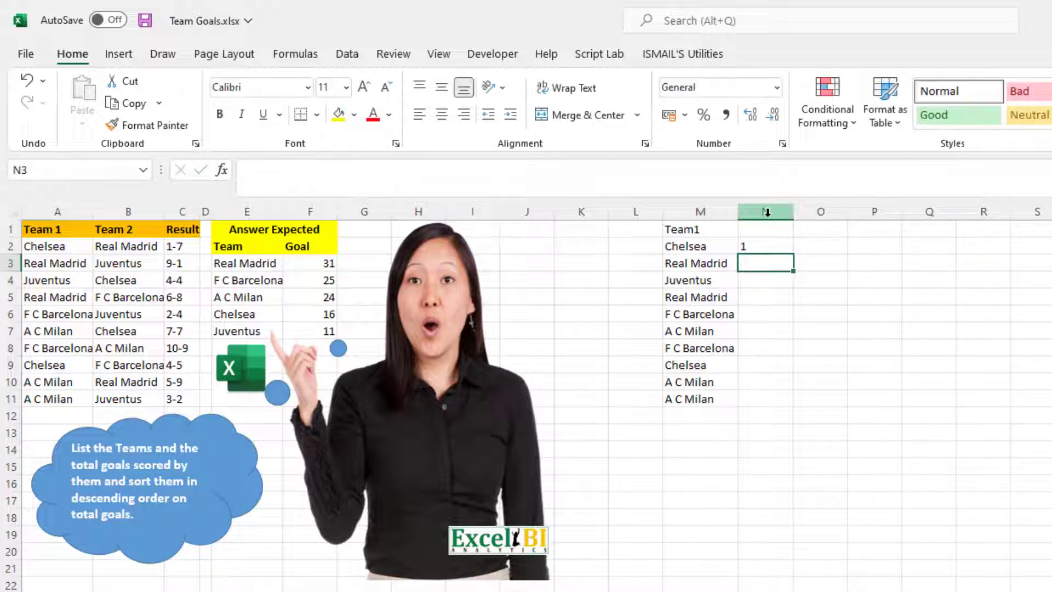
Step: Insert INDEX(A2:C11,0,3 before the C2 reference in N2's TEXTBEFORE formula and try to commit it
{"action": "left_click", "coordinate": [767, 245]}
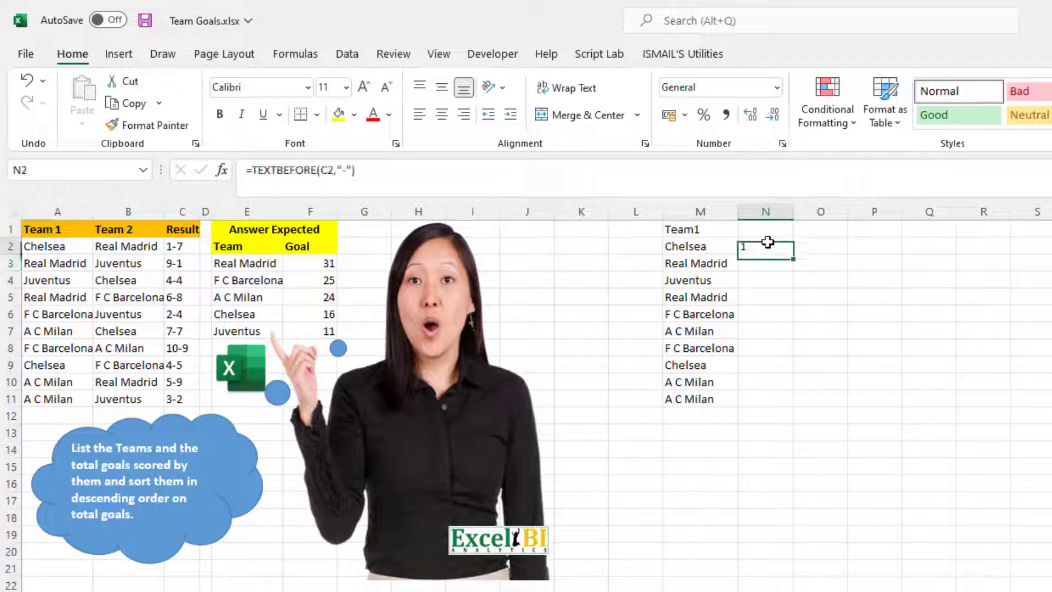
{"action": "left_click", "coordinate": [254, 172]}
{"action": "key", "text": "Right"}
{"action": "key", "text": "Right"}
{"action": "key", "text": "Right"}
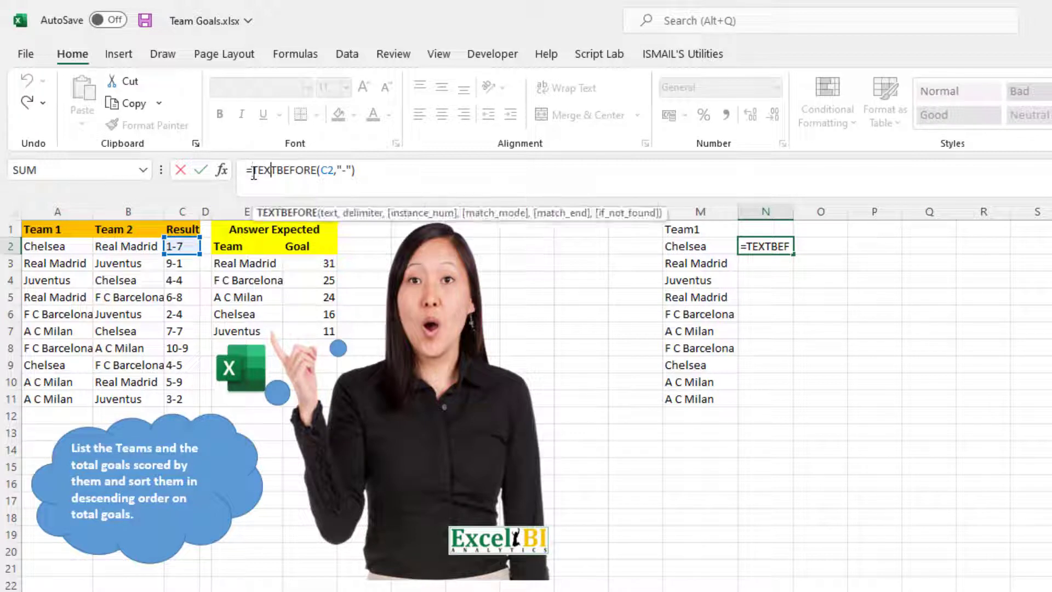
{"action": "key", "text": "Right"}
{"action": "key", "text": "Right"}
{"action": "key", "text": "Right"}
{"action": "key", "text": "Right"}
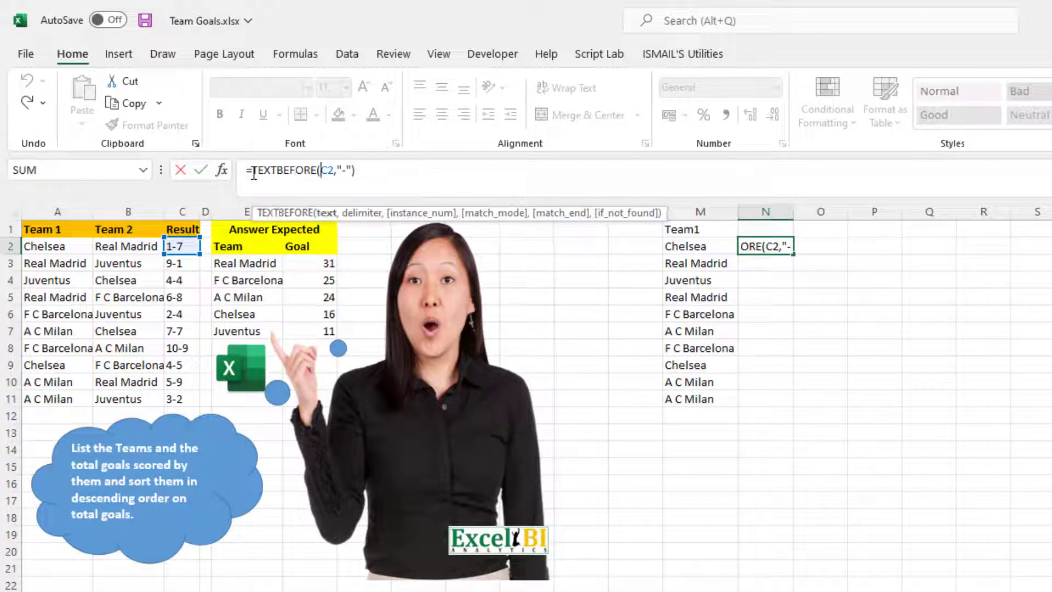
{"action": "type", "text": "INDEX("}
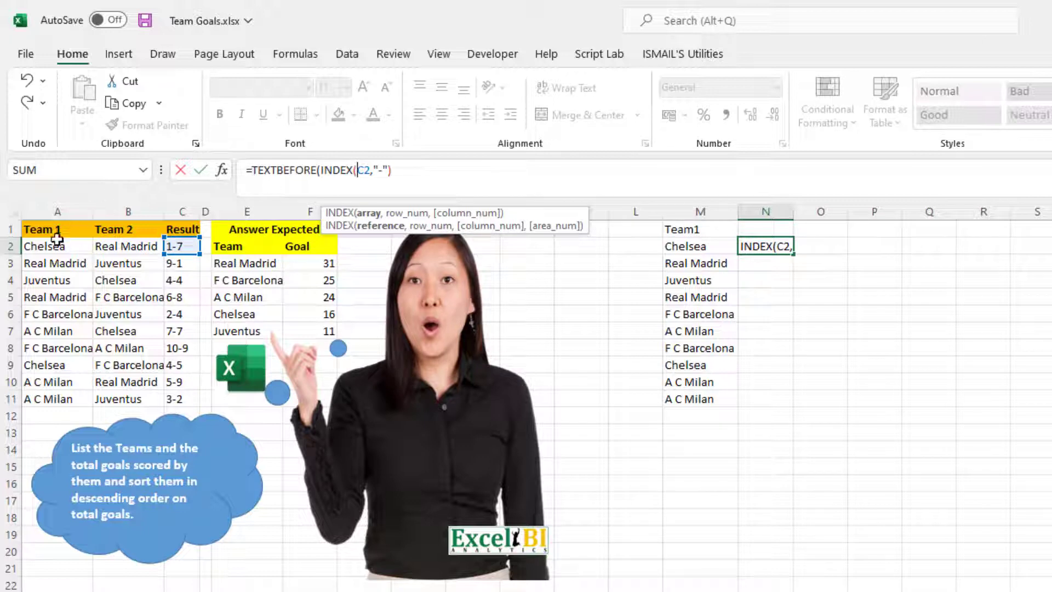
{"action": "left_click_drag", "start_coordinate": [55, 246], "coordinate": [182, 401]}
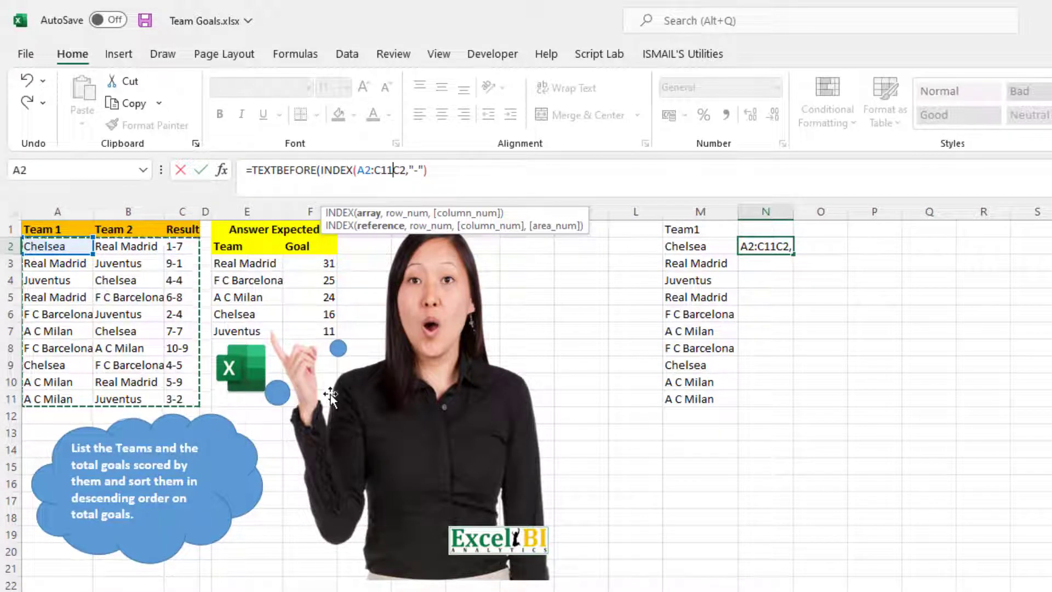
{"action": "type", "text": ","}
{"action": "type", "text": "0,3"}
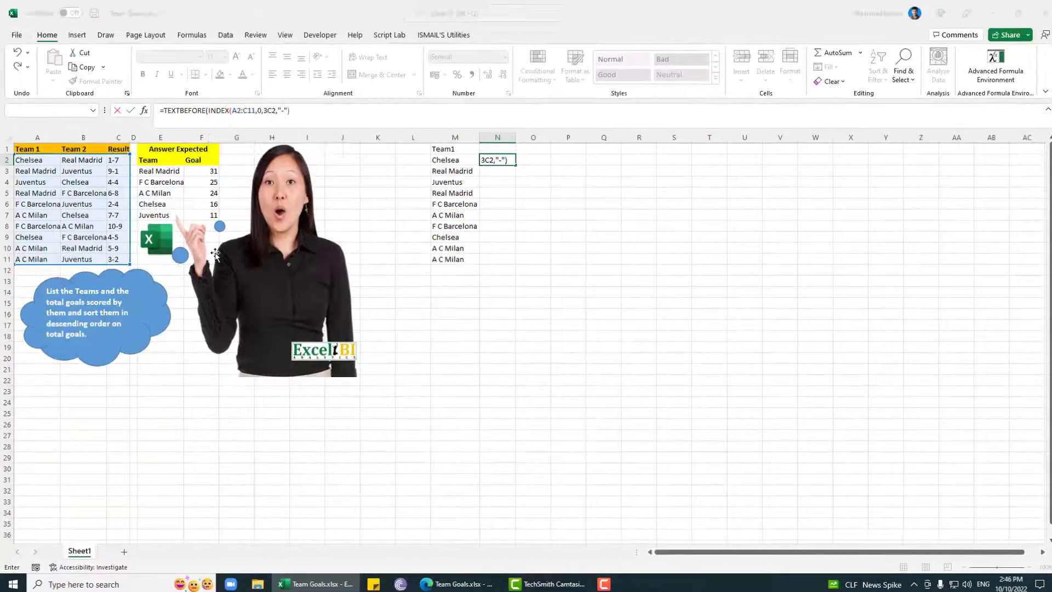
{"action": "key", "text": "Return"}
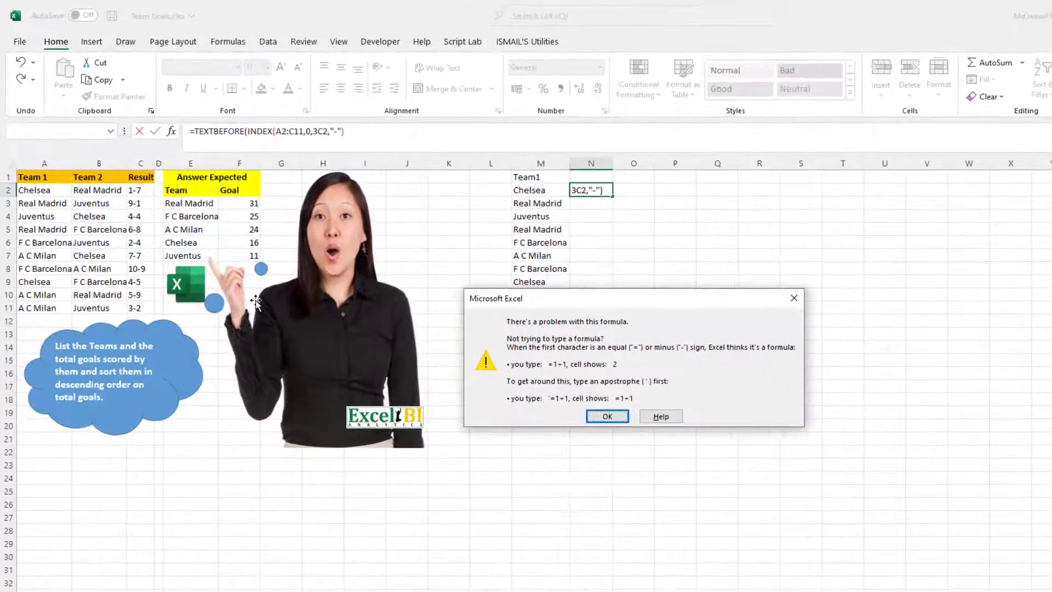
{"action": "key", "text": "Return"}
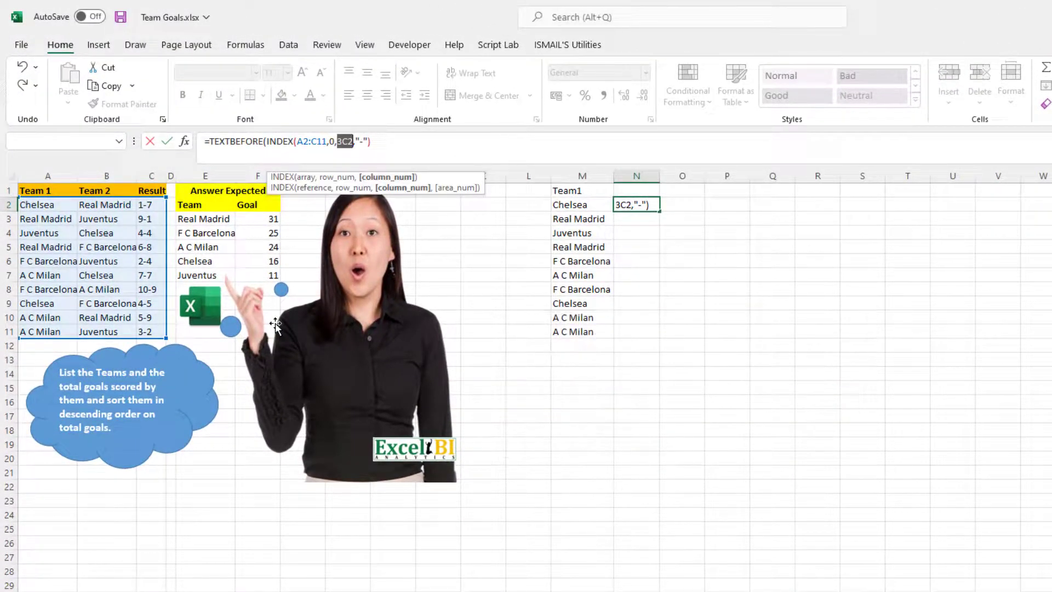
Step: Remove the leftover C2 reference and close INDEX so N2 reads =TEXTBEFORE(INDEX(A2:C11,0,3),"-")
{"action": "key", "text": "Left"}
{"action": "key", "text": "Right"}
{"action": "key", "text": "BackSpace"}
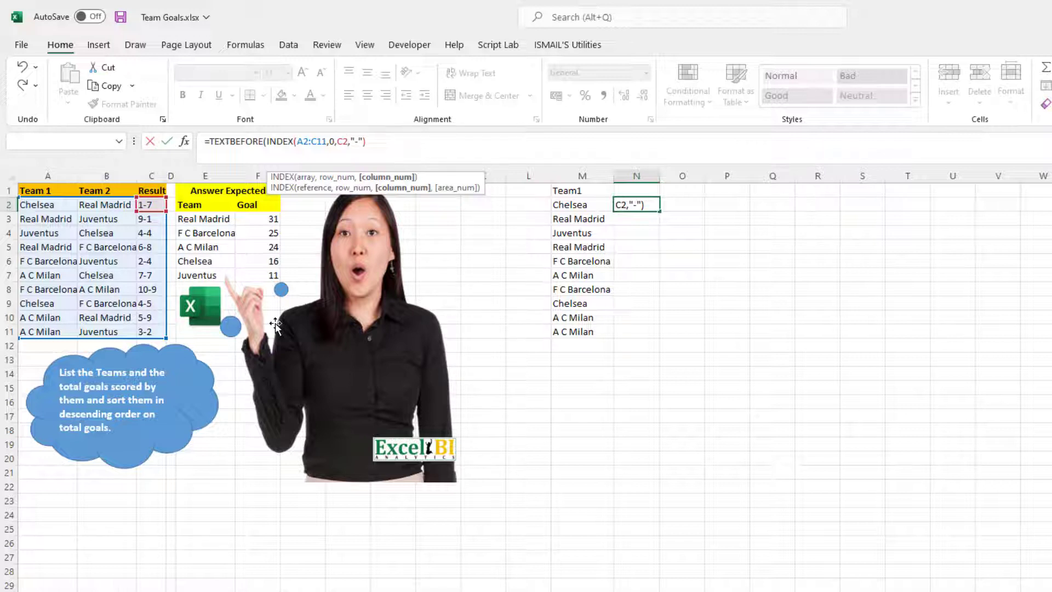
{"action": "key", "text": "BackSpace"}
{"action": "key", "text": "BackSpace"}
{"action": "type", "text": "3"}
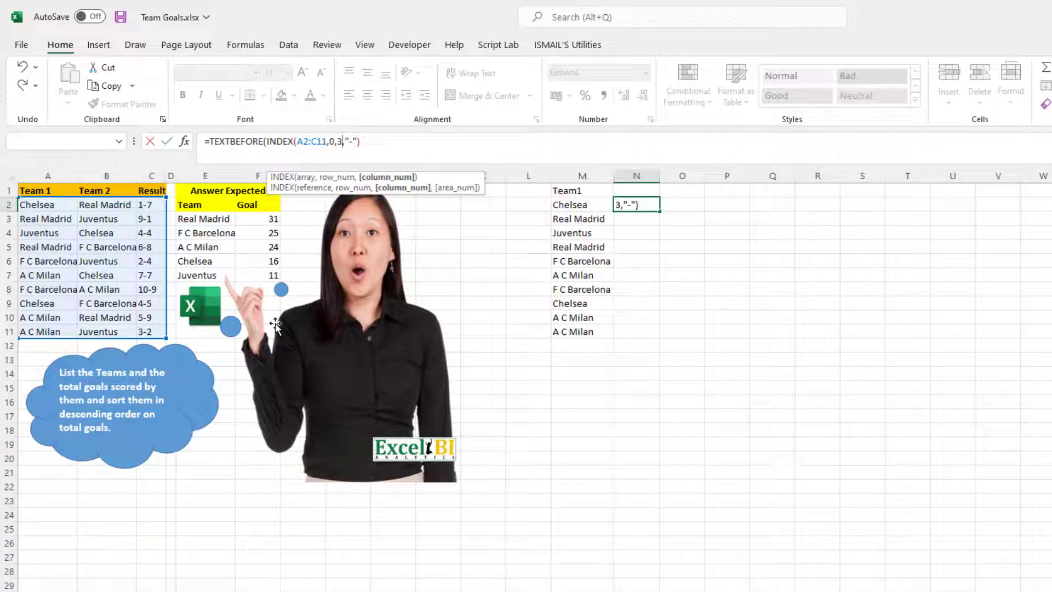
{"action": "type", "text": ")"}
{"action": "key", "text": "Return"}
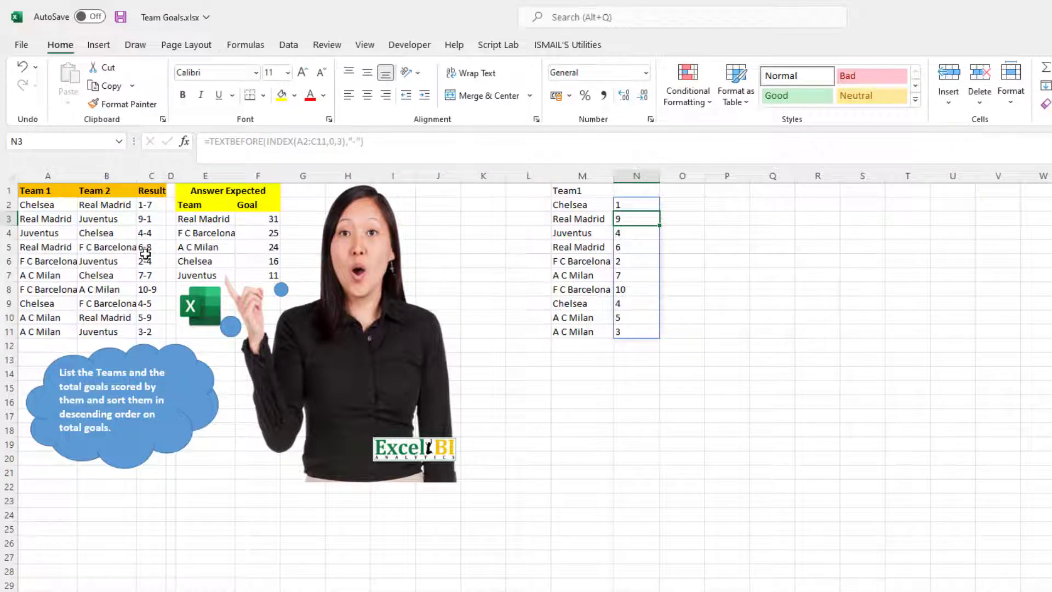
Step: Copy the TEXTBEFORE expression from N2 without its equals sign
{"action": "left_click", "coordinate": [626, 190]}
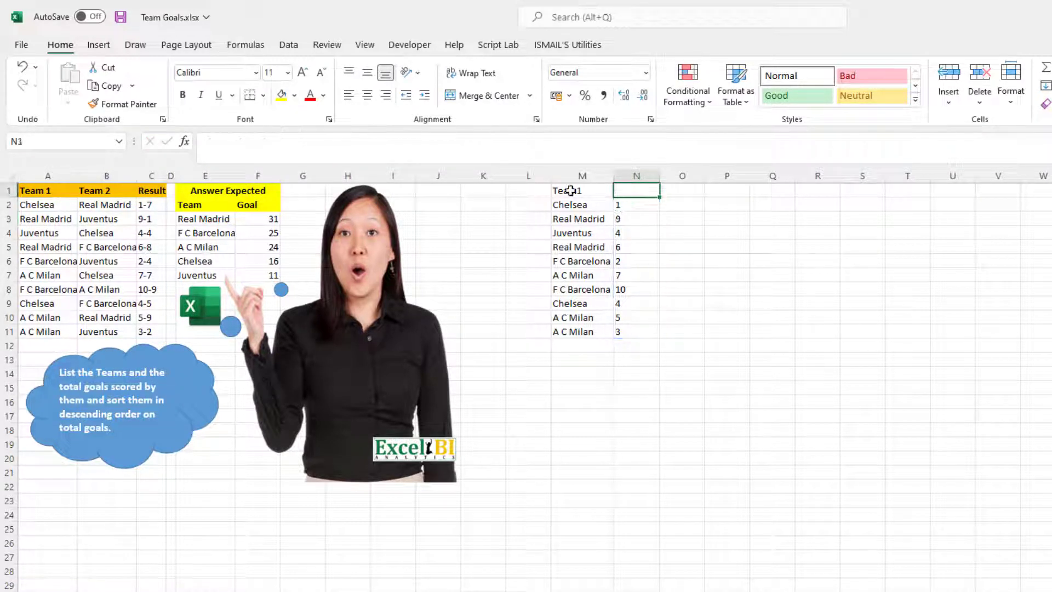
{"action": "left_click", "coordinate": [623, 204]}
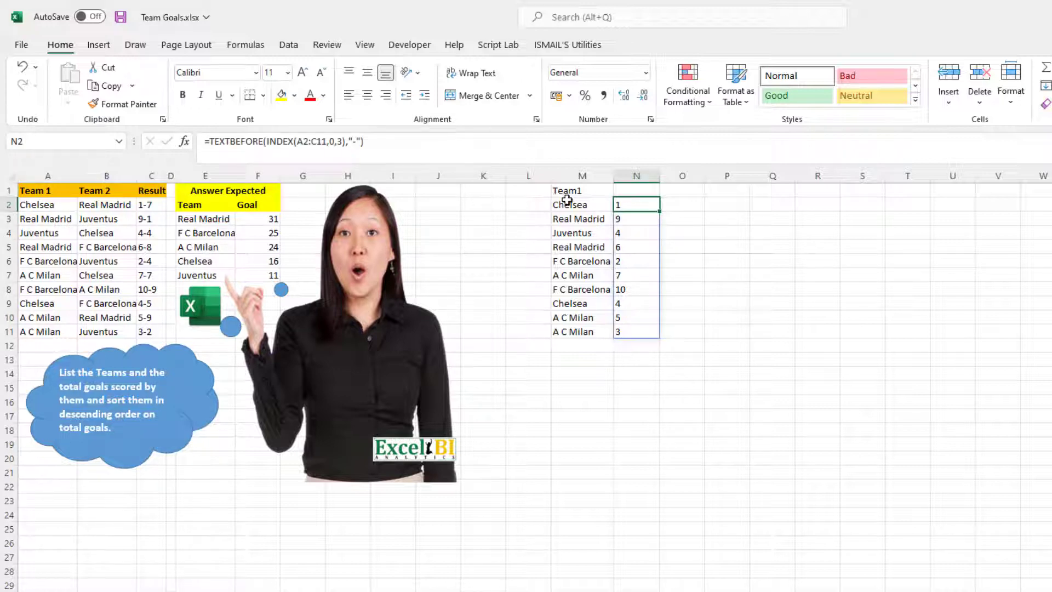
{"action": "left_click_drag", "start_coordinate": [398, 143], "coordinate": [210, 141]}
{"action": "key", "text": "ctrl+c"}
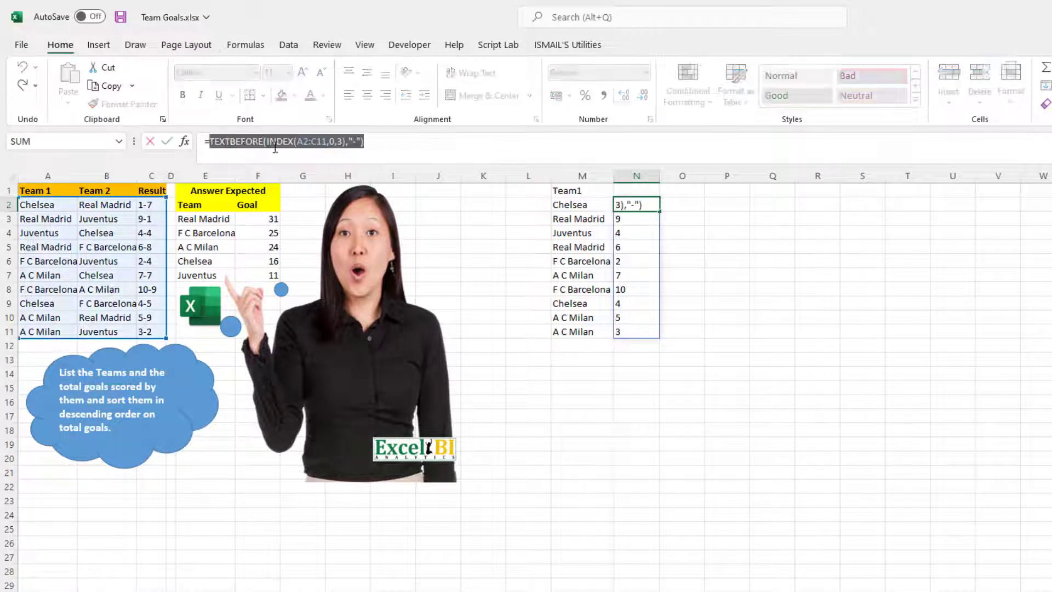
{"action": "key", "text": "Escape"}
Step: Change M2 to =HSTACK(INDEX(A2:C11,0,1),TEXTBEFORE(INDEX(A2:C11,0,3),"-")) and clear the separate formula in N2
{"action": "key", "text": "Left"}
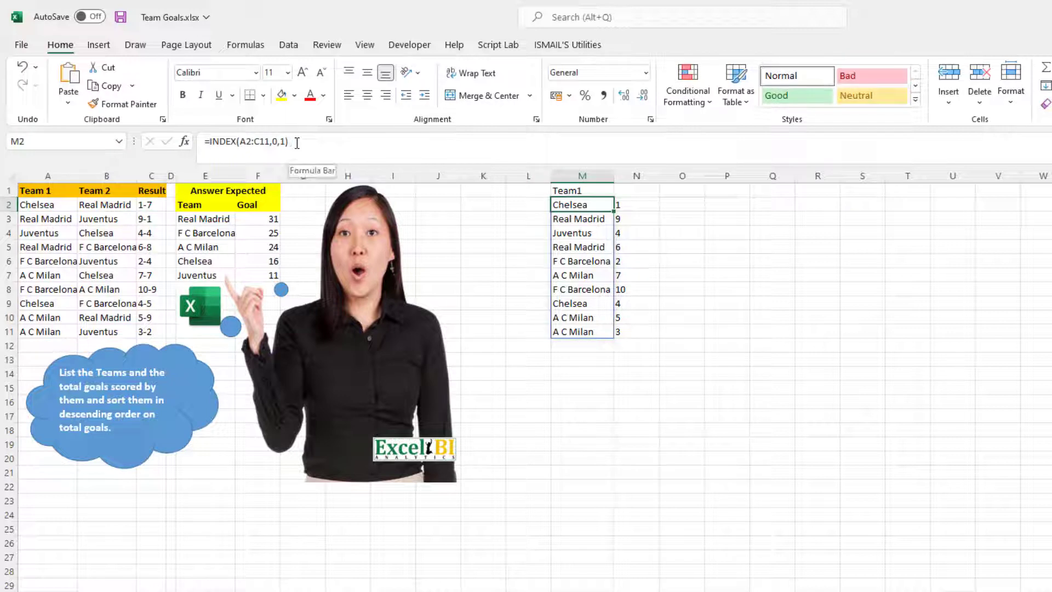
{"action": "left_click", "coordinate": [215, 140]}
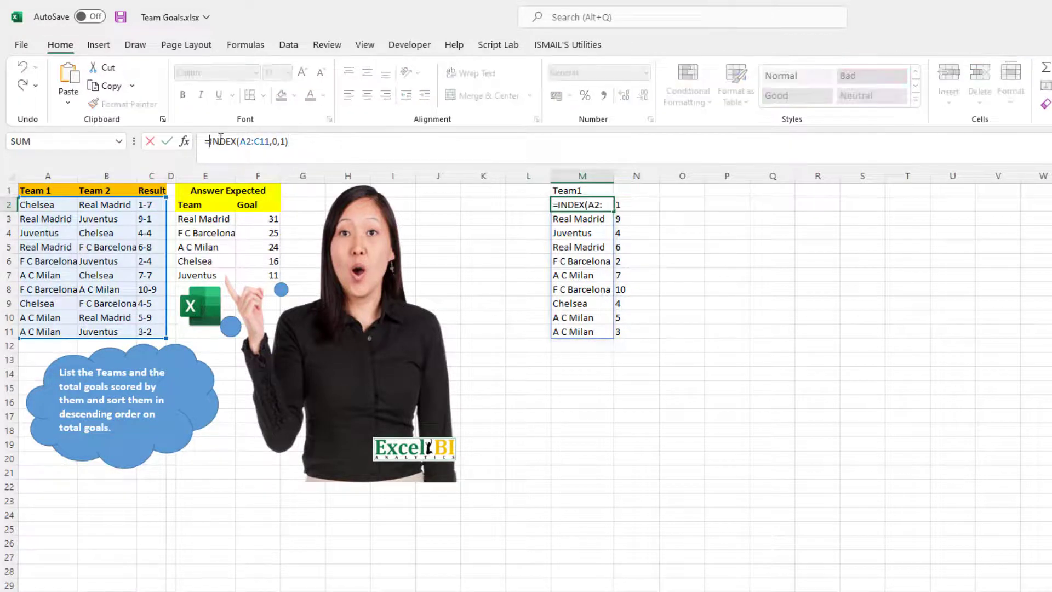
{"action": "type", "text": "HSTACK("}
{"action": "left_click", "coordinate": [404, 146]}
{"action": "type", "text": ","}
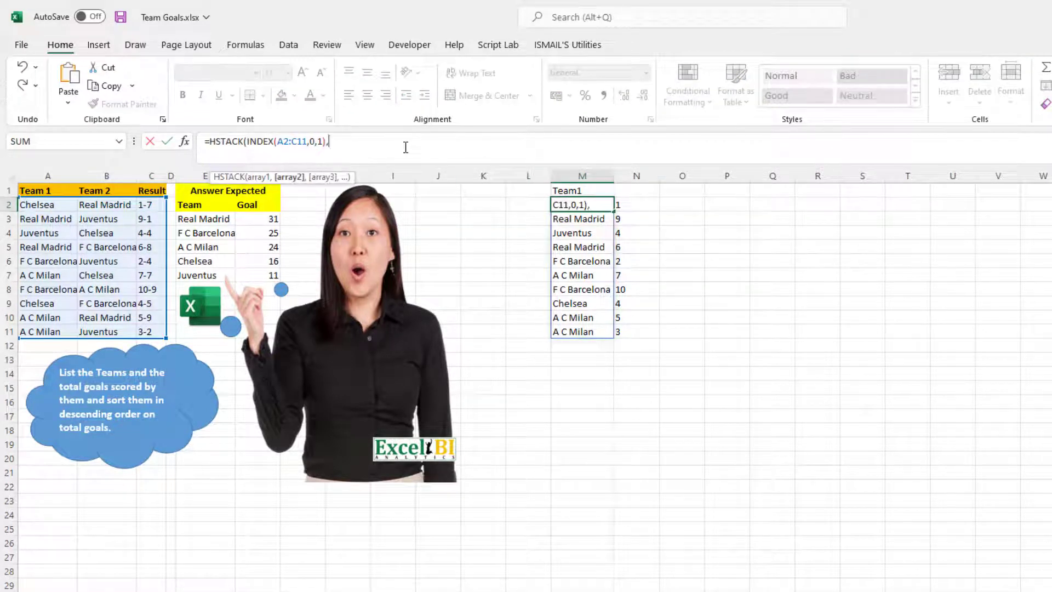
{"action": "key", "text": "ctrl+v"}
{"action": "key", "text": "Return"}
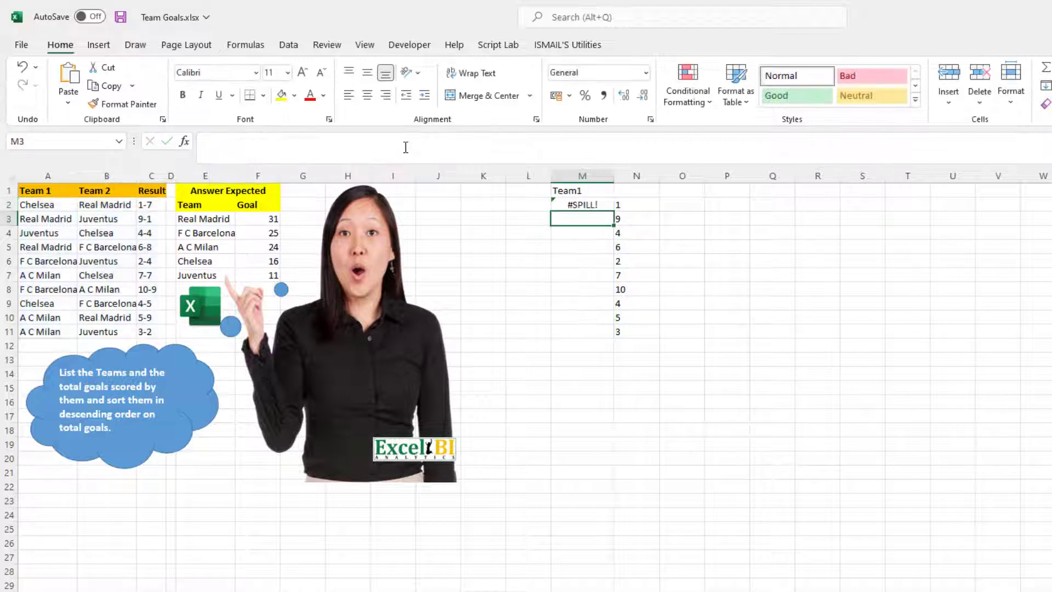
{"action": "left_click", "coordinate": [623, 203]}
{"action": "key", "text": "Delete"}
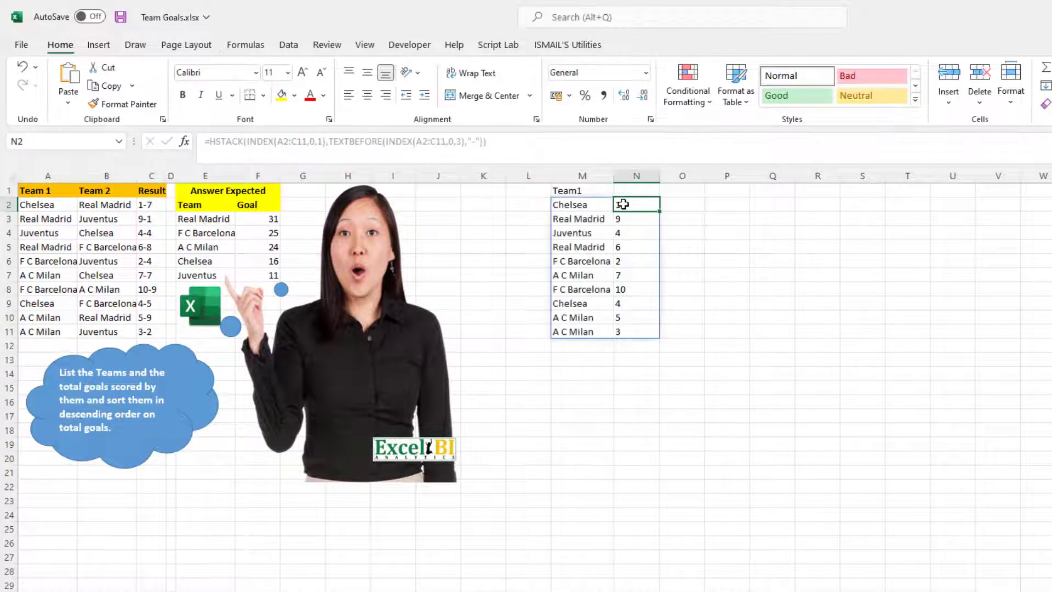
Step: Change the M1 header to Team1NameVsGoal and autofit column M to its contents
{"action": "left_click", "coordinate": [570, 190]}
{"action": "left_click", "coordinate": [415, 152]}
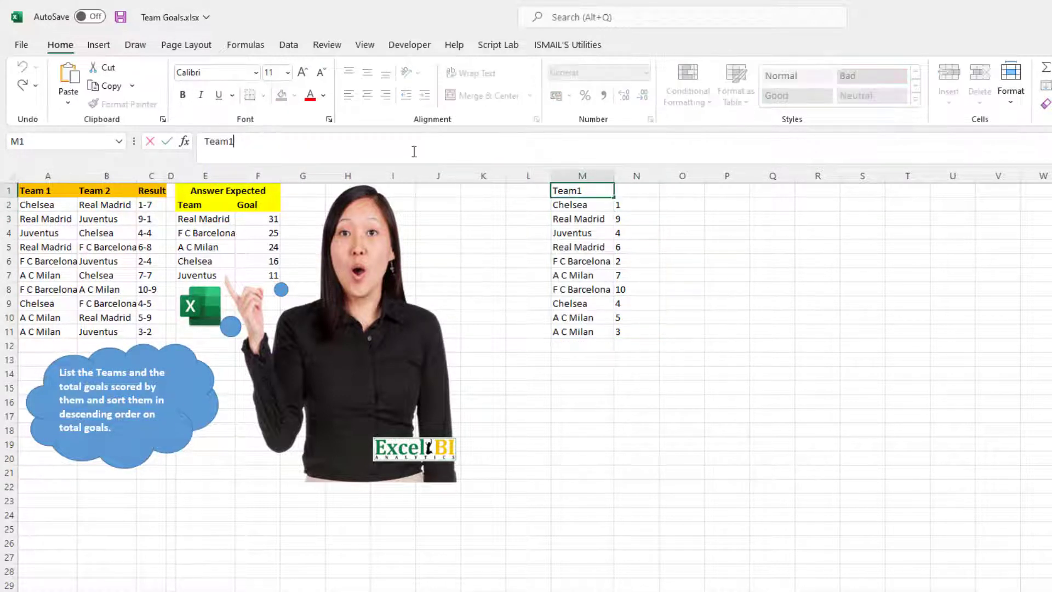
{"action": "type", "text": "NameVsGoal"}
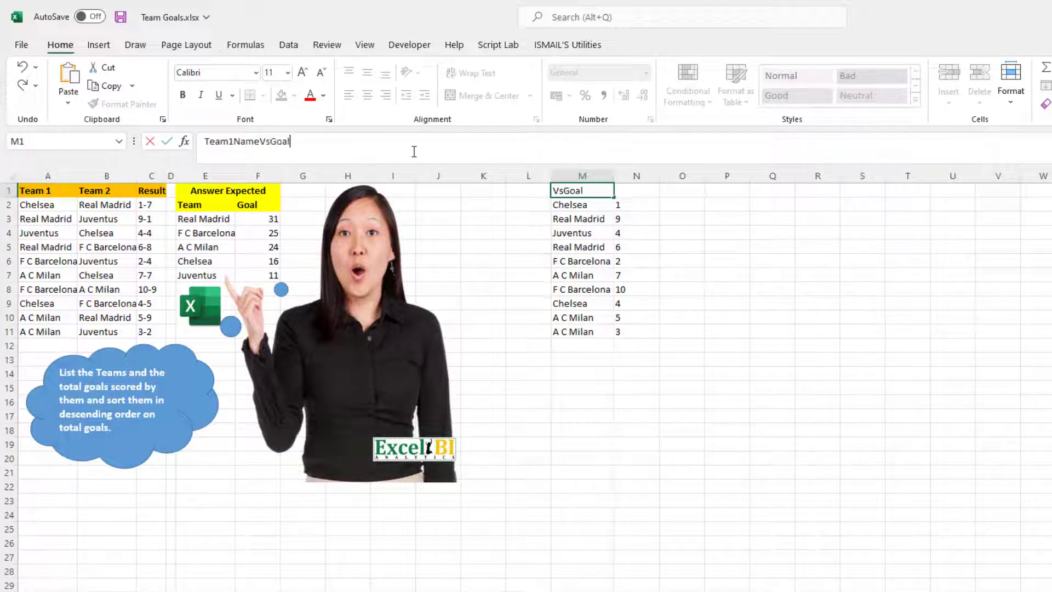
{"action": "key", "text": "Return"}
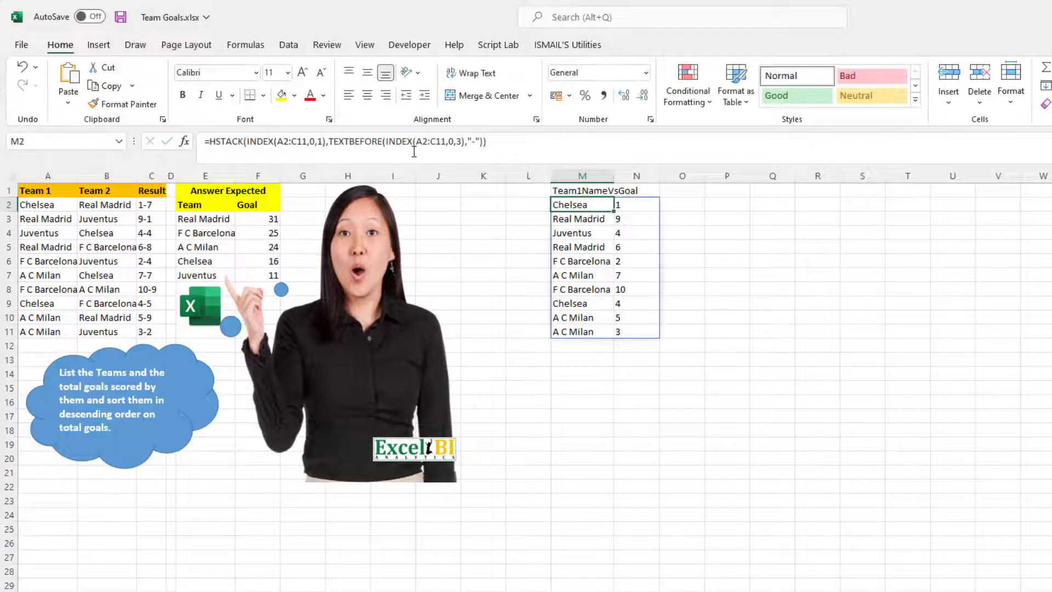
{"action": "double_click", "coordinate": [618, 175]}
Step: Copy the HSTACK formula from M2 and paste it as text into P2, keeping its references
{"action": "triple_click", "coordinate": [528, 149]}
{"action": "key", "text": "ctrl+c"}
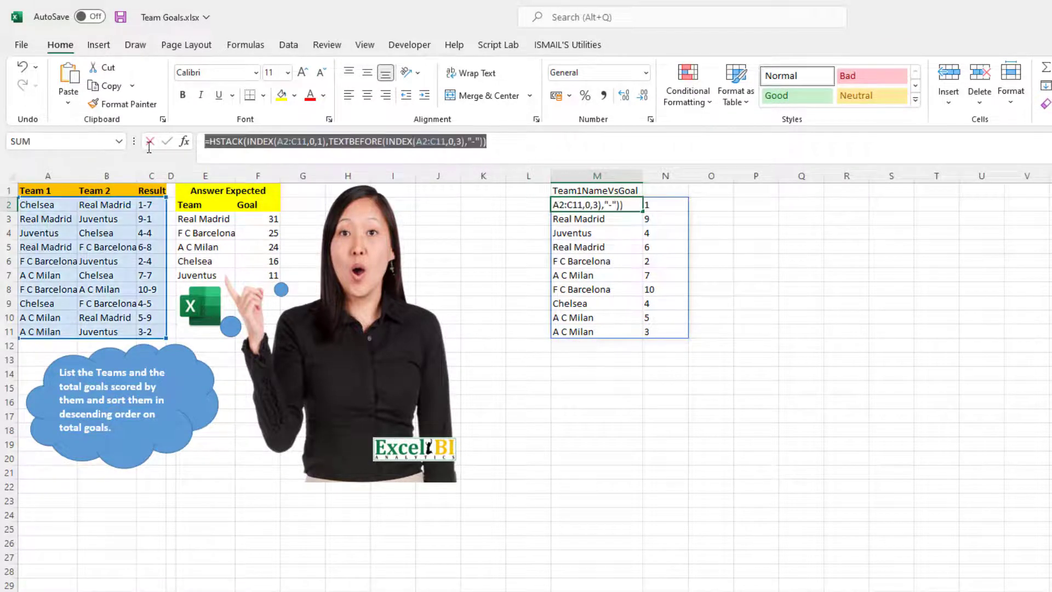
{"action": "key", "text": "Escape"}
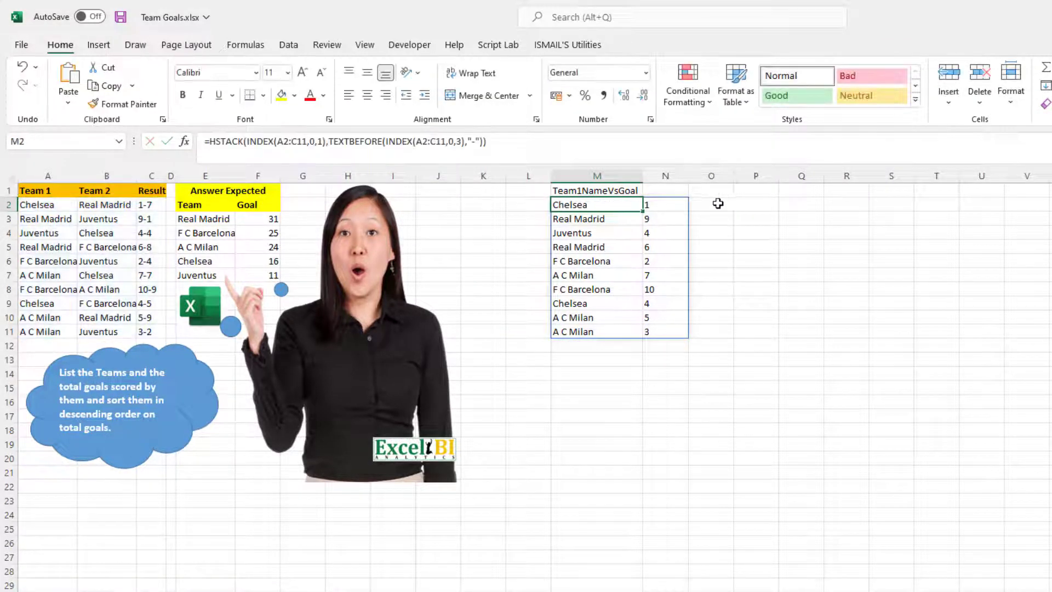
{"action": "left_click", "coordinate": [740, 204]}
{"action": "left_click", "coordinate": [429, 160]}
{"action": "key", "text": "ctrl+v"}
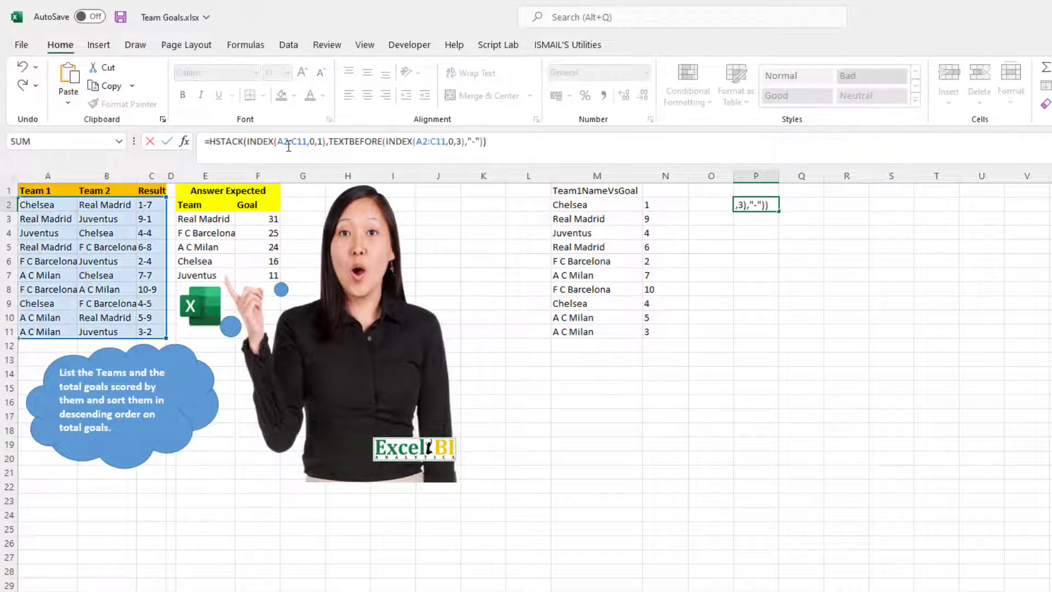
Step: Change the column number of the first INDEX in P2's formula to 2
{"action": "left_click", "coordinate": [322, 143]}
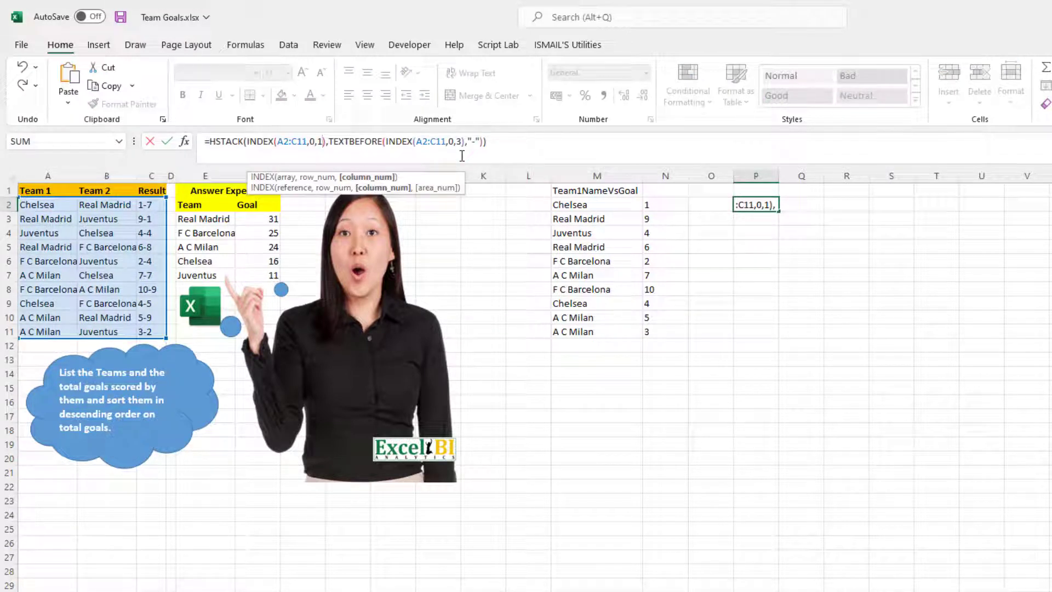
{"action": "key", "text": "BackSpace"}
{"action": "type", "text": "2"}
Step: Replace TEXTBEFORE with TEXTAFTER in P2 so it reads =HSTACK(INDEX(A2:C11,0,2),TEXTAFTER(INDEX(A2:C11,0,3),"-")), and autofit column P
{"action": "key", "text": "Right"}
{"action": "key", "text": "Right"}
{"action": "key", "text": "Right"}
{"action": "key", "text": "Right"}
{"action": "key", "text": "Right"}
{"action": "key", "text": "Right"}
{"action": "key", "text": "Right"}
{"action": "key", "text": "Right"}
{"action": "key", "text": "Right"}
{"action": "key", "text": "Right"}
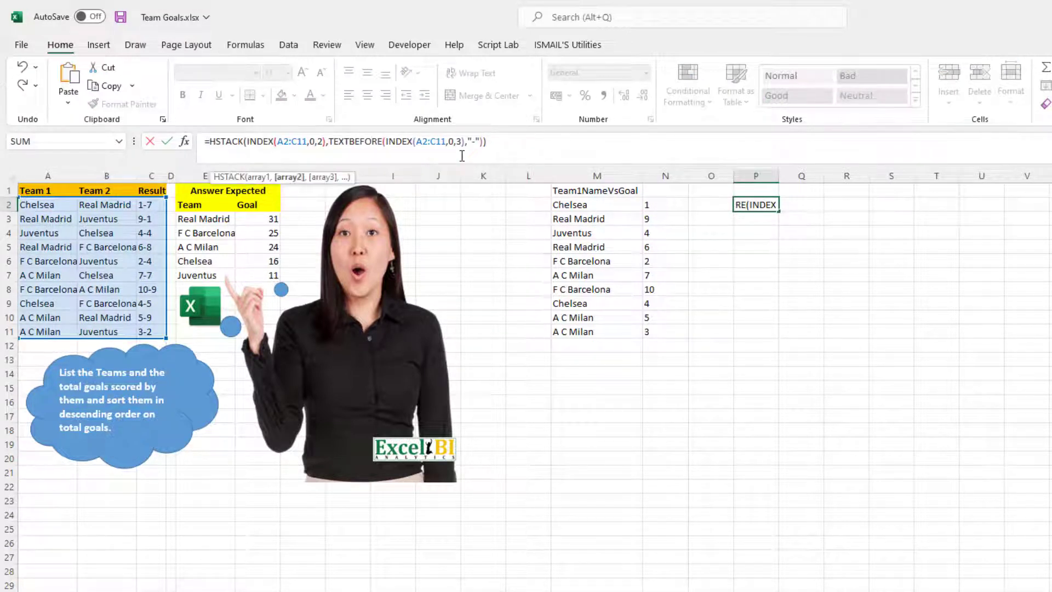
{"action": "key", "text": "BackSpace"}
{"action": "key", "text": "BackSpace"}
{"action": "key", "text": "BackSpace"}
{"action": "key", "text": "BackSpace"}
{"action": "key", "text": "BackSpace"}
{"action": "key", "text": "BackSpace"}
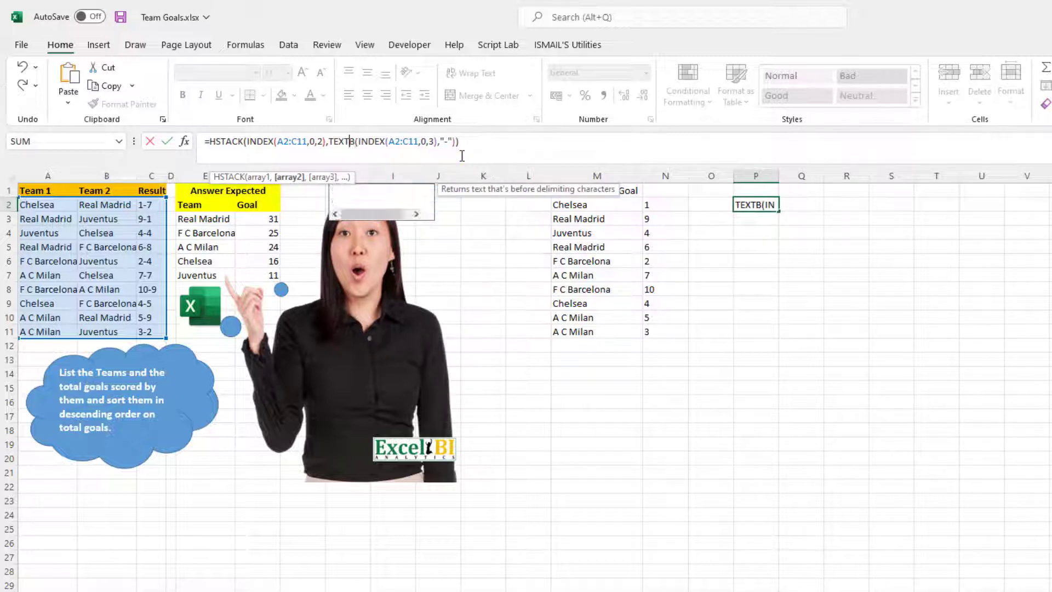
{"action": "type", "text": "AFTER"}
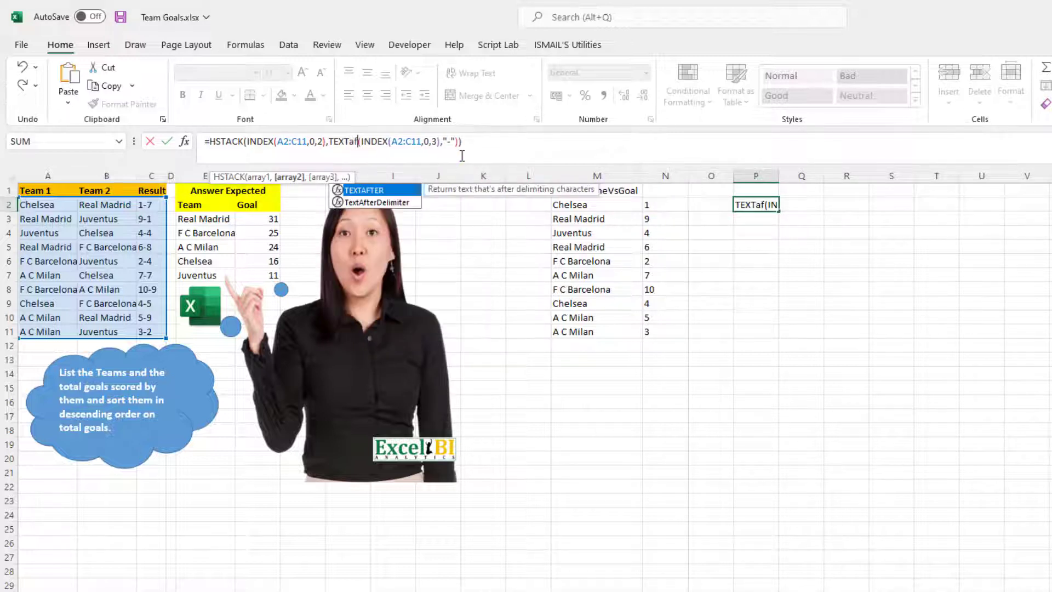
{"action": "key", "text": "Return"}
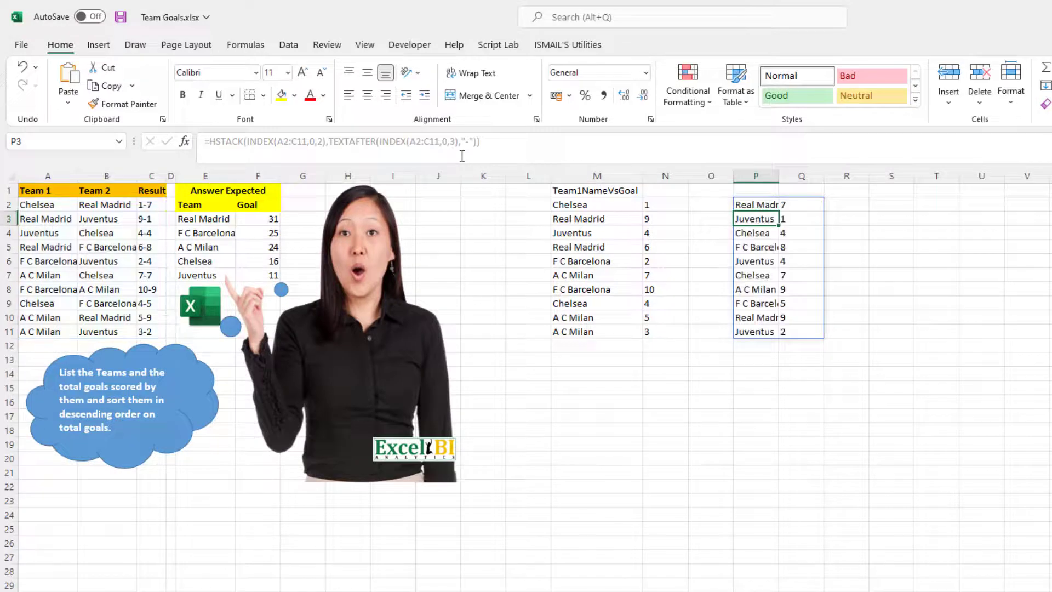
{"action": "key", "text": "Up"}
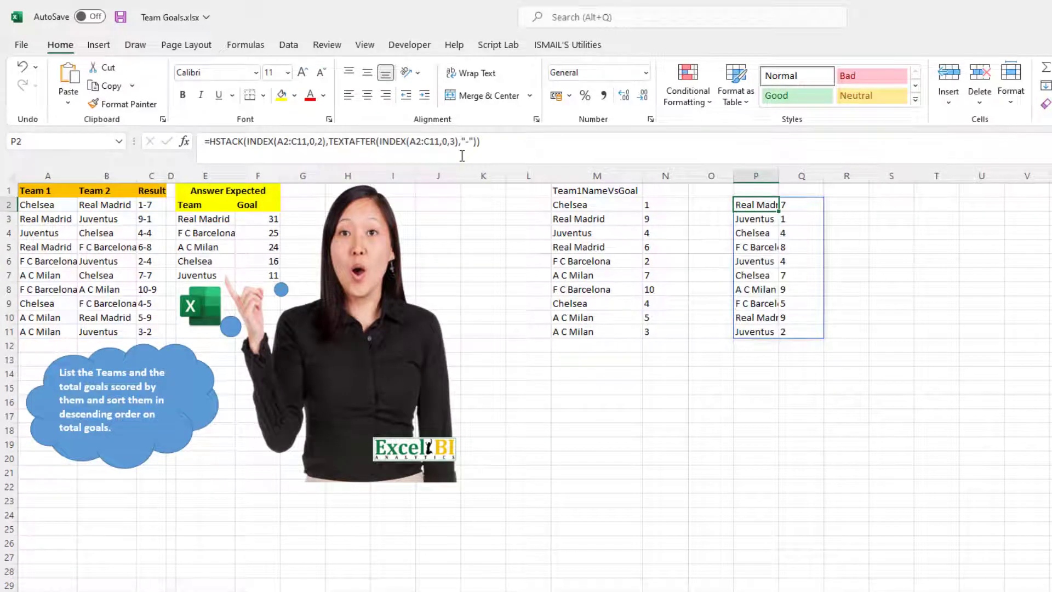
{"action": "double_click", "coordinate": [779, 175]}
{"action": "left_click", "coordinate": [604, 189]}
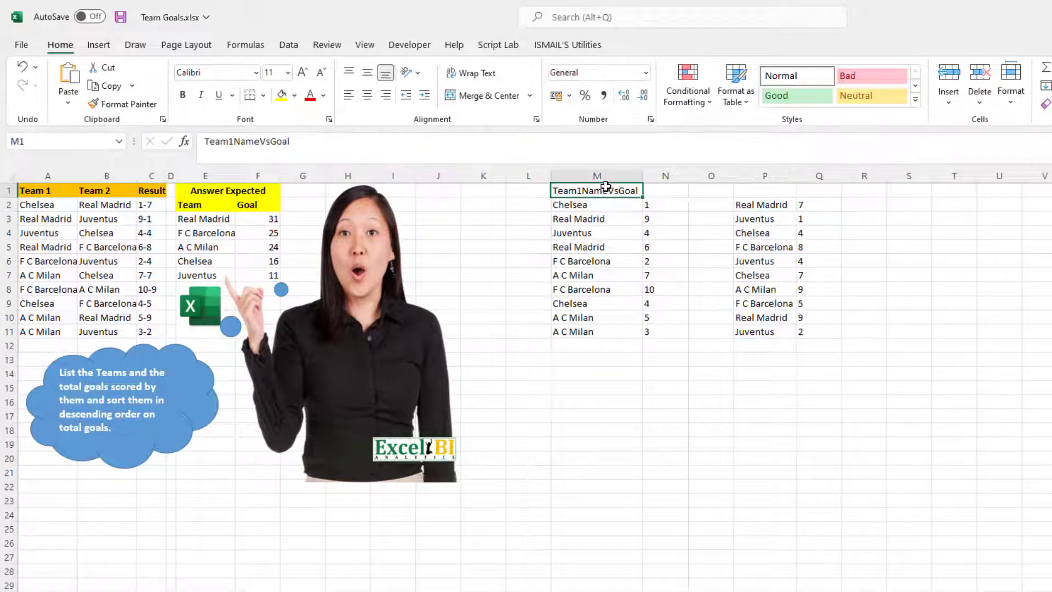
{"action": "key", "text": "ctrl+c"}
{"action": "left_click", "coordinate": [758, 189]}
{"action": "left_click", "coordinate": [592, 138]}
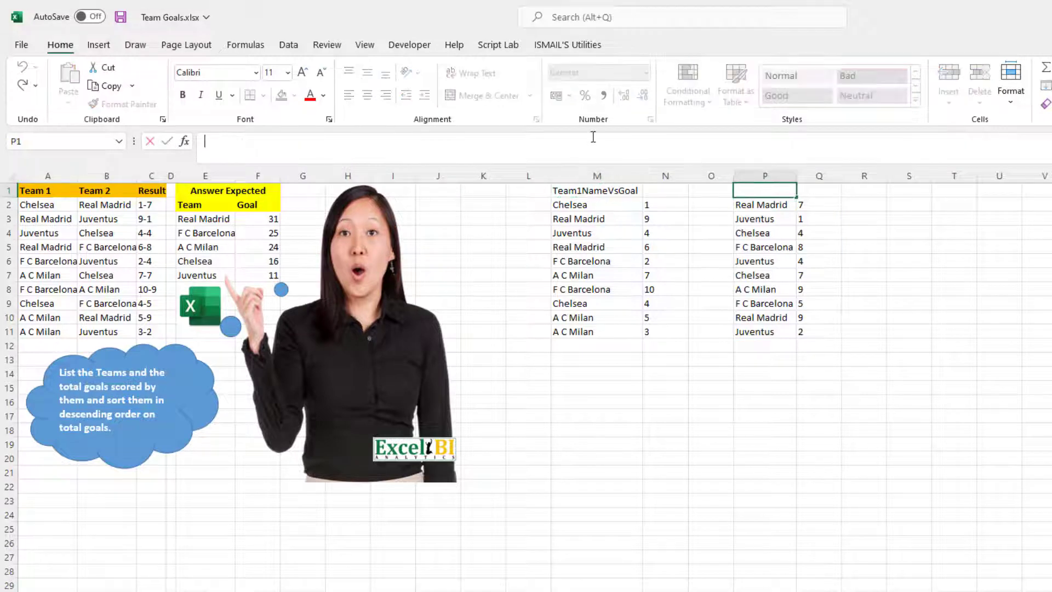
Step: Copy the Team1NameVsGoal header from M1 into P1
{"action": "left_click", "coordinate": [591, 193]}
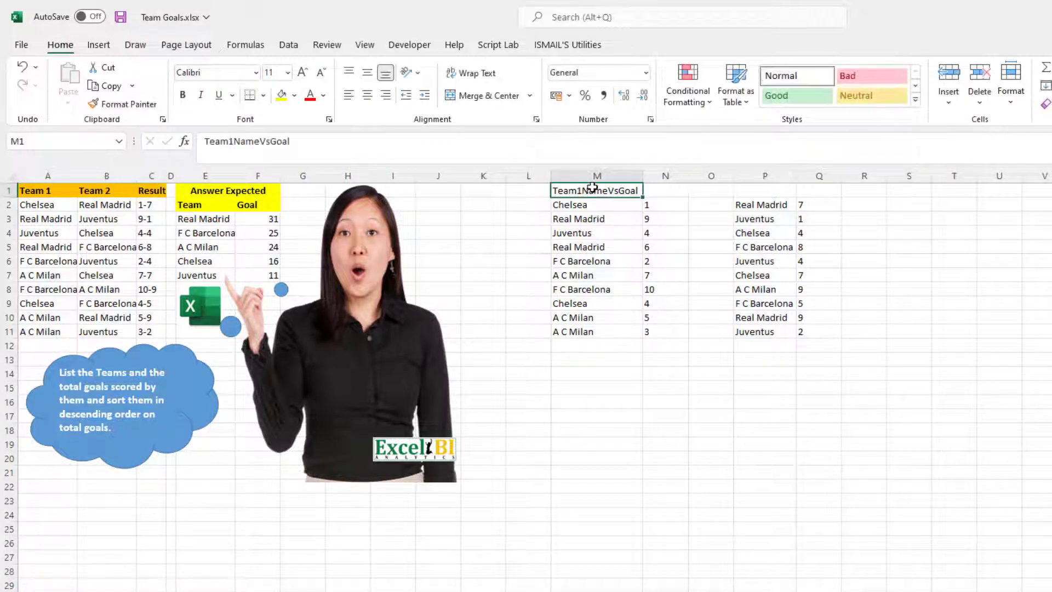
{"action": "key", "text": "ctrl+c"}
{"action": "left_click", "coordinate": [754, 189]}
{"action": "key", "text": "ctrl+v"}
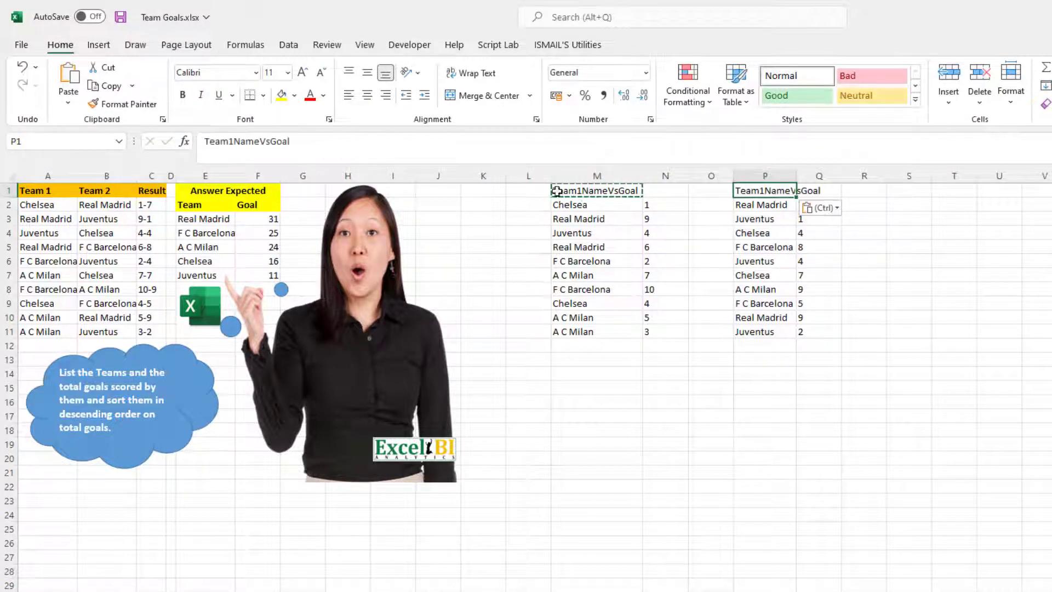
Step: Change the P1 header to Team2NameVsGoal and autofit column P to fit it
{"action": "left_click", "coordinate": [234, 142]}
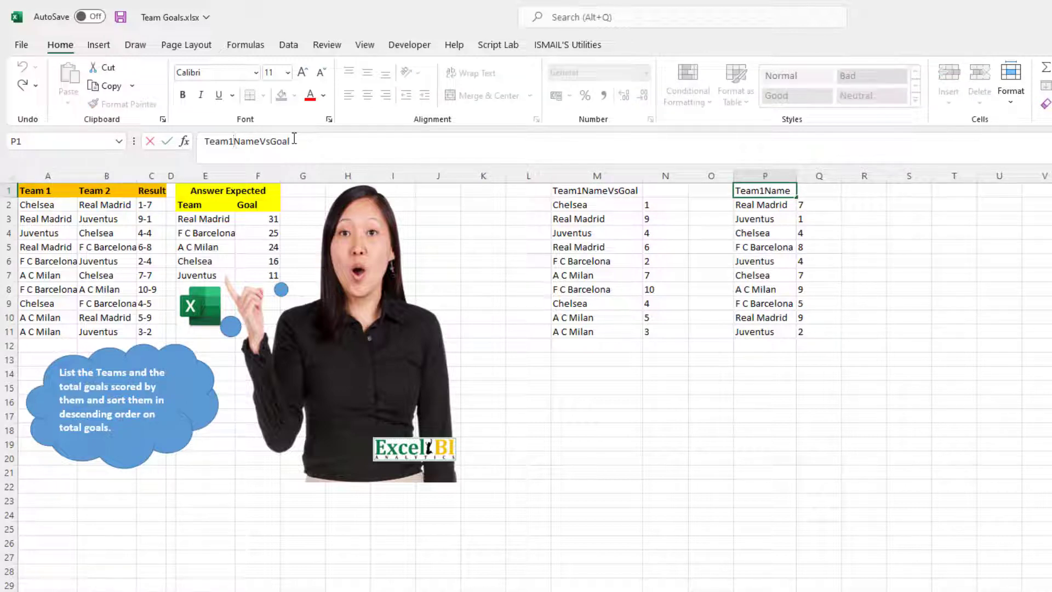
{"action": "key", "text": "BackSpace"}
{"action": "type", "text": "2"}
{"action": "key", "text": "Return"}
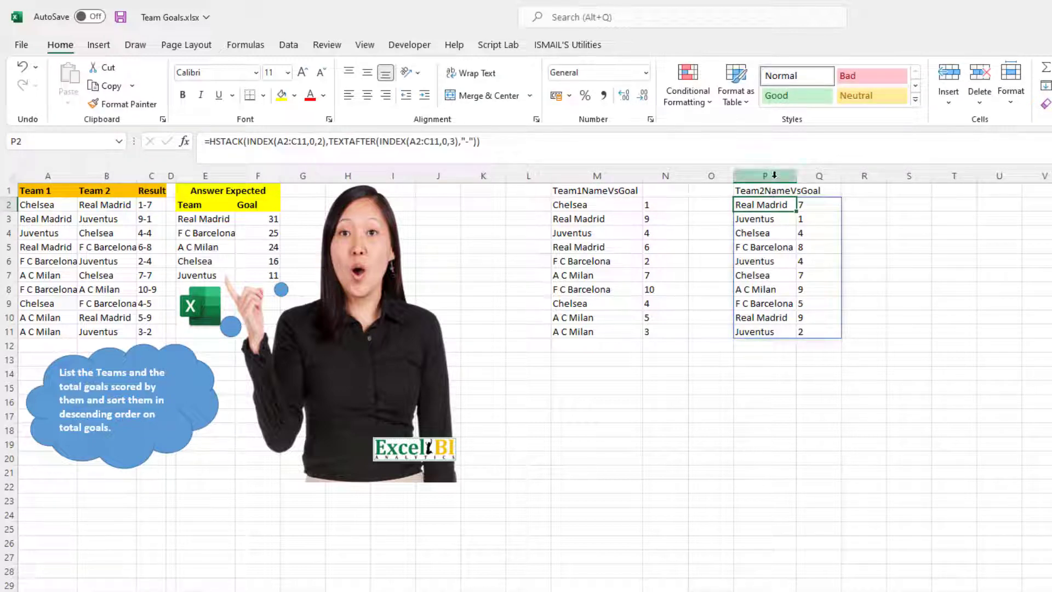
{"action": "double_click", "coordinate": [798, 175]}
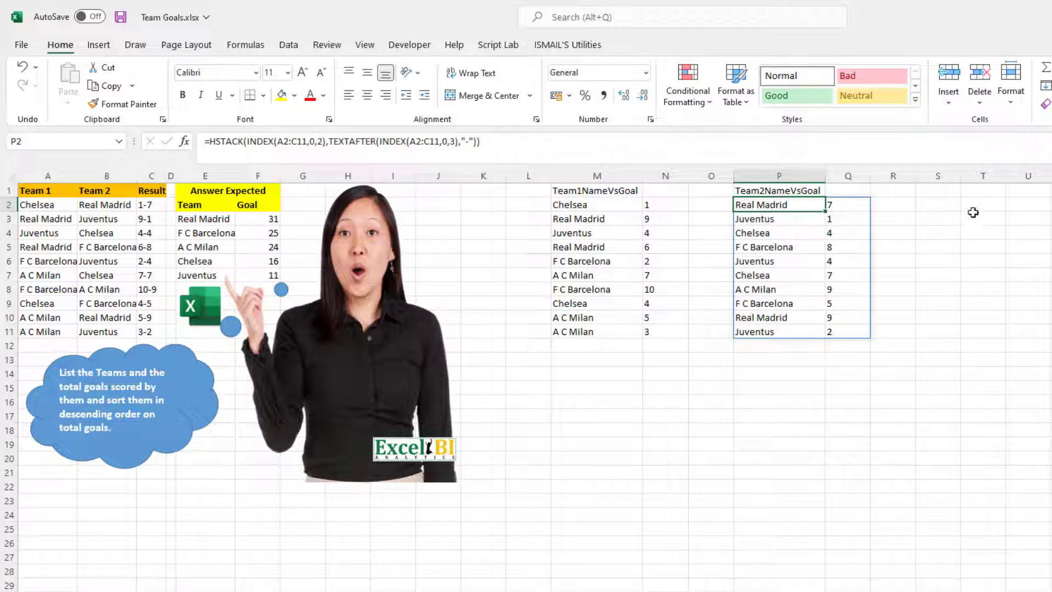
Step: Start a VSTACK formula in S2 with the spill range M2# as its first array
{"action": "left_click", "coordinate": [951, 192]}
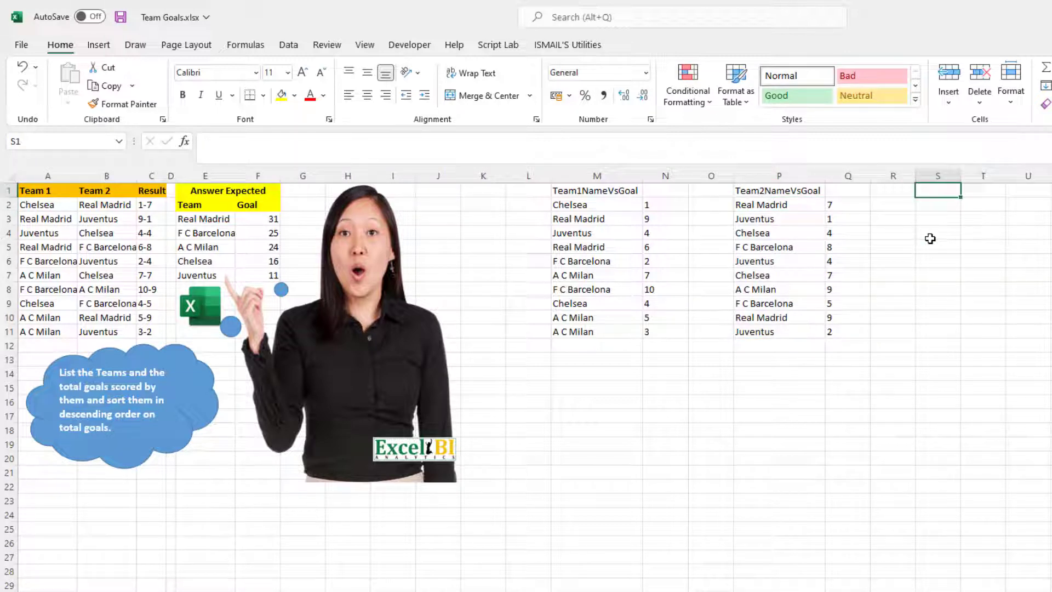
{"action": "key", "text": "Down"}
{"action": "type", "text": "=vs"}
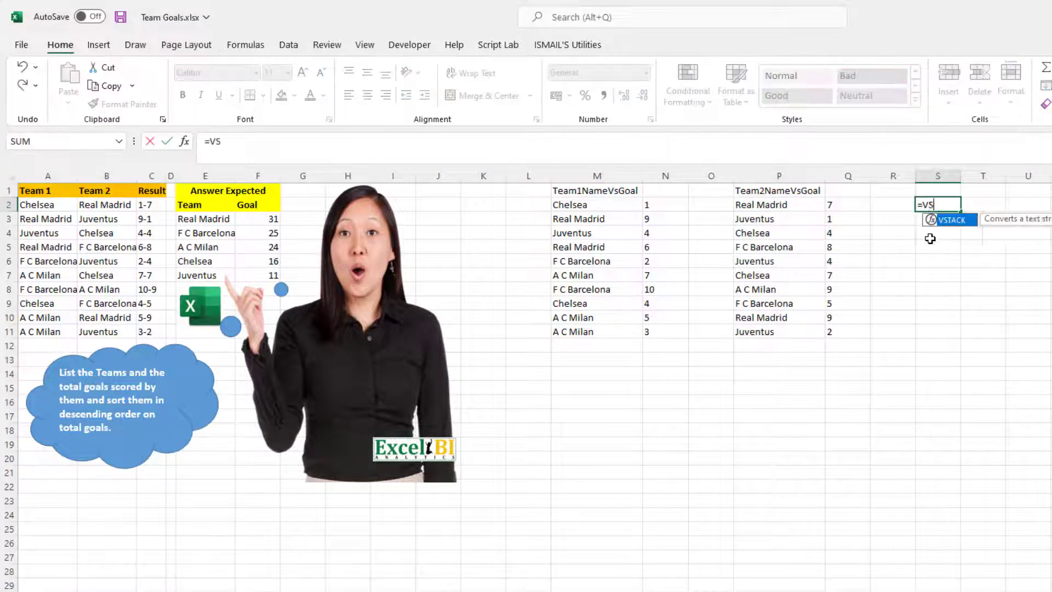
{"action": "key", "text": "Tab"}
{"action": "key", "text": "Left"}
{"action": "key", "text": "Left"}
{"action": "key", "text": "Left"}
{"action": "key", "text": "Left"}
{"action": "key", "text": "Left"}
{"action": "key", "text": "Left"}
{"action": "key", "text": "Left"}
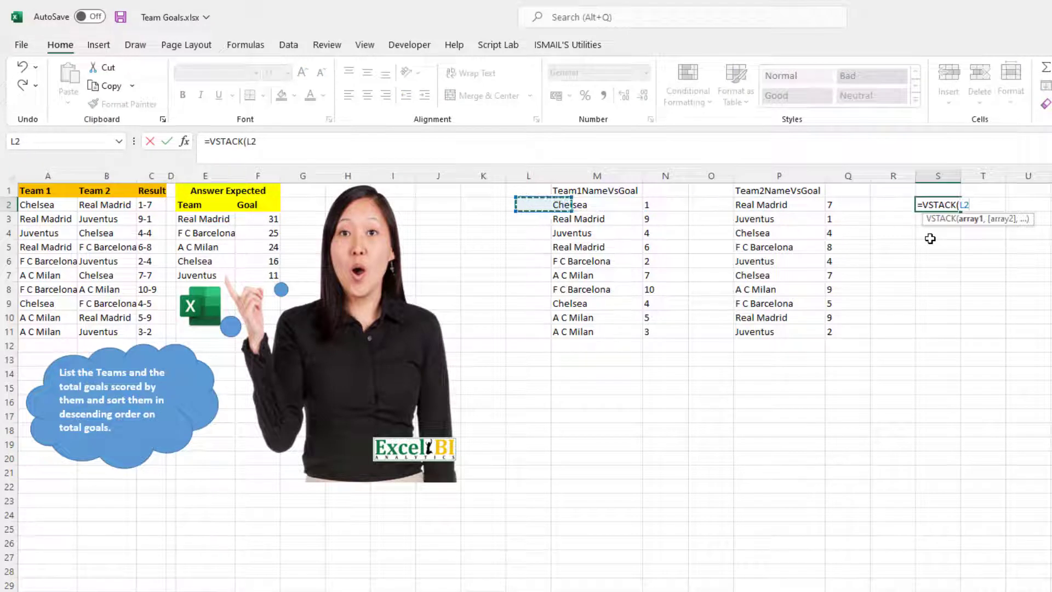
{"action": "key", "text": "Right"}
{"action": "type", "text": "#"}
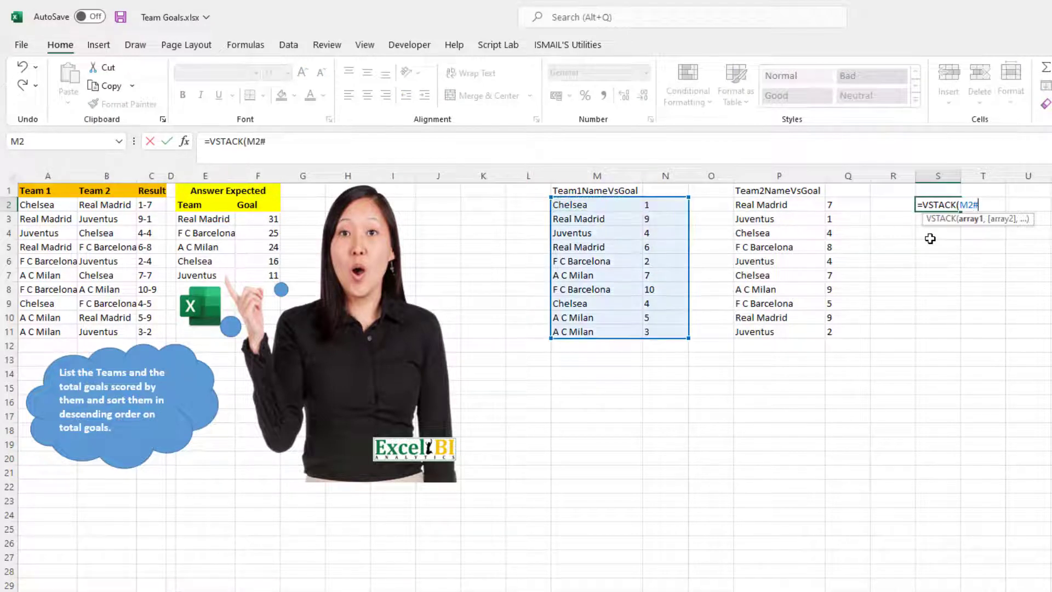
{"action": "type", "text": ","}
Step: Add the spill range P2# as the second array and commit S2 as =VSTACK(M2#,P2#)
{"action": "key", "text": "Left"}
{"action": "key", "text": "Left"}
{"action": "key", "text": "Left"}
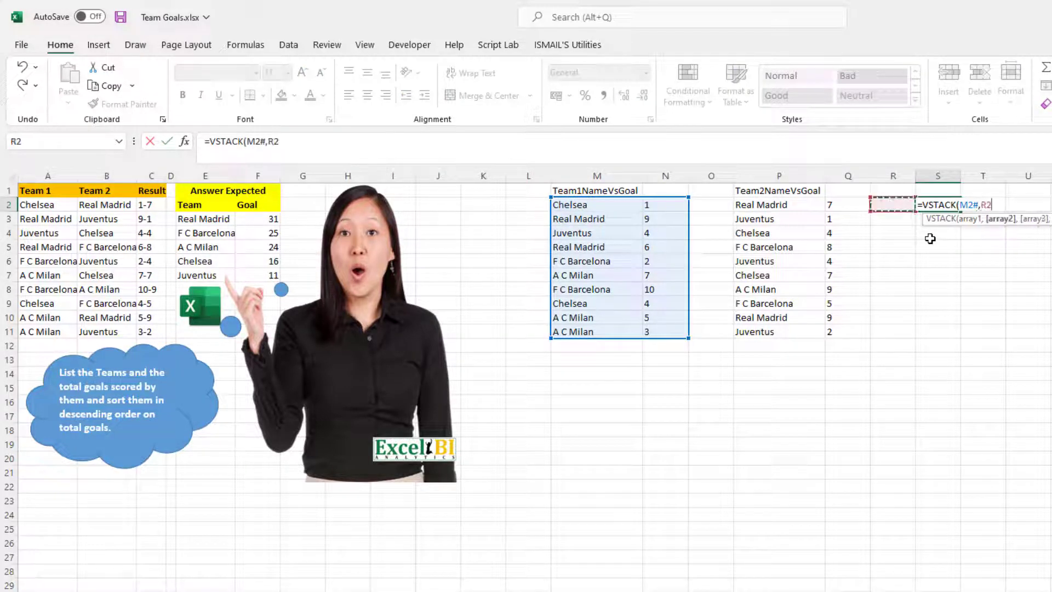
{"action": "type", "text": "#"}
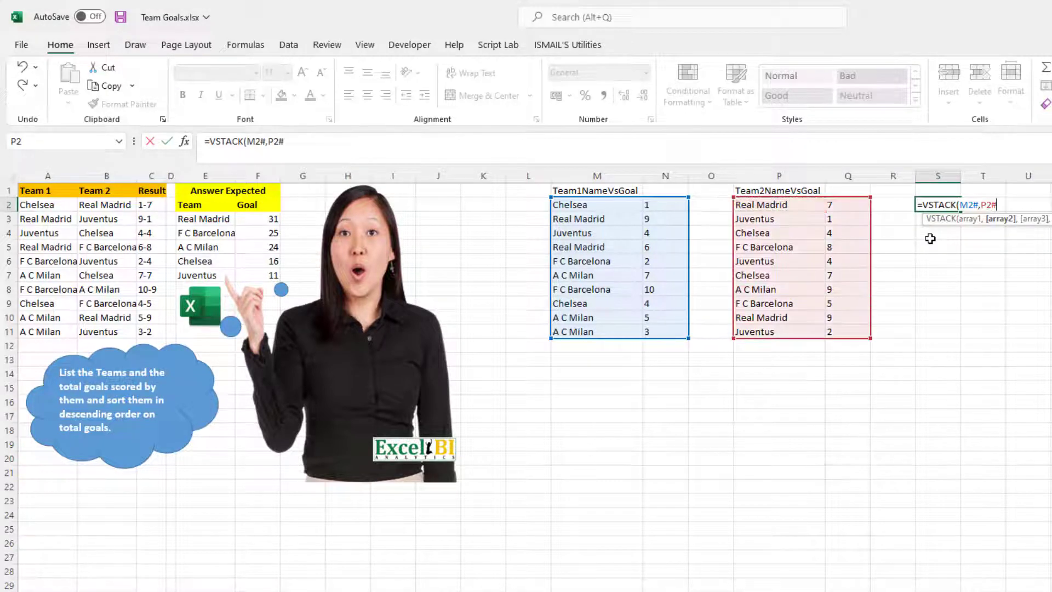
{"action": "type", "text": ")"}
{"action": "key", "text": "Return"}
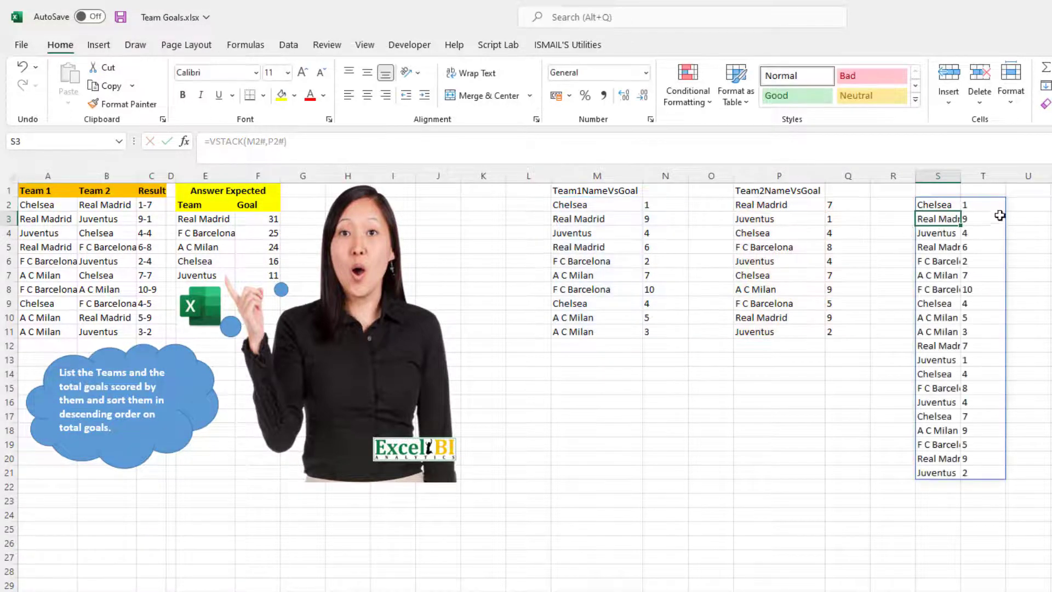
Step: Enter the header TeamNameVsGoal in S1 and autofit column S to its contents
{"action": "left_click", "coordinate": [934, 193]}
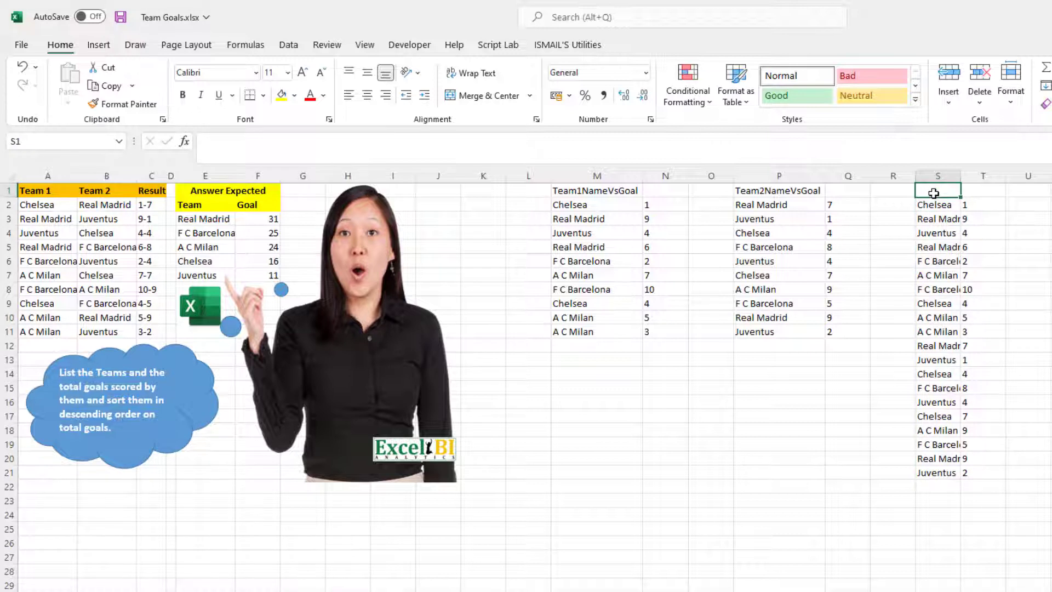
{"action": "type", "text": "team"}
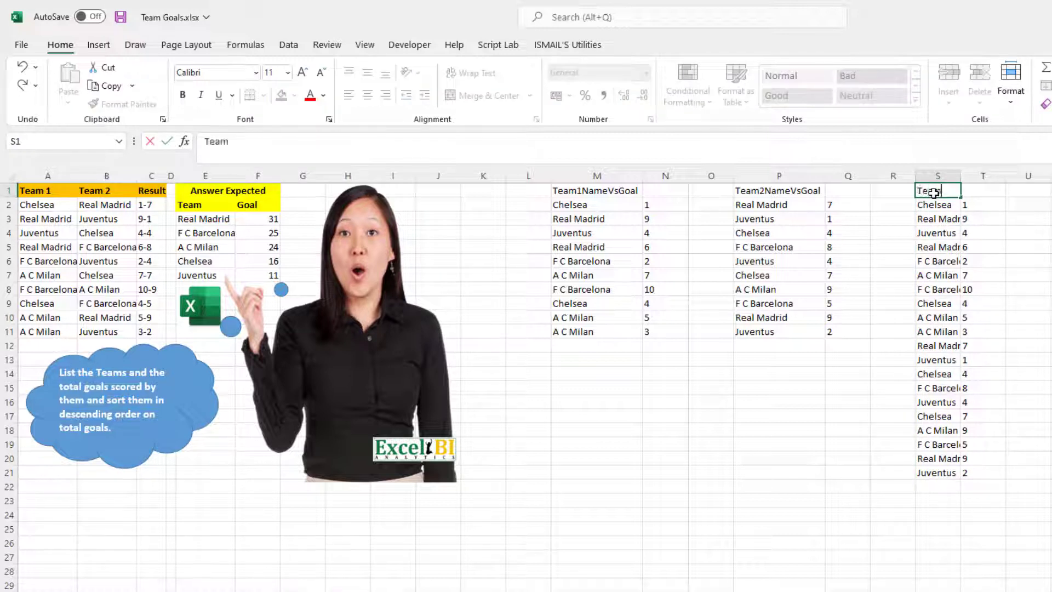
{"action": "type", "text": "NameVsGoal"}
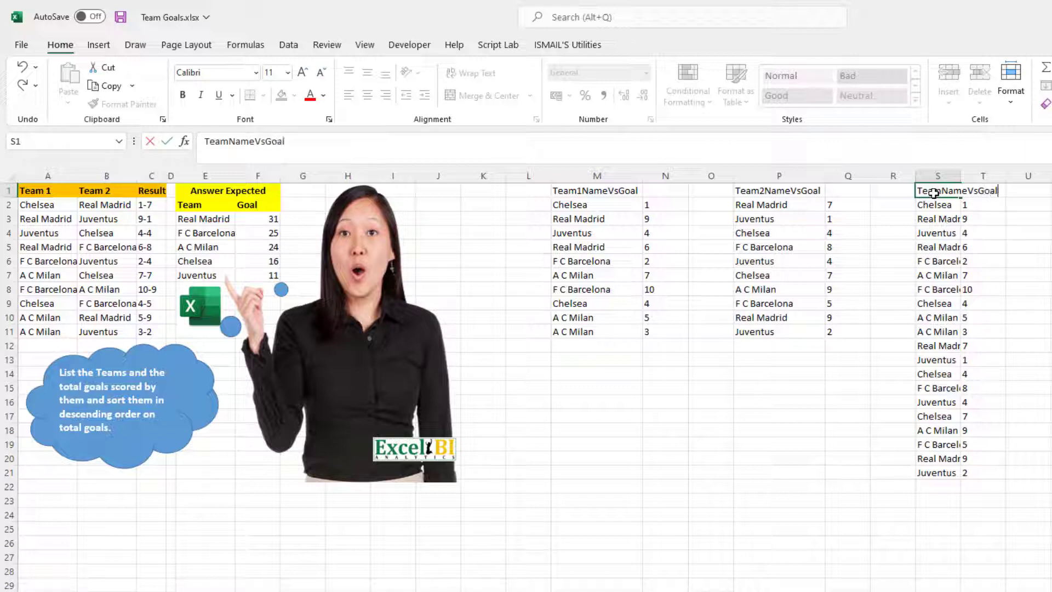
{"action": "key", "text": "Return"}
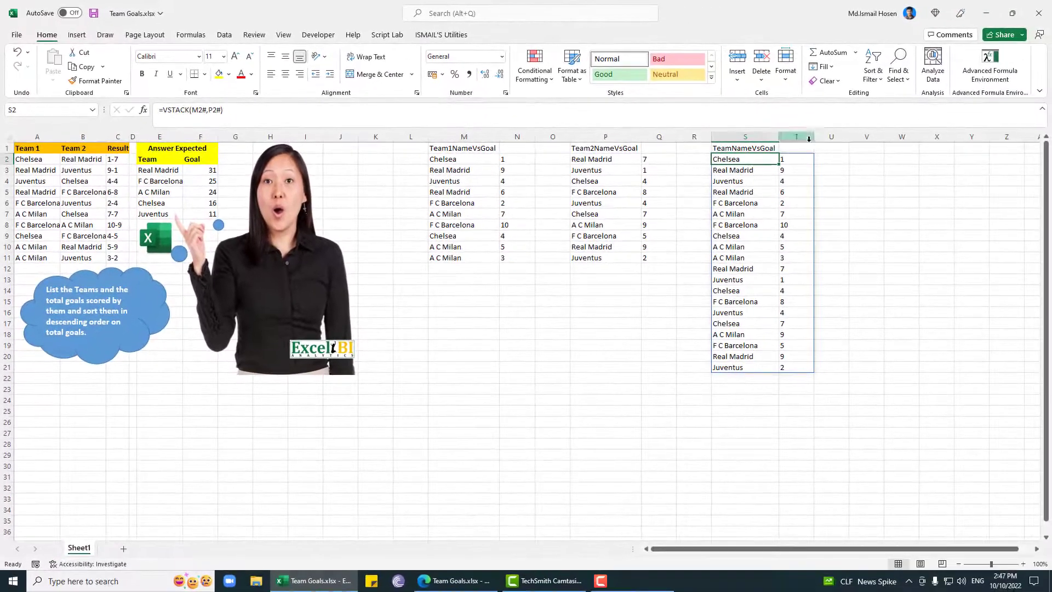
{"action": "double_click", "coordinate": [813, 137]}
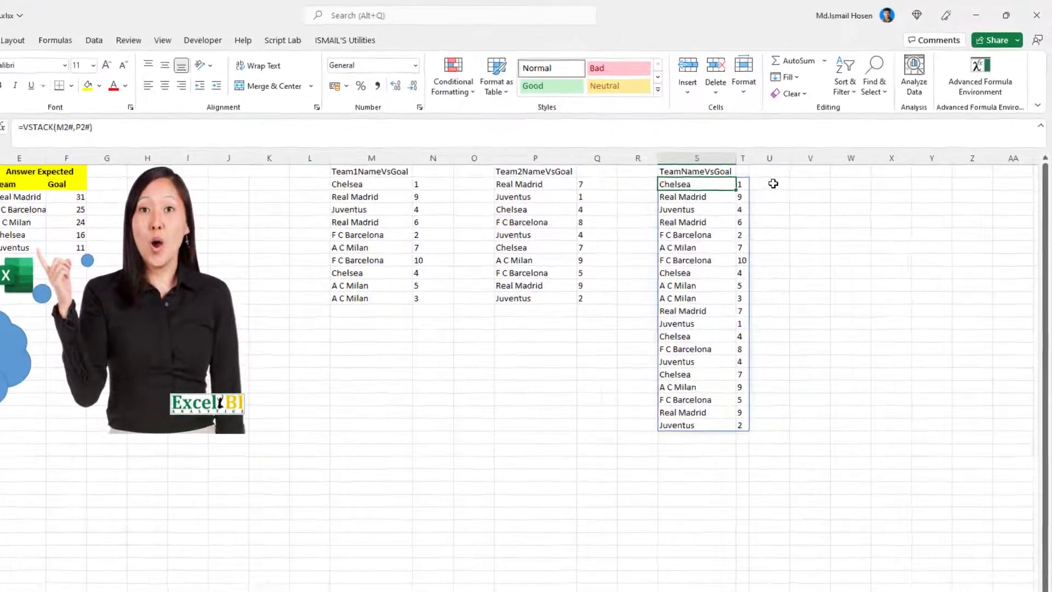
Step: Start a UNIQUE formula in V2 with a nested INDEX that takes the spill range S2# as its array
{"action": "left_click", "coordinate": [803, 185]}
{"action": "type", "text": "="}
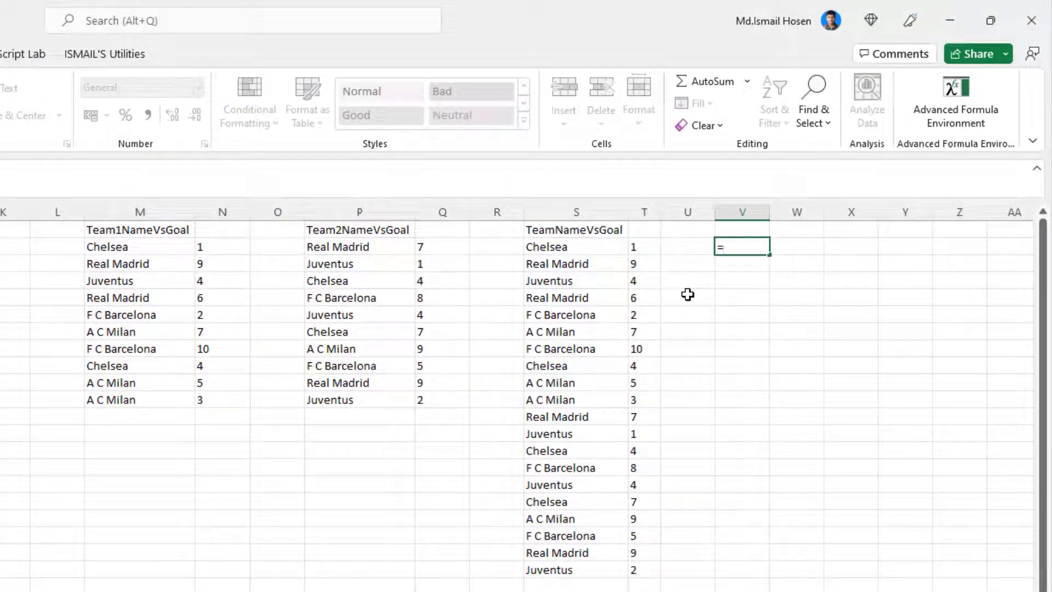
{"action": "type", "text": "UNIQUE(INDEX("}
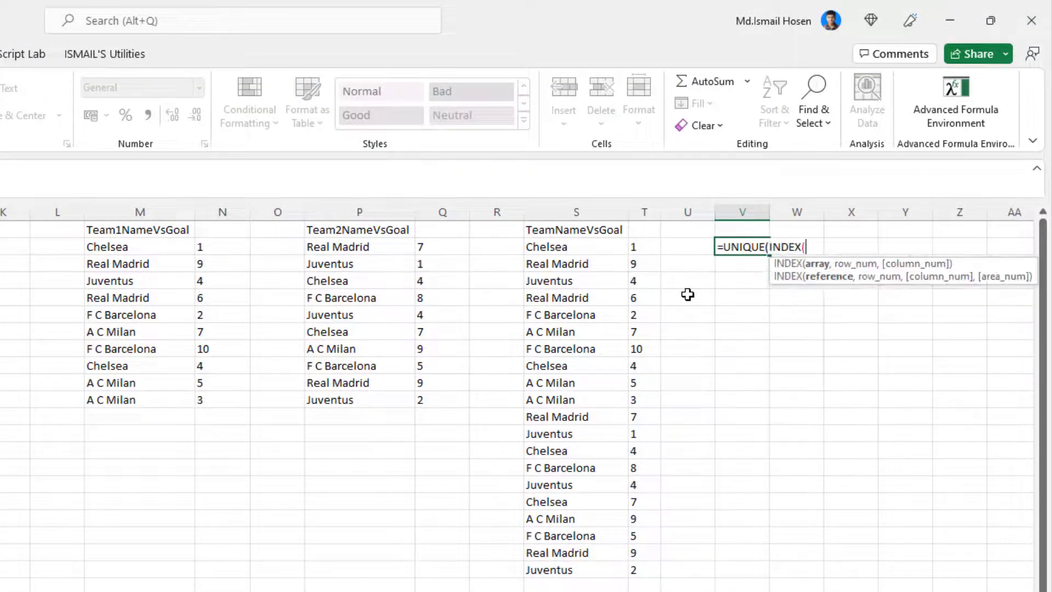
{"action": "key", "text": "Left"}
{"action": "key", "text": "Left"}
{"action": "key", "text": "Left"}
{"action": "key", "text": "Left"}
{"action": "key", "text": "Right"}
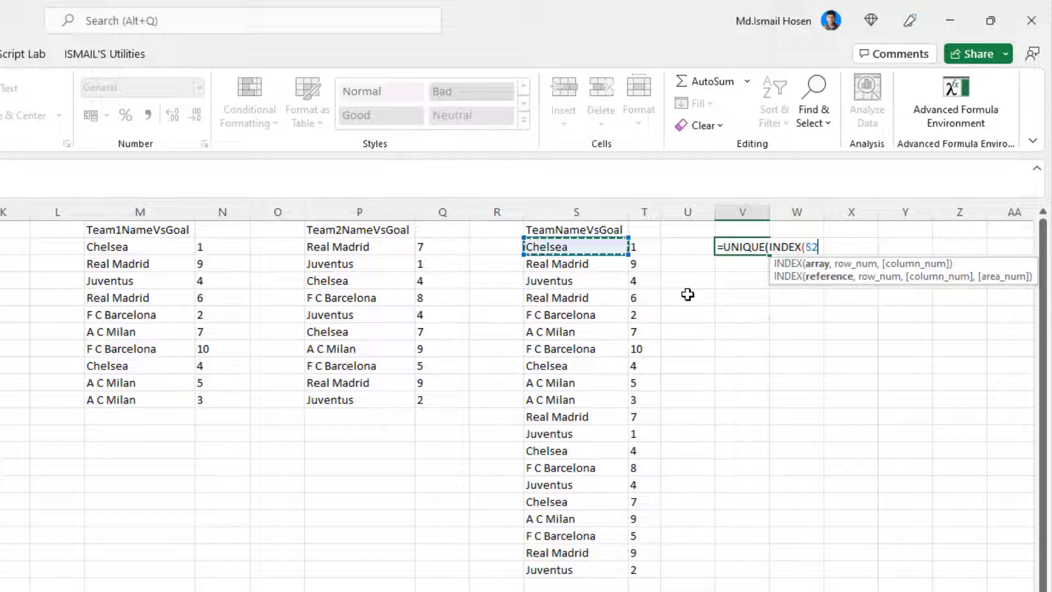
{"action": "type", "text": "#"}
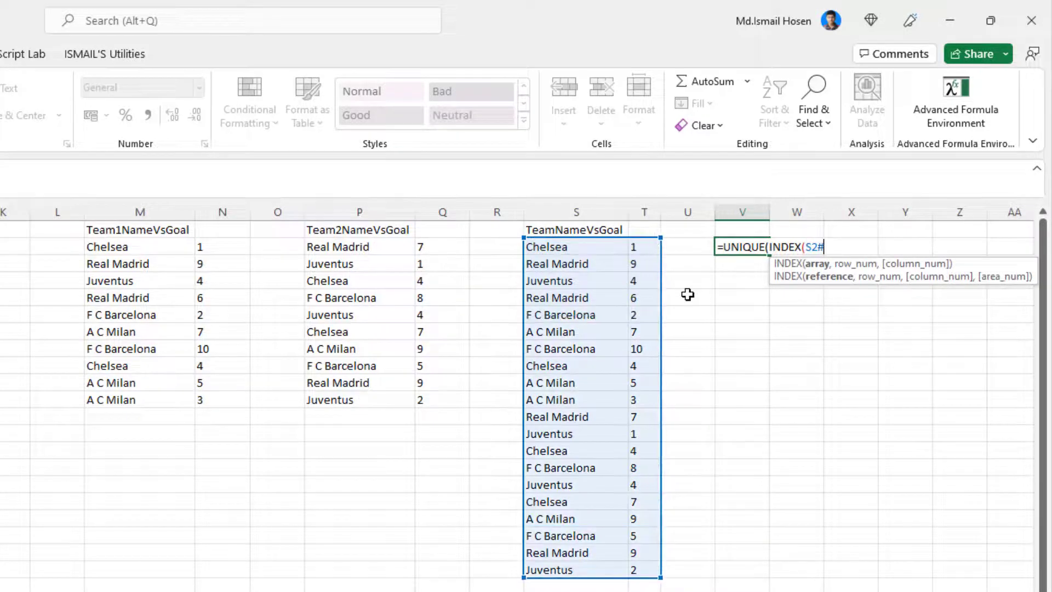
{"action": "type", "text": ",1)"}
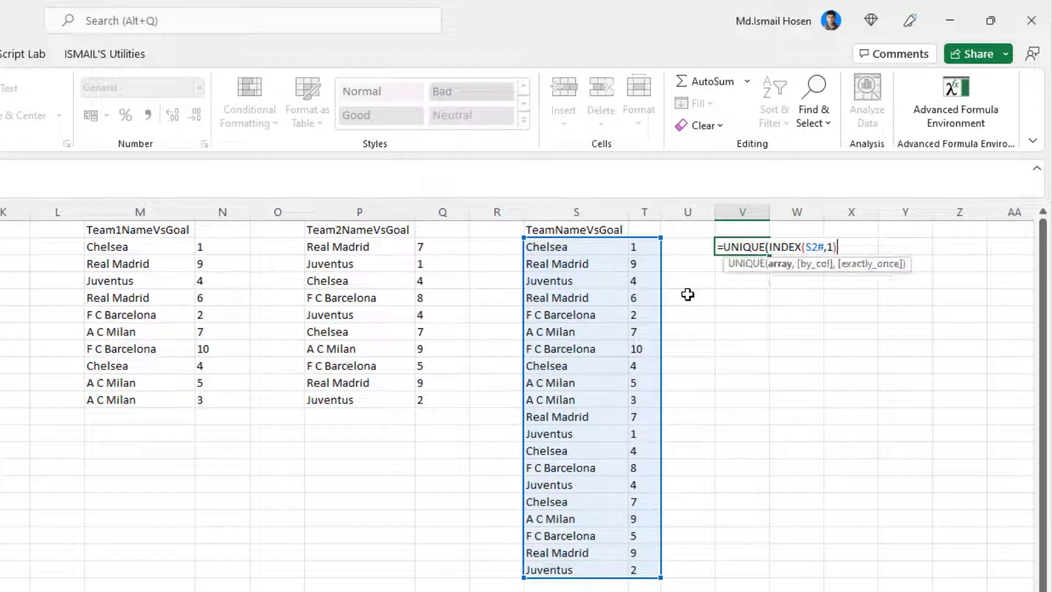
Step: Complete the INDEX arguments with row 0 and column 1, and commit V2 as =UNIQUE(INDEX(S2#,0,1))
{"action": "key", "text": "Return"}
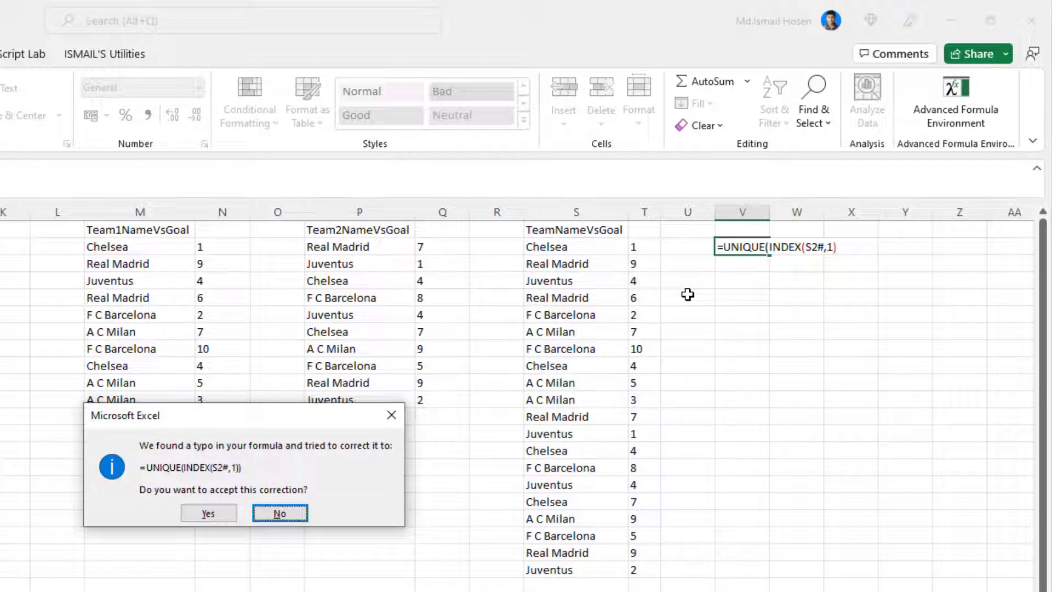
{"action": "key", "text": "Return"}
{"action": "key", "text": "Return"}
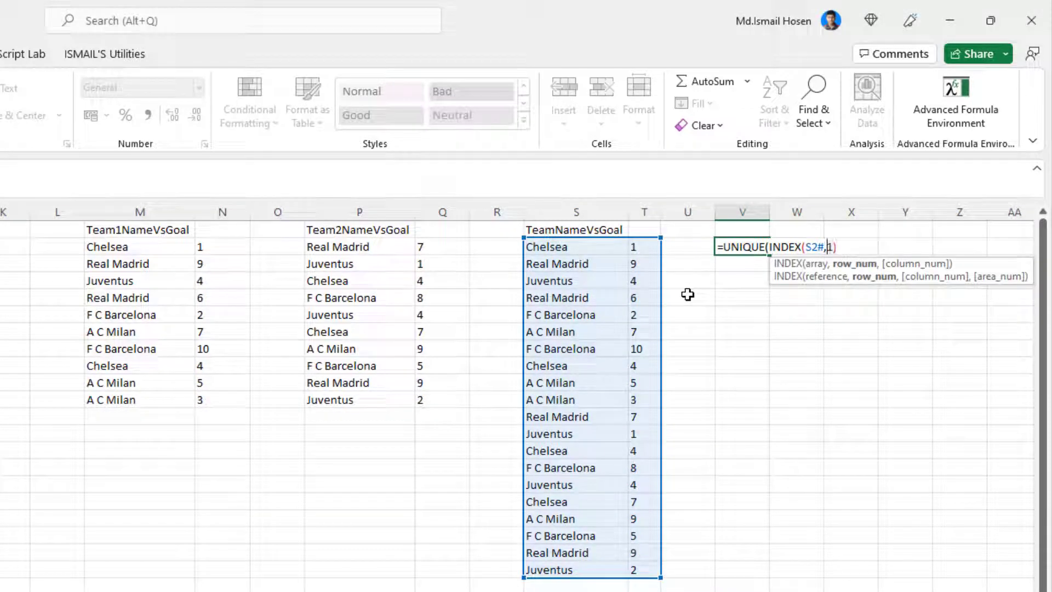
{"action": "type", "text": ","}
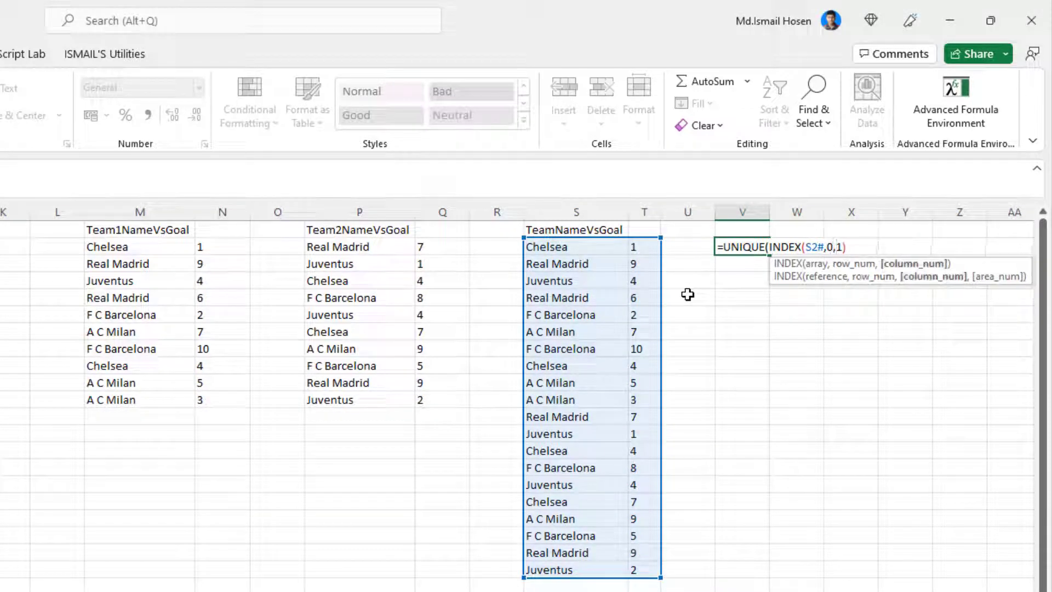
{"action": "key", "text": "End"}
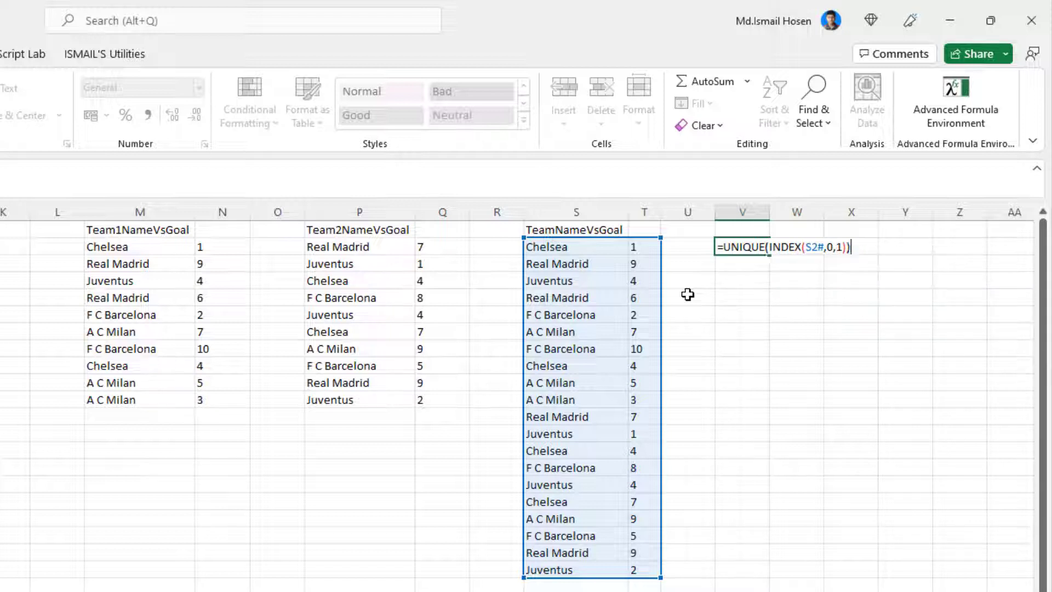
{"action": "key", "text": "Return"}
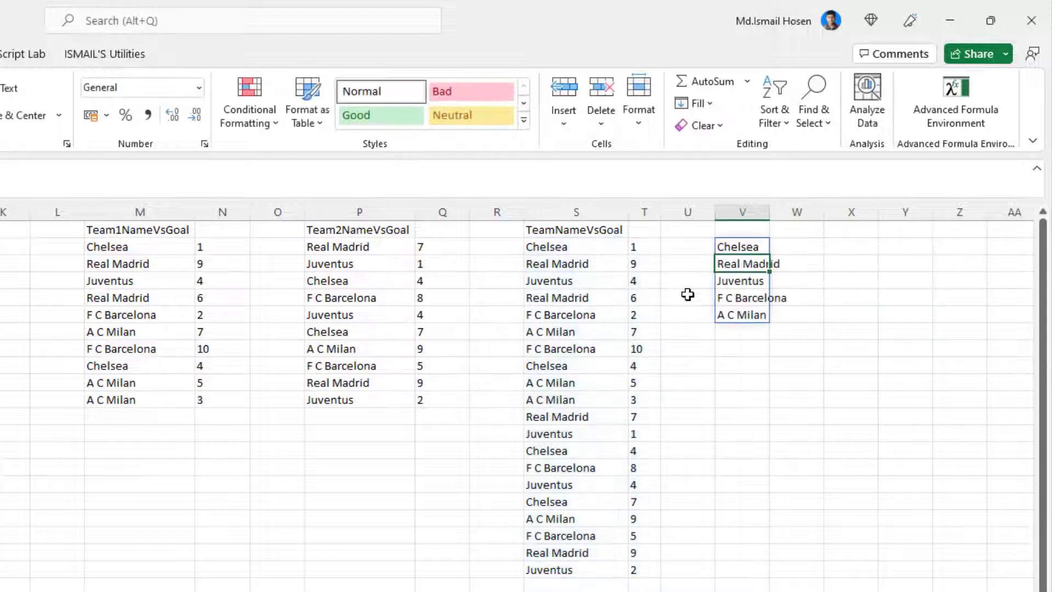
Step: Enter the header UniqueTeamsName in V1 and autofit column V to its contents
{"action": "double_click", "coordinate": [769, 212]}
{"action": "left_click", "coordinate": [773, 244]}
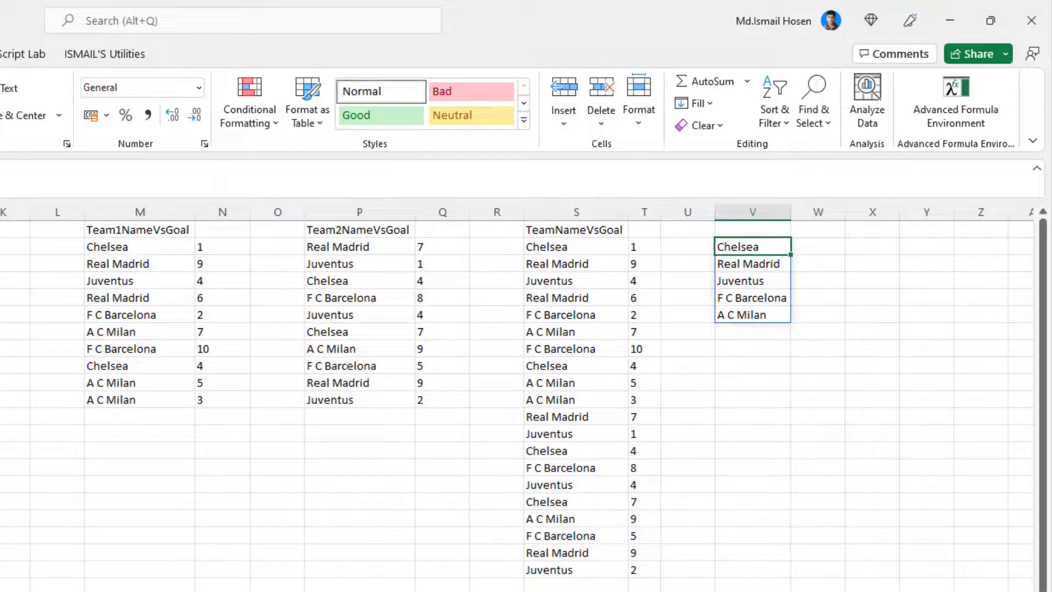
{"action": "left_click", "coordinate": [801, 247]}
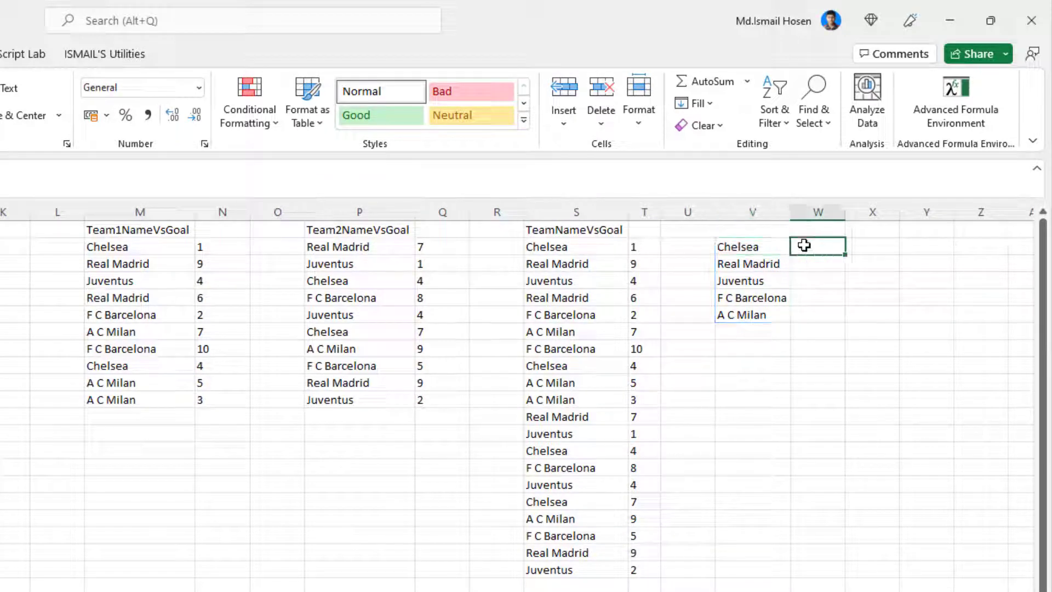
{"action": "left_click", "coordinate": [740, 233]}
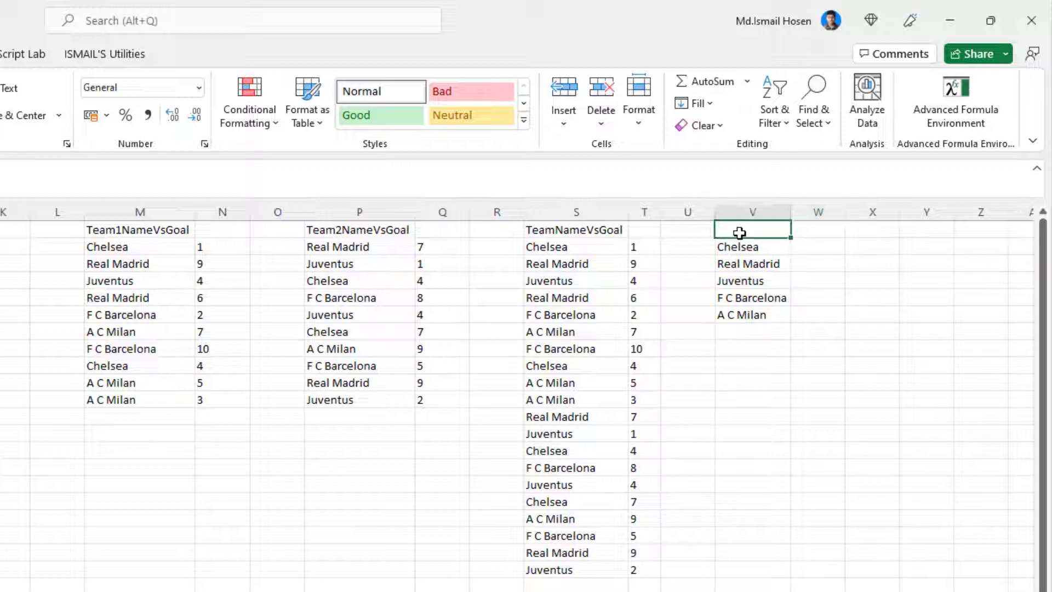
{"action": "type", "text": "uN"}
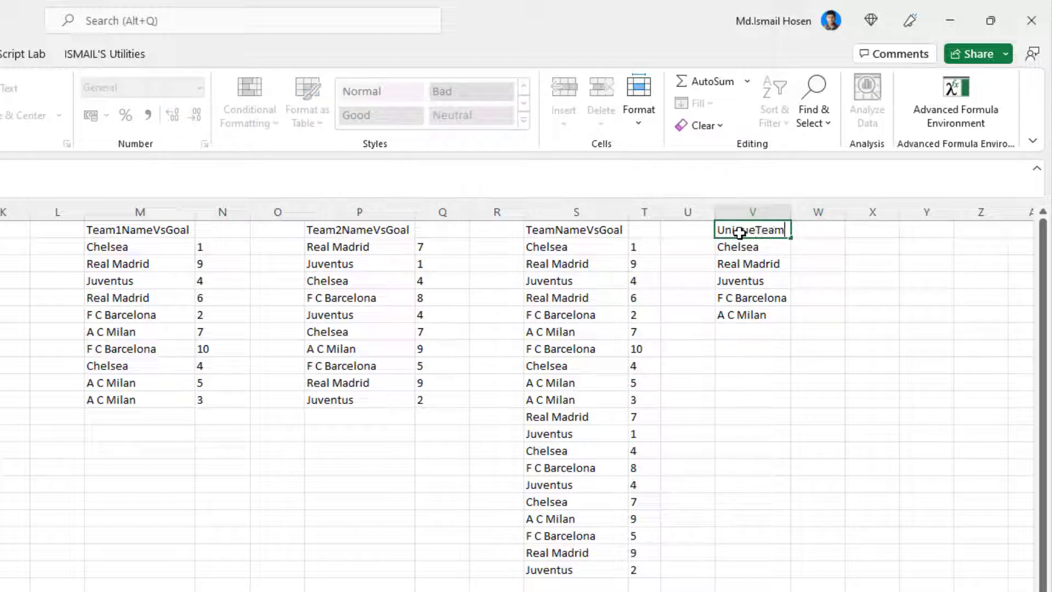
{"action": "type", "text": "iqueTeamNames"}
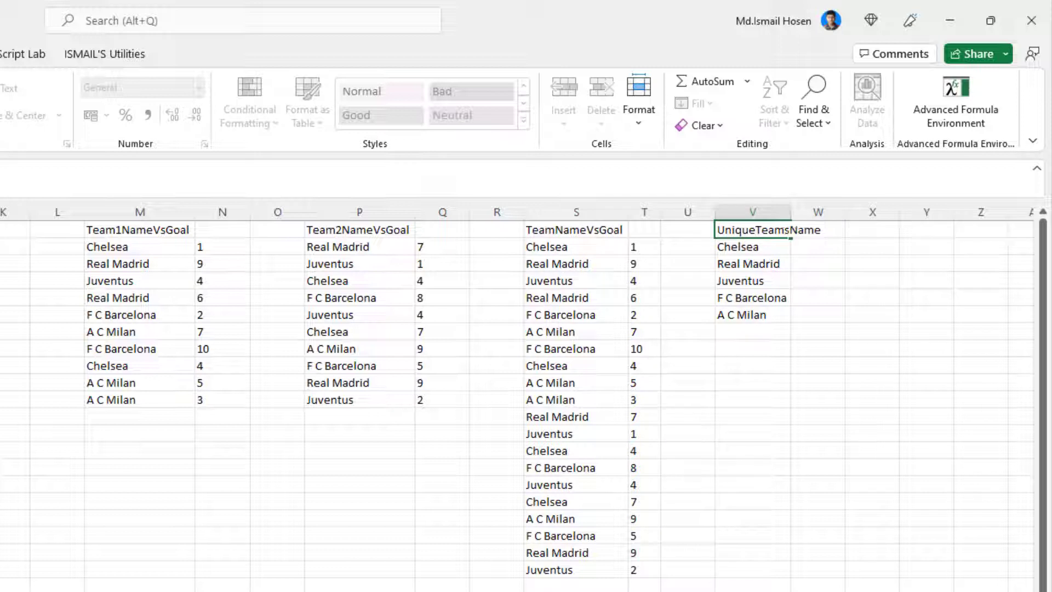
{"action": "key", "text": "Return"}
{"action": "key", "text": "ctrl+shift+Down"}
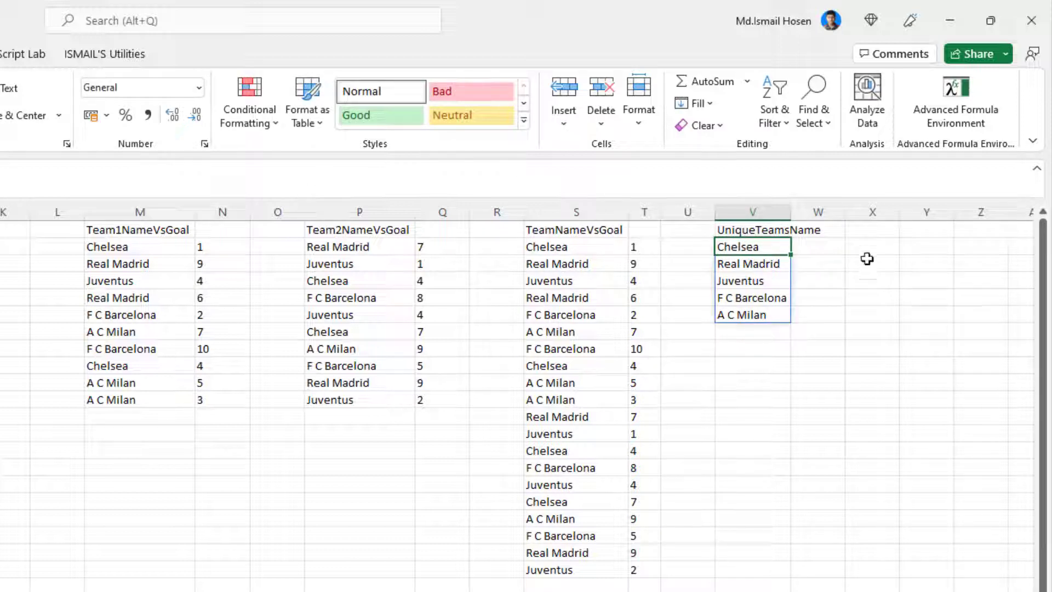
{"action": "double_click", "coordinate": [791, 212]}
Step: Start a SUMIF formula in W2 with the stacked team names S2:S21 as its range
{"action": "left_click", "coordinate": [855, 247]}
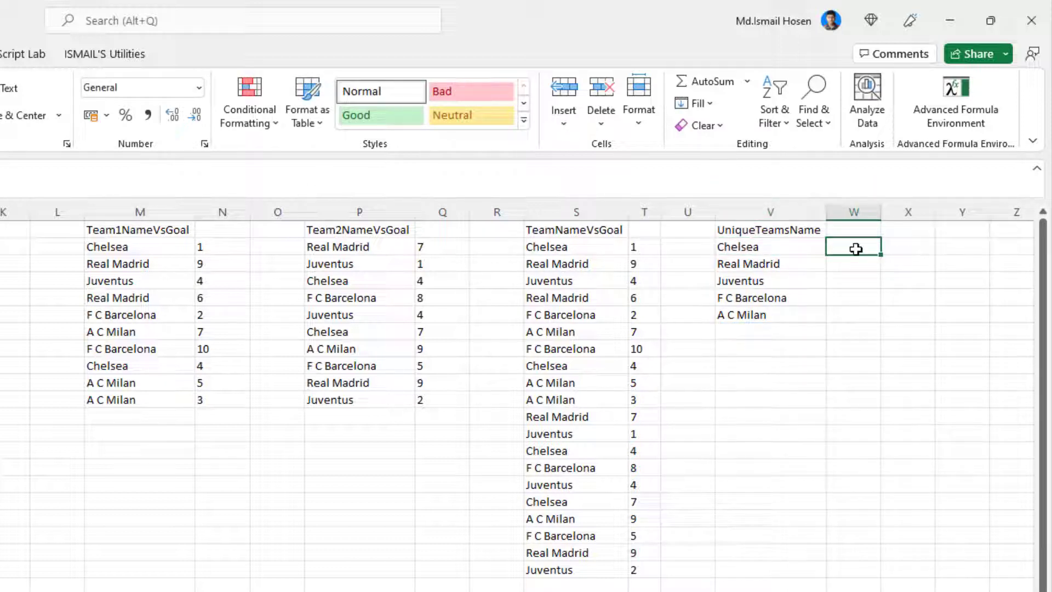
{"action": "type", "text": "=count"}
{"action": "key", "text": "Escape"}
{"action": "type", "text": "=sumi"}
{"action": "key", "text": "Tab"}
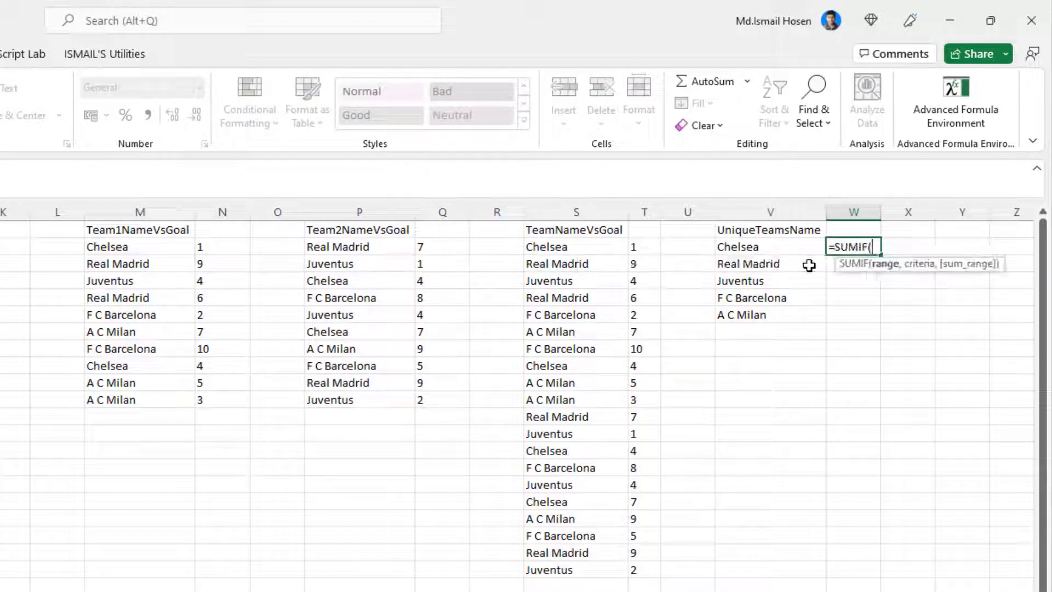
{"action": "key", "text": "Left"}
{"action": "key", "text": "Left"}
{"action": "key", "text": "Left"}
{"action": "key", "text": "Left"}
{"action": "key", "text": "Left"}
{"action": "key", "text": "Left"}
{"action": "key", "text": "Left"}
{"action": "key", "text": "Left"}
{"action": "key", "text": "Left"}
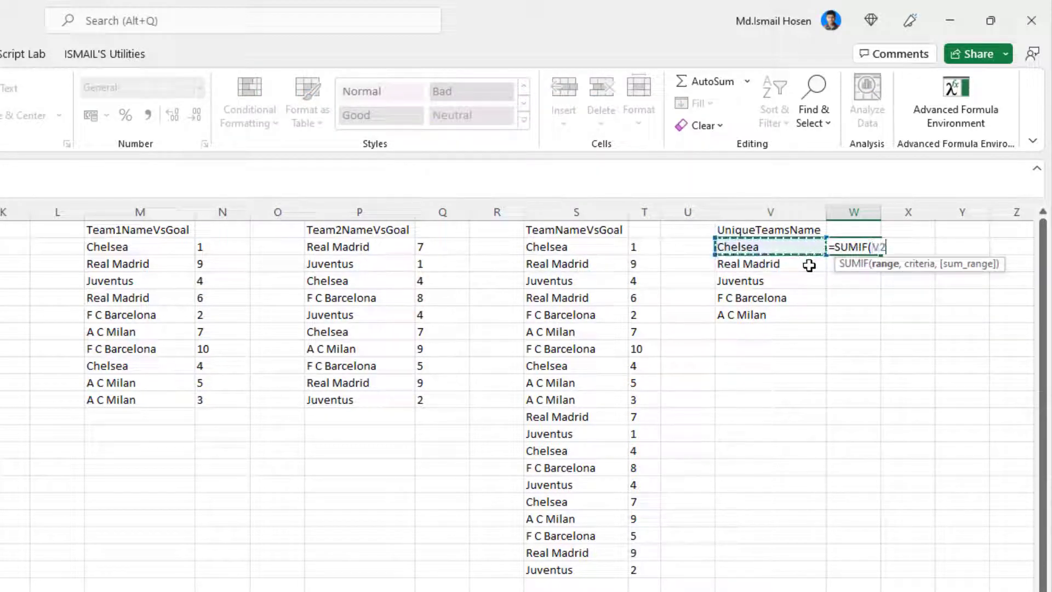
{"action": "key", "text": "Left"}
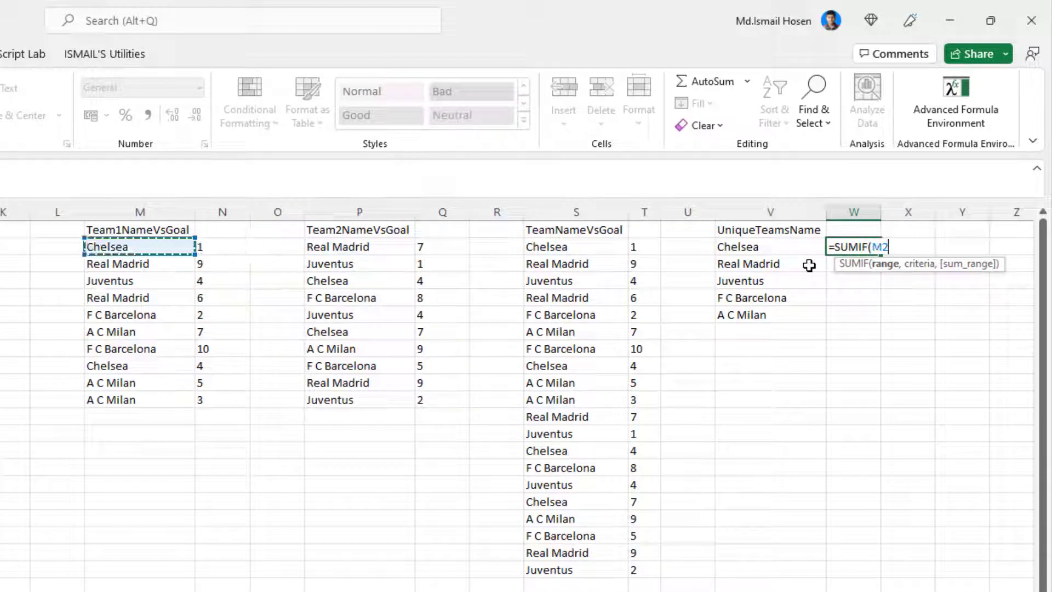
{"action": "key", "text": "Right"}
{"action": "key", "text": "Right"}
{"action": "key", "text": "Right"}
{"action": "key", "text": "Right"}
{"action": "key", "text": "Right"}
{"action": "key", "text": "Right"}
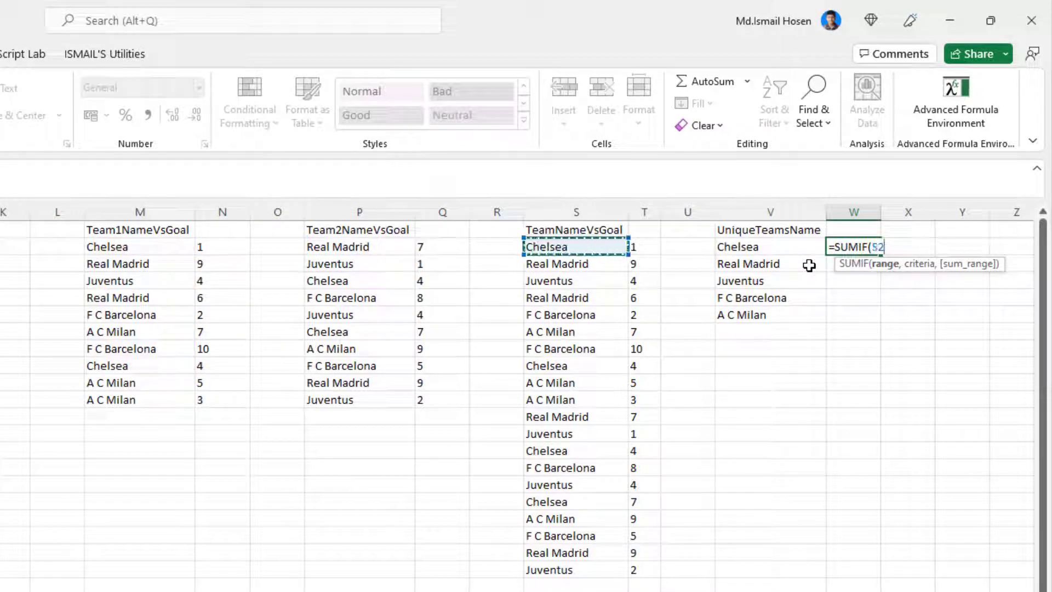
{"action": "key", "text": "ctrl+shift+Down"}
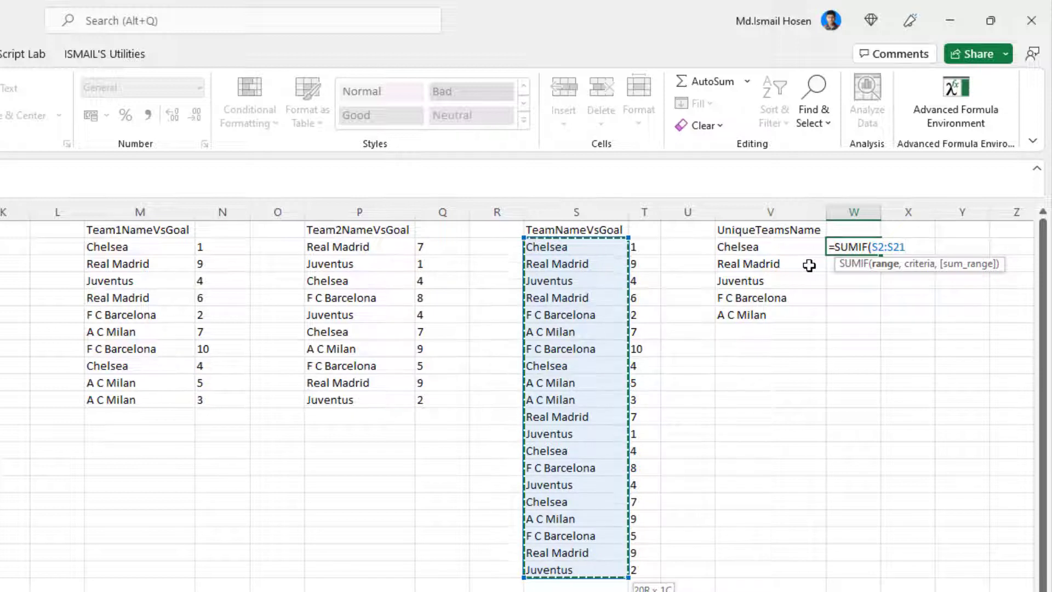
Step: Add the spill range V2# as the criteria and commit W2 as =SUMIF(S2:S21,V2#)
{"action": "type", "text": ","}
{"action": "key", "text": "Left"}
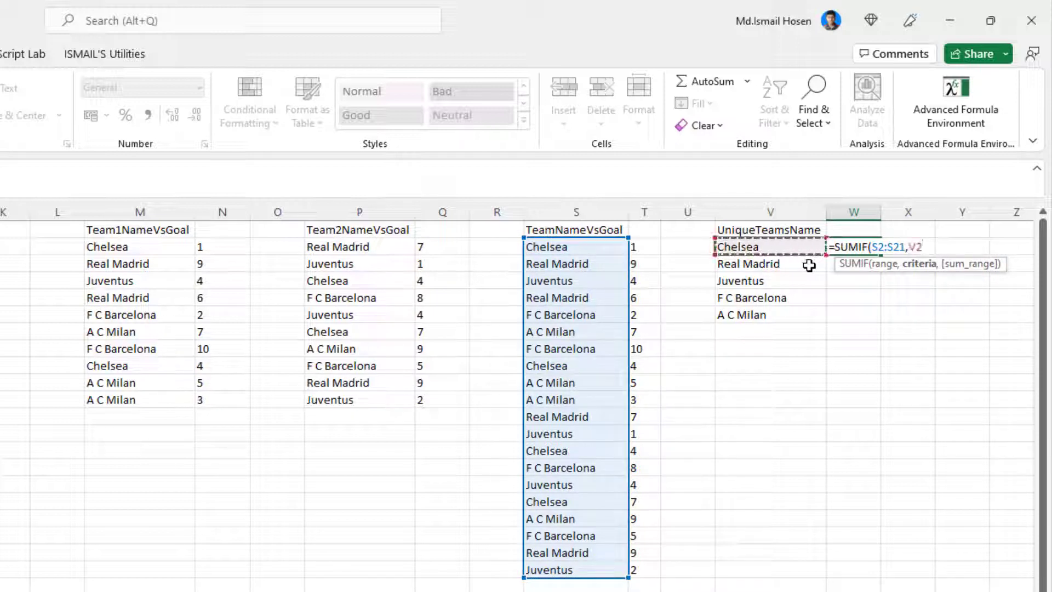
{"action": "type", "text": "#"}
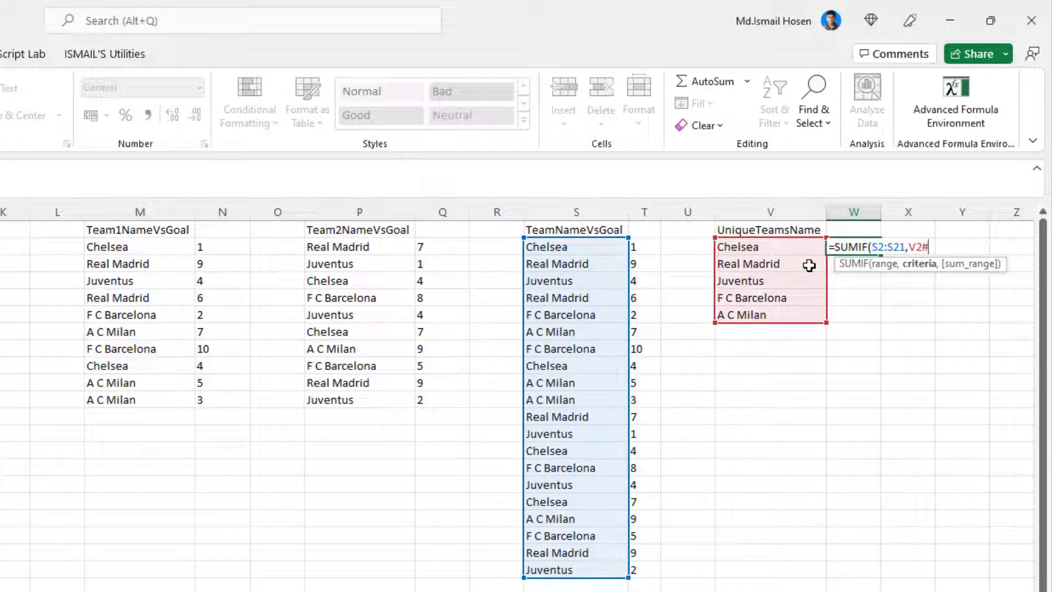
{"action": "key", "text": "Return"}
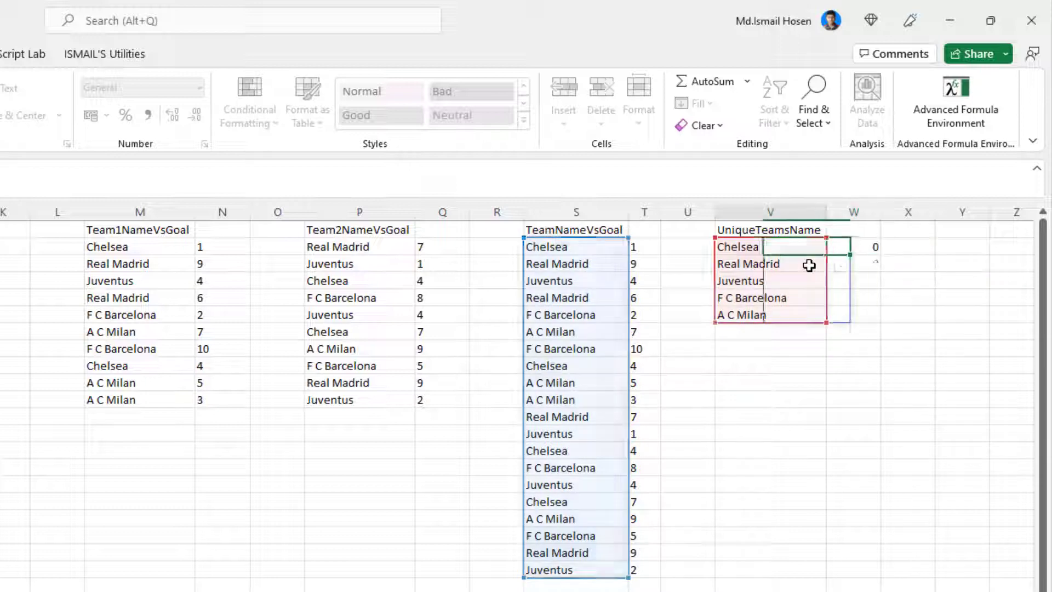
Step: Add the stacked goals T2:T21 as the sum range of the SUMIF formula in W2
{"action": "key", "text": "Right"}
{"action": "key", "text": "F2"}
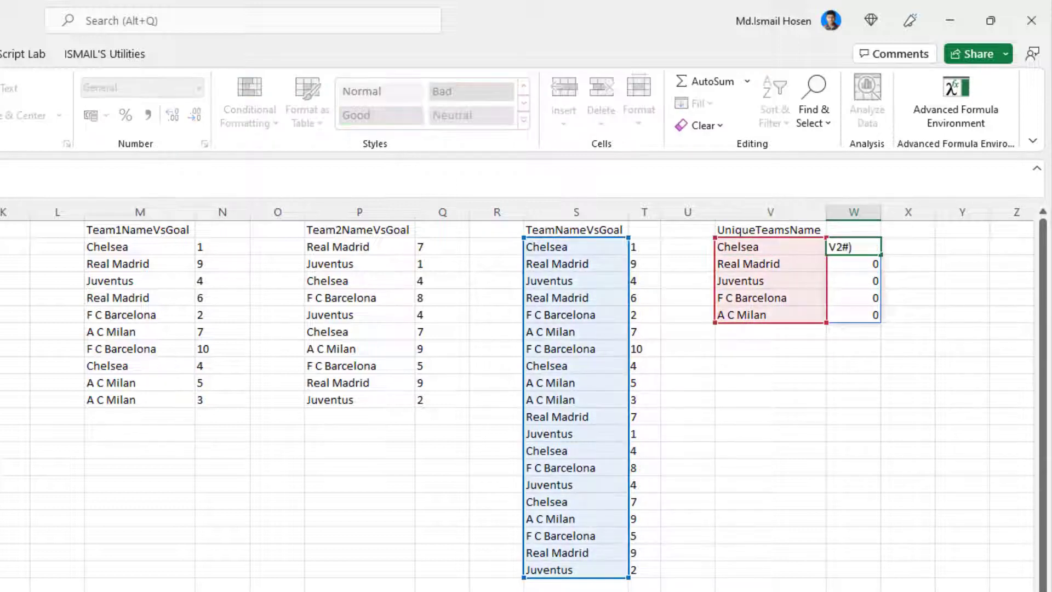
{"action": "type", "text": ","}
{"action": "left_click", "coordinate": [646, 245]}
{"action": "key", "text": "ctrl+shift+Down"}
{"action": "key", "text": "Return"}
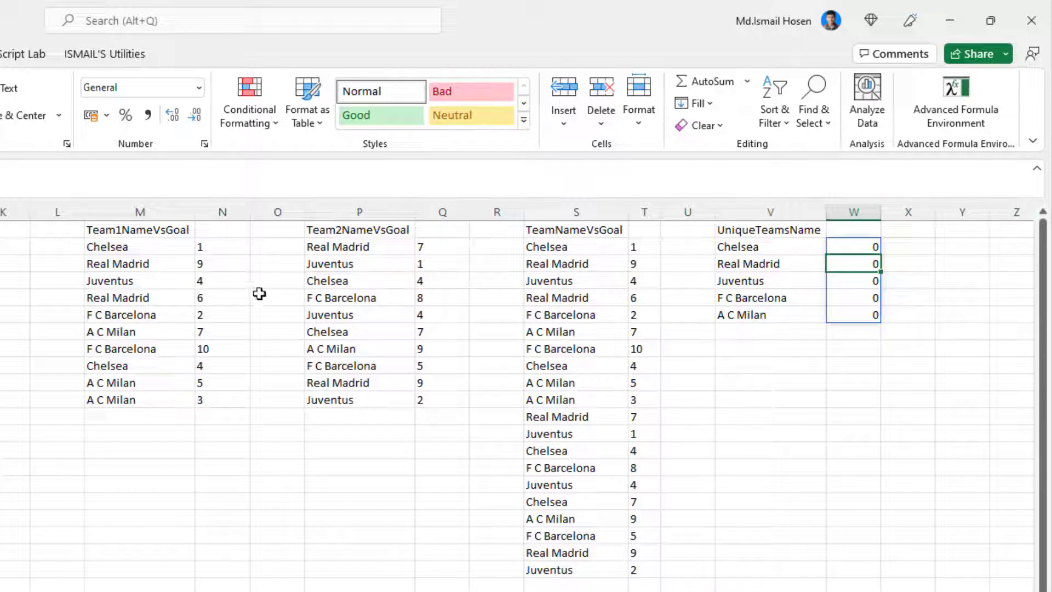
Step: Wrap the TEXTBEFORE part of the M2 formula in VALUE to convert Team 1's goals to numbers
{"action": "left_click", "coordinate": [205, 247]}
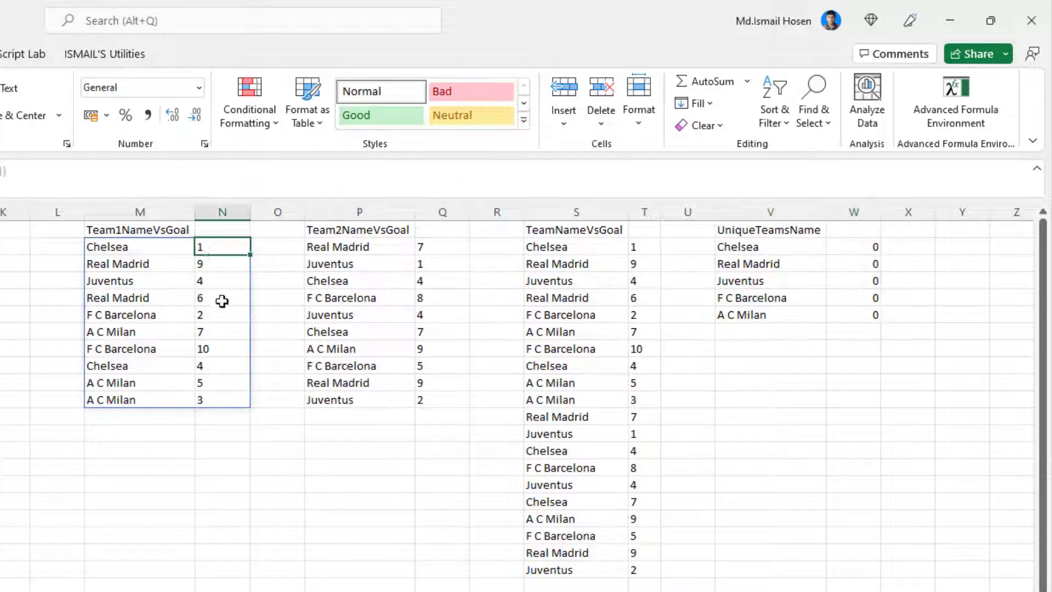
{"action": "key", "text": "F2"}
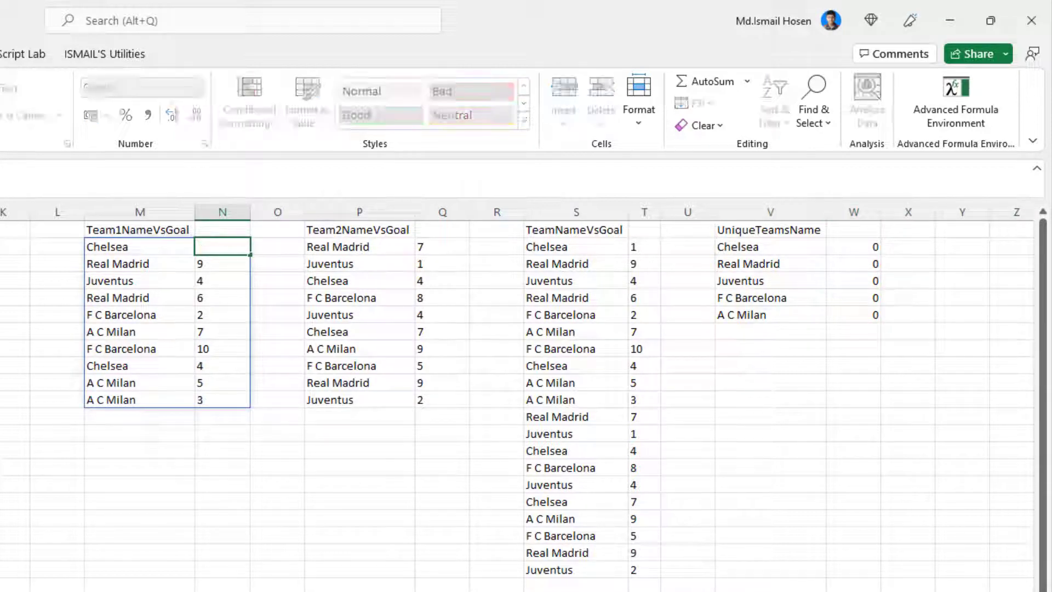
{"action": "left_click", "coordinate": [146, 246]}
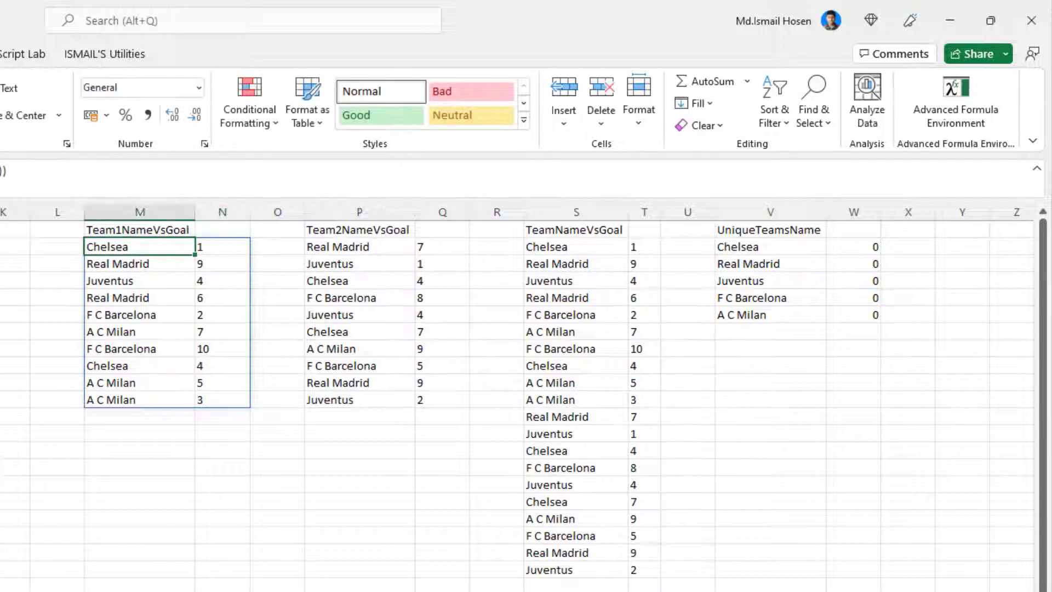
{"action": "key", "text": "F2"}
{"action": "type", "text": "VALUE("}
{"action": "key", "text": "Tab"}
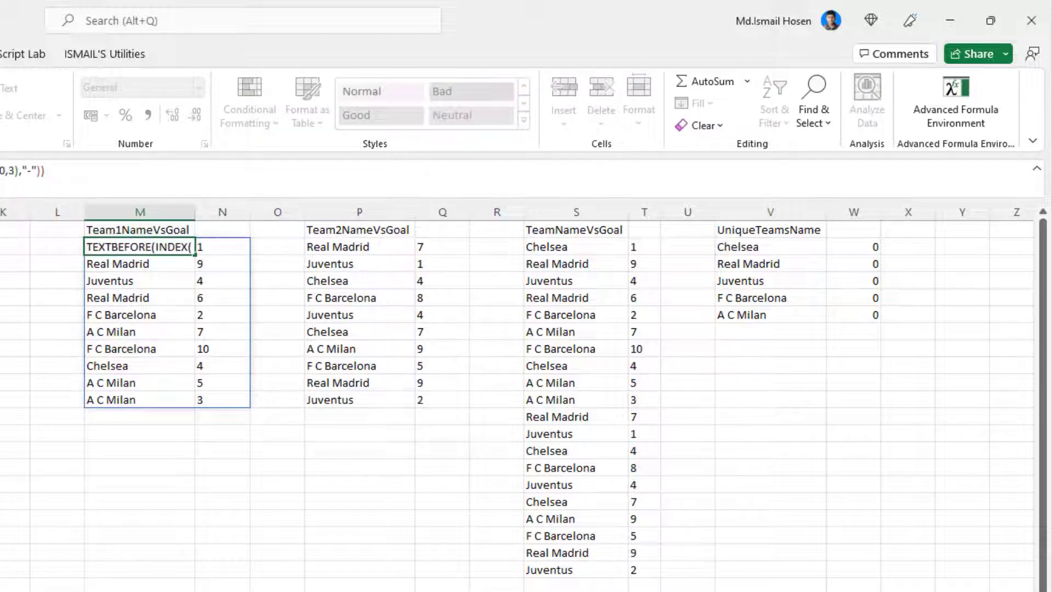
{"action": "key", "text": "End"}
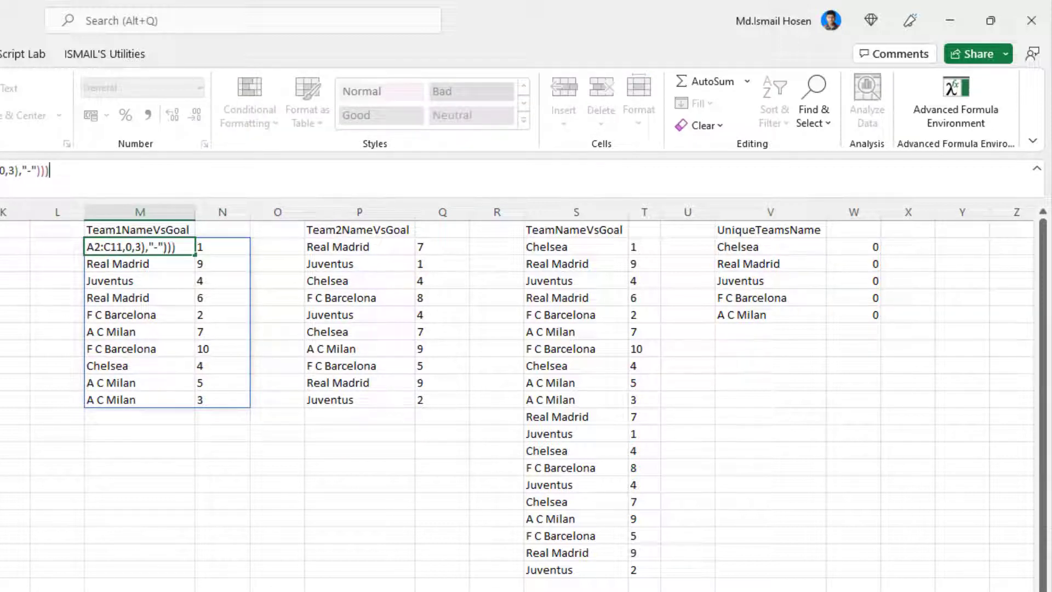
{"action": "key", "text": "Return"}
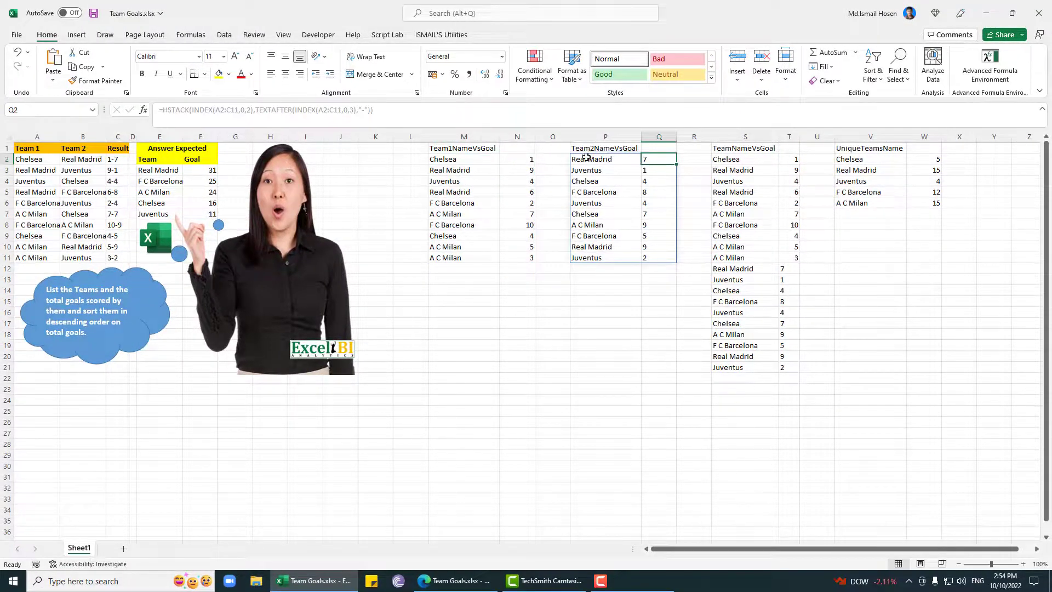
Step: Wrap the TEXTAFTER part of the P2 formula in VALUE to convert Team 2's goals to numbers, and save the workbook
{"action": "left_click", "coordinate": [586, 158]}
{"action": "left_click", "coordinate": [255, 109]}
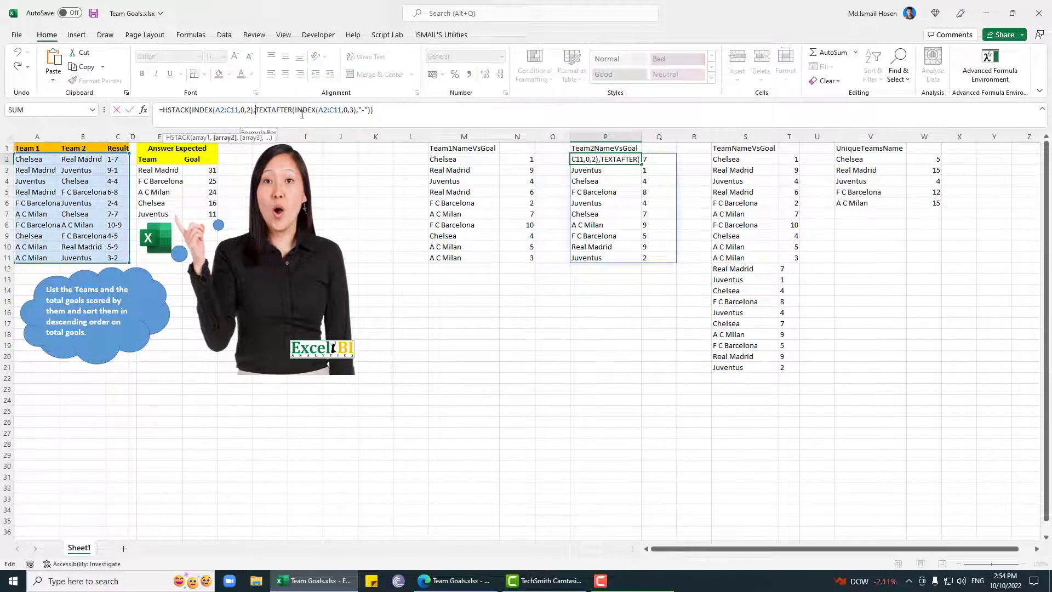
{"action": "type", "text": "va"}
{"action": "key", "text": "Tab"}
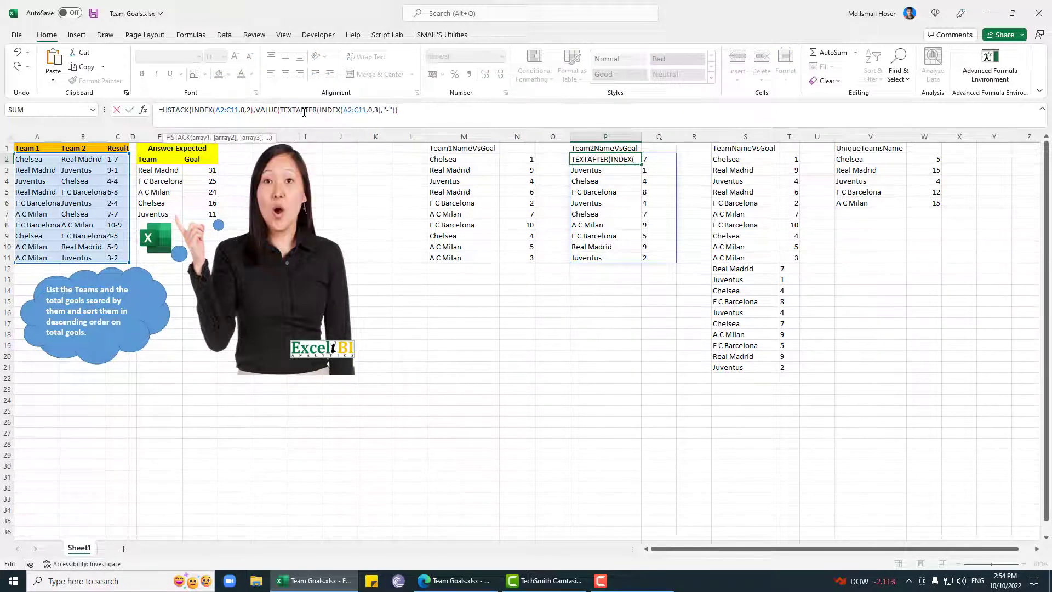
{"action": "key", "text": "End"}
{"action": "key", "text": "Return"}
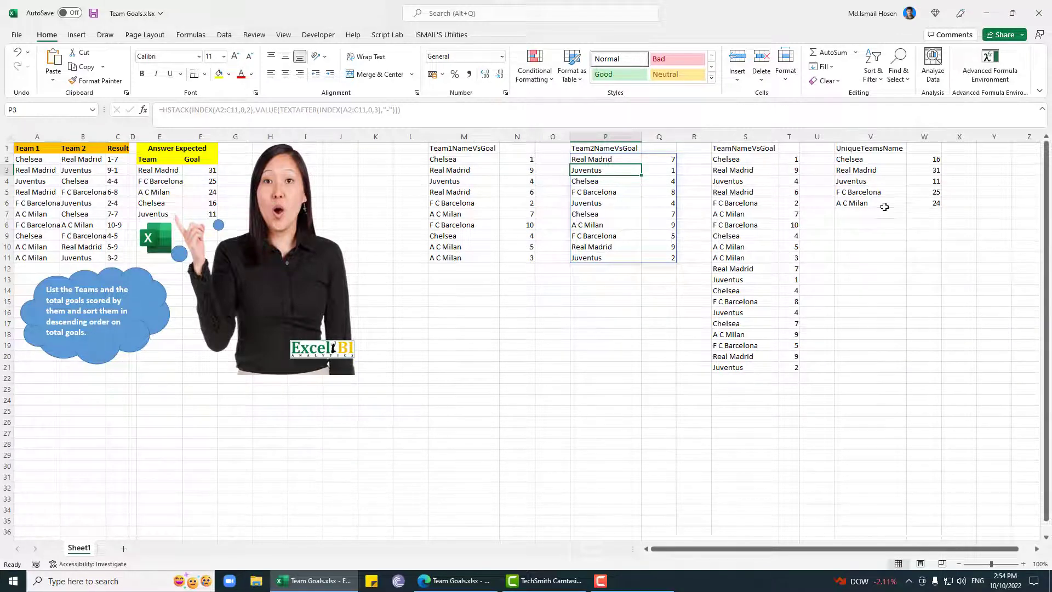
{"action": "key", "text": "ctrl+s"}
Step: Replace the S2:S21 range in the W2 SUMIF formula with INDEX(S2#,0,1)
{"action": "left_click", "coordinate": [933, 161]}
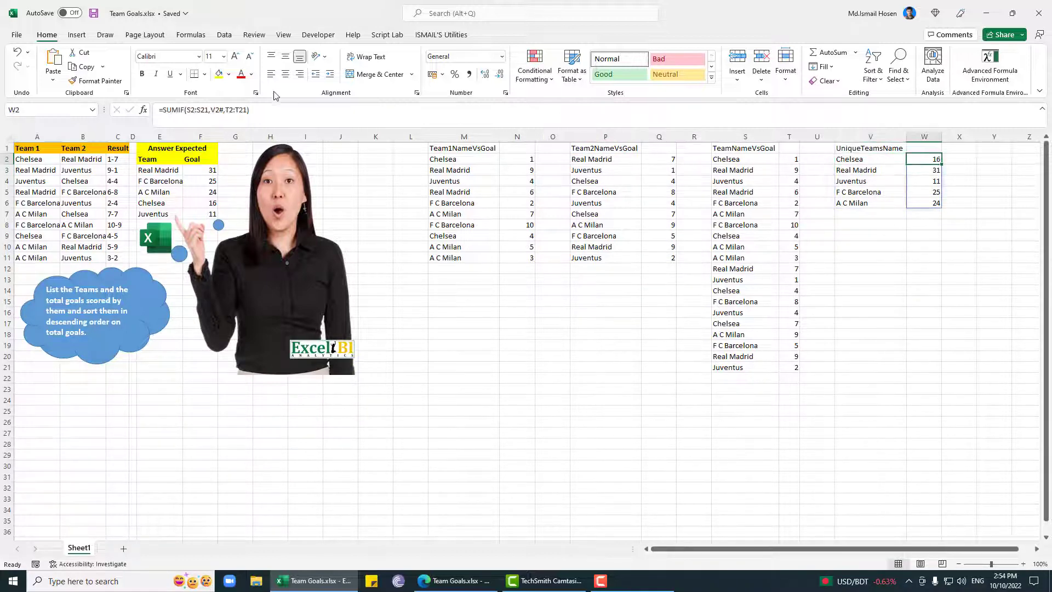
{"action": "left_click", "coordinate": [198, 115]}
{"action": "left_click_drag", "start_coordinate": [208, 110], "coordinate": [195, 111]}
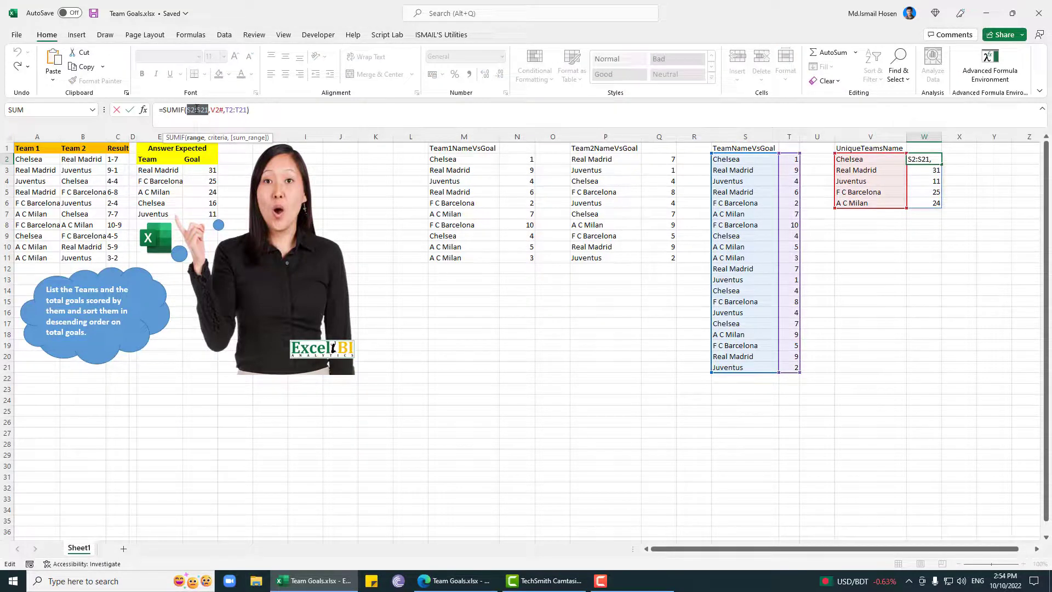
{"action": "type", "text": "INDEX("}
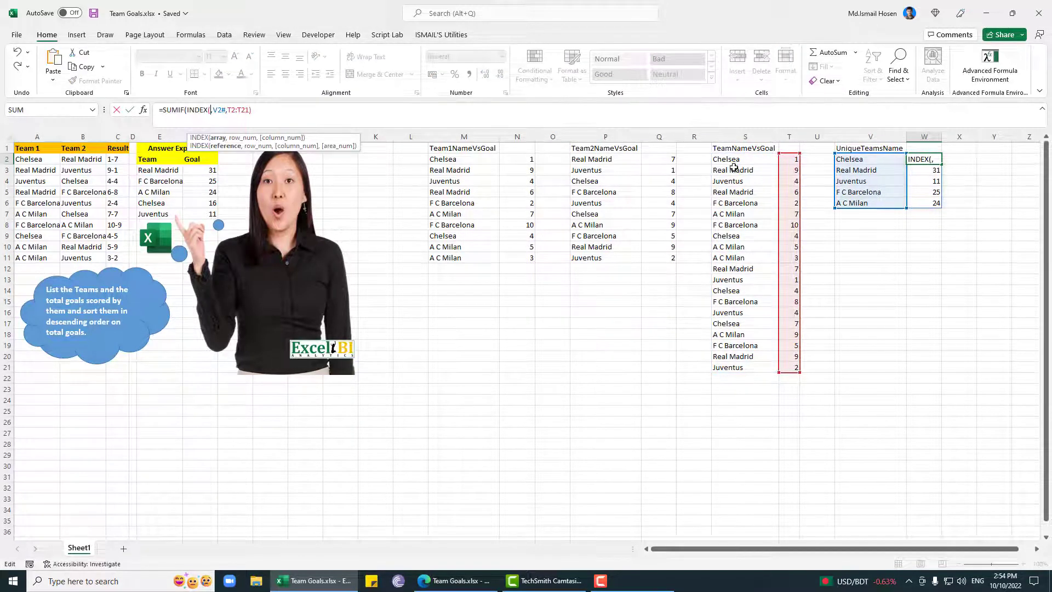
{"action": "left_click", "coordinate": [736, 161]}
{"action": "type", "text": "$"}
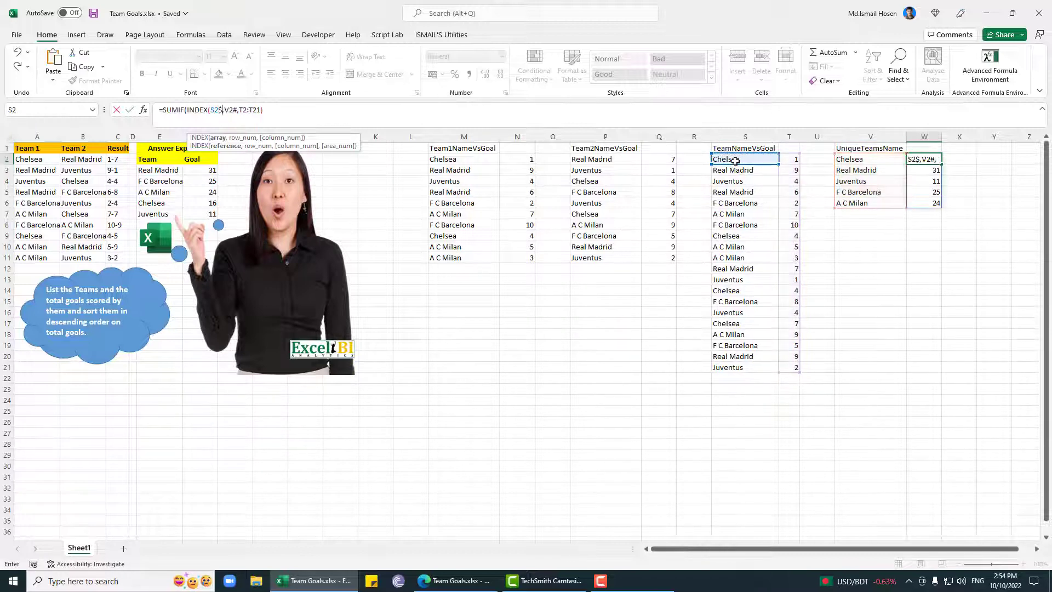
{"action": "key", "text": "BackSpace"}
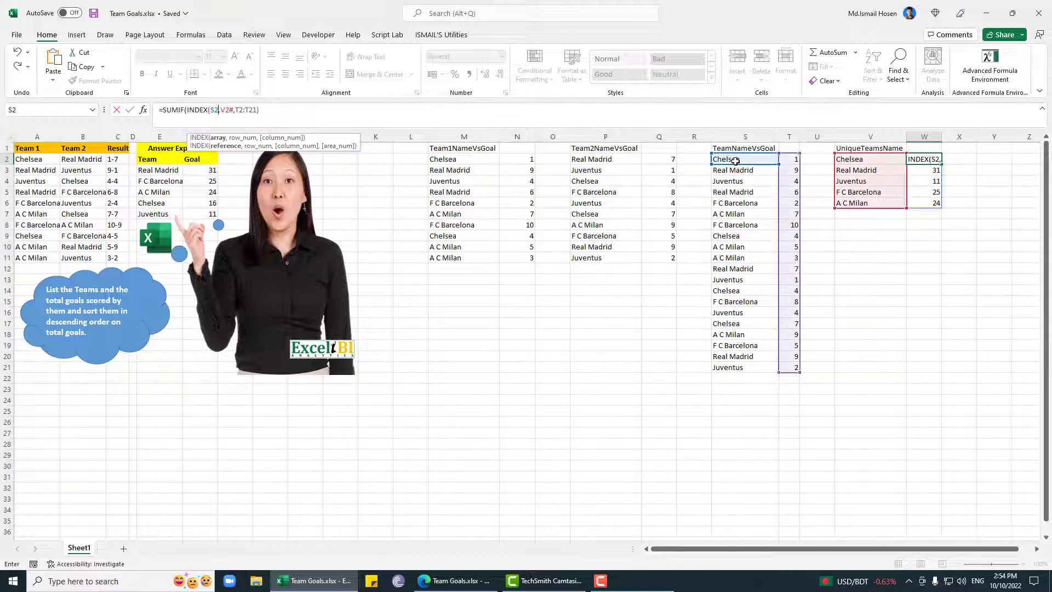
{"action": "type", "text": "#"}
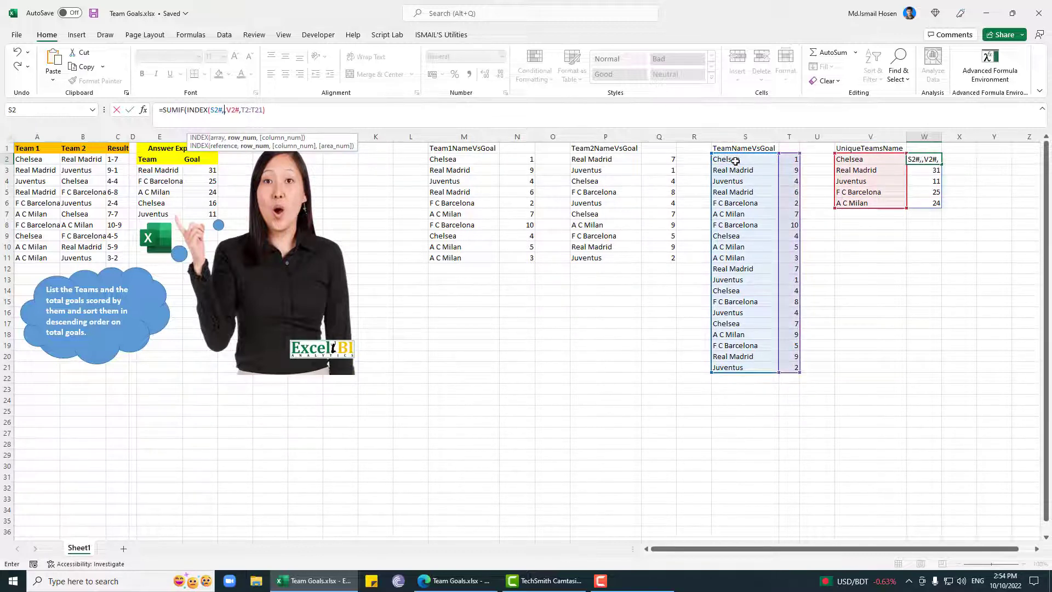
{"action": "type", "text": ",0,1)"}
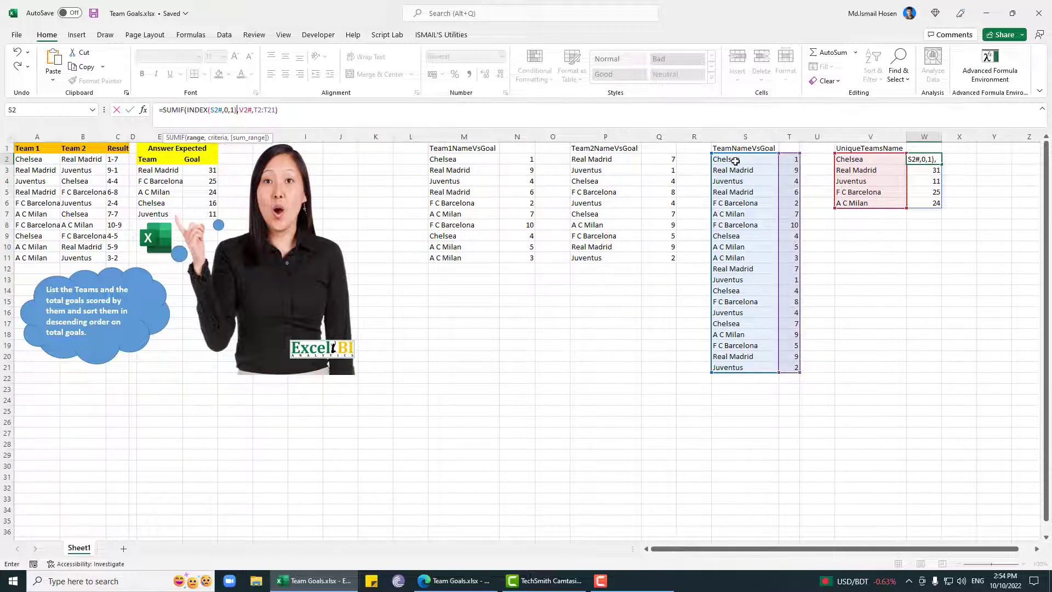
{"action": "key", "text": "Return"}
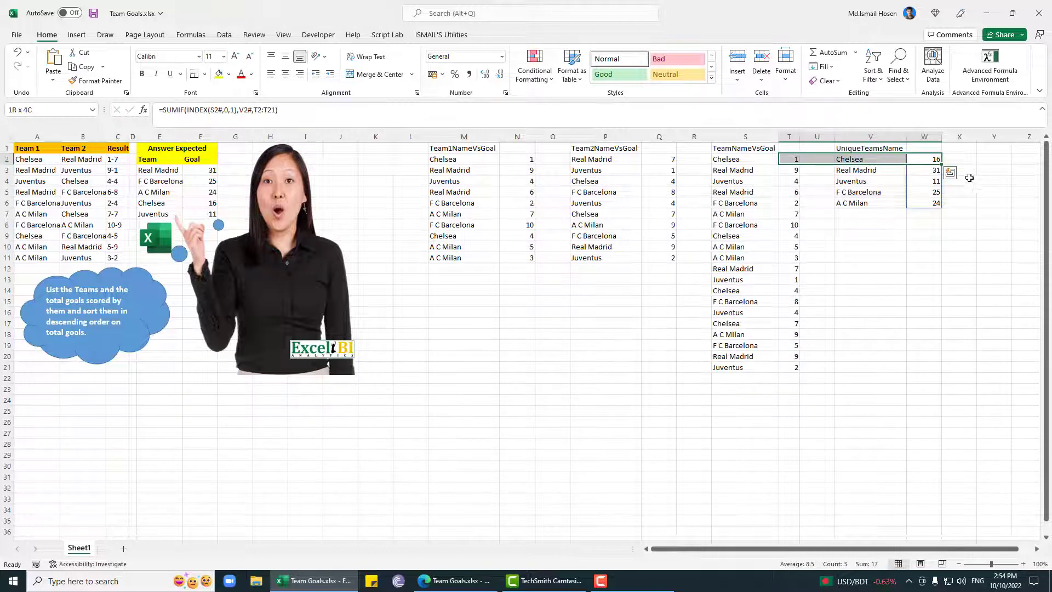
{"action": "left_click", "coordinate": [915, 255]}
Step: Replace the T2:T21 sum range in the W2 SUMIF formula with INDEX(S2#,0,2)
{"action": "left_click", "coordinate": [937, 163]}
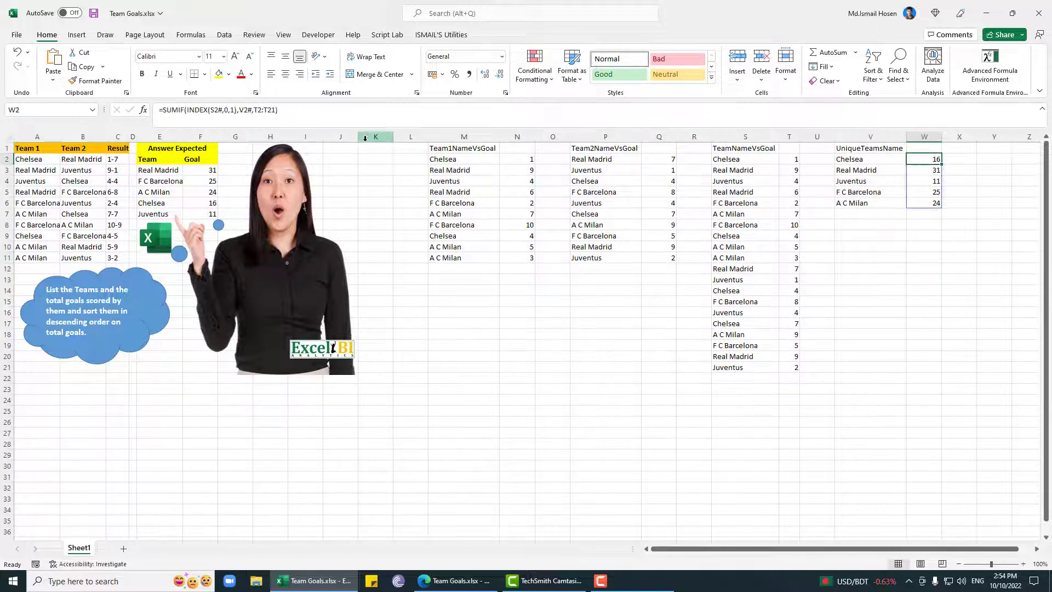
{"action": "left_click", "coordinate": [238, 112]}
{"action": "left_click_drag", "start_coordinate": [238, 112], "coordinate": [189, 112]}
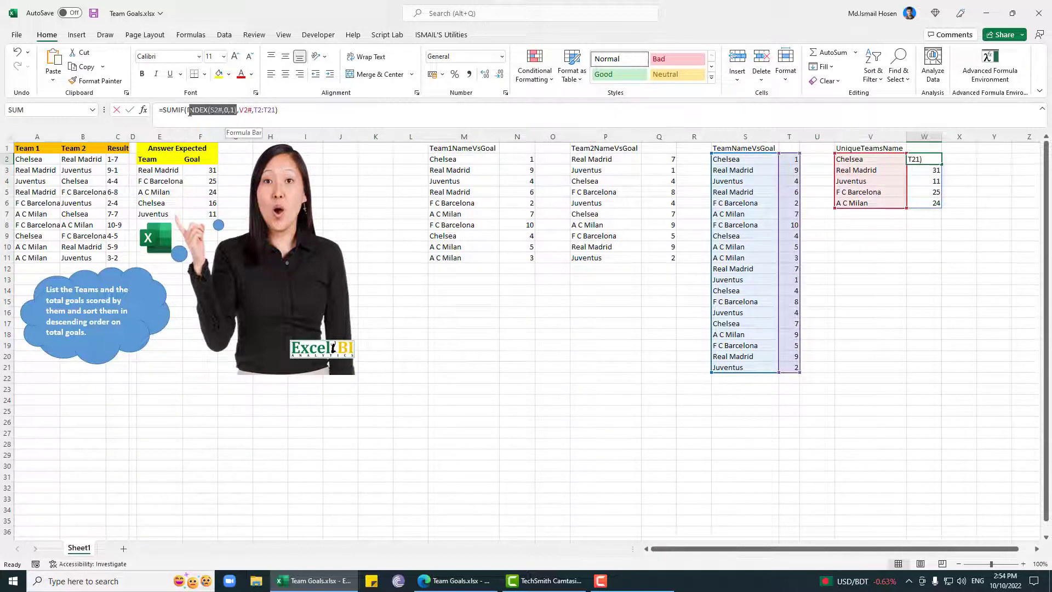
{"action": "double_click", "coordinate": [264, 112]}
{"action": "key", "text": "ctrl+v"}
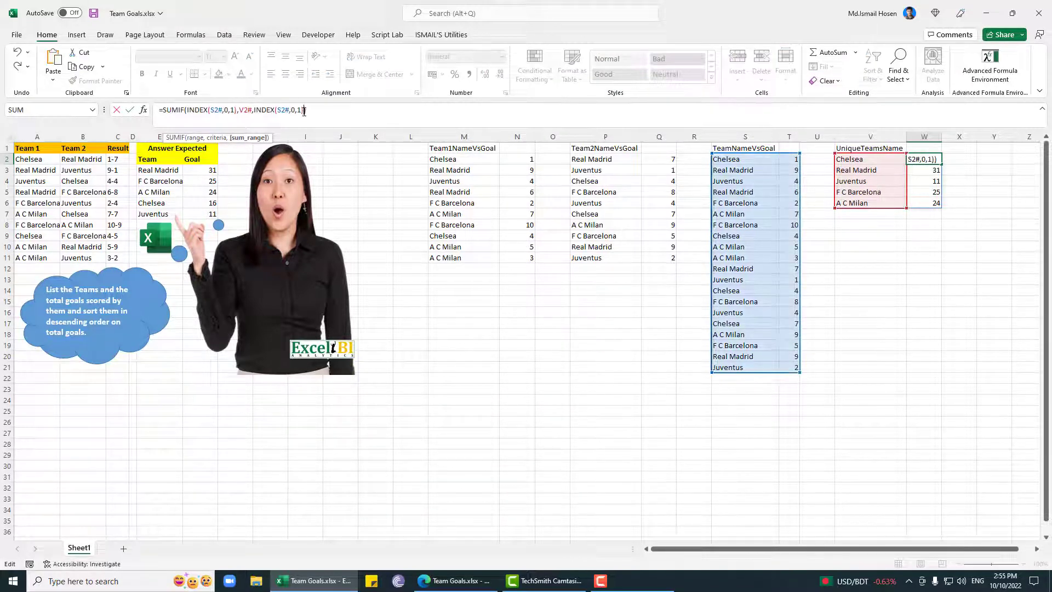
{"action": "left_click", "coordinate": [297, 111]}
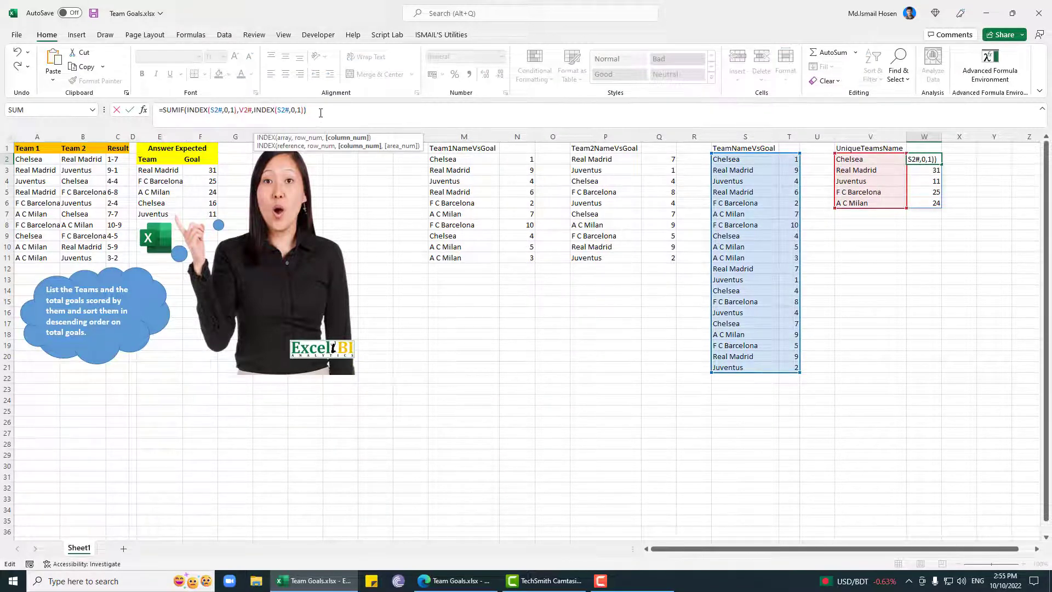
{"action": "key", "text": "Delete"}
{"action": "type", "text": "2"}
{"action": "key", "text": "Return"}
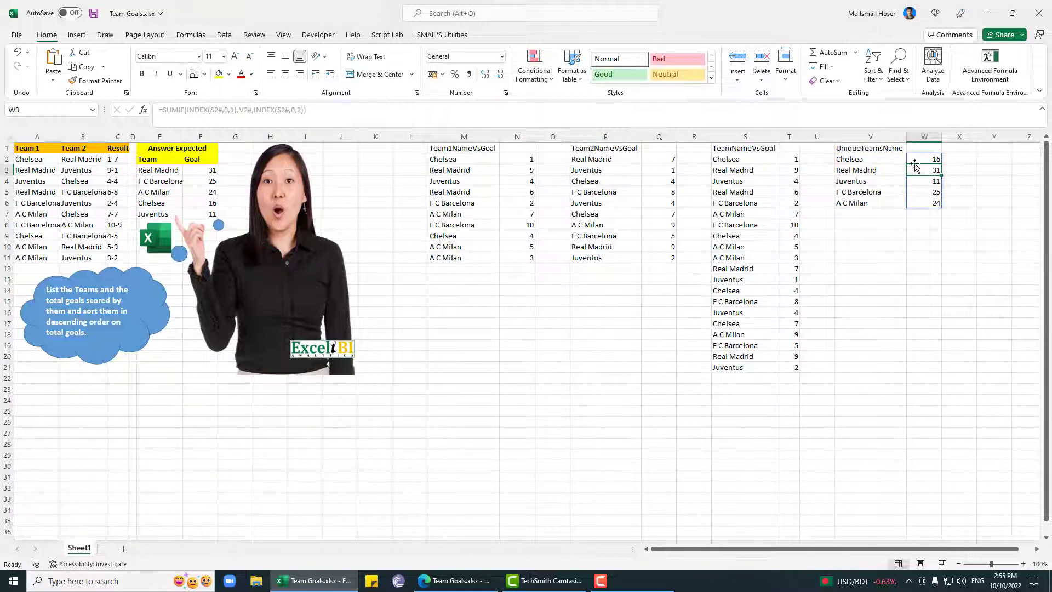
Step: Try to combine names and totals in V2 with =HSTACK(UNIQUE(INDEX(S2#,0,1)),SUMIF(INDEX(S2#,0,1),V2#,INDEX(S2#,0,2)))
{"action": "left_click", "coordinate": [854, 160]}
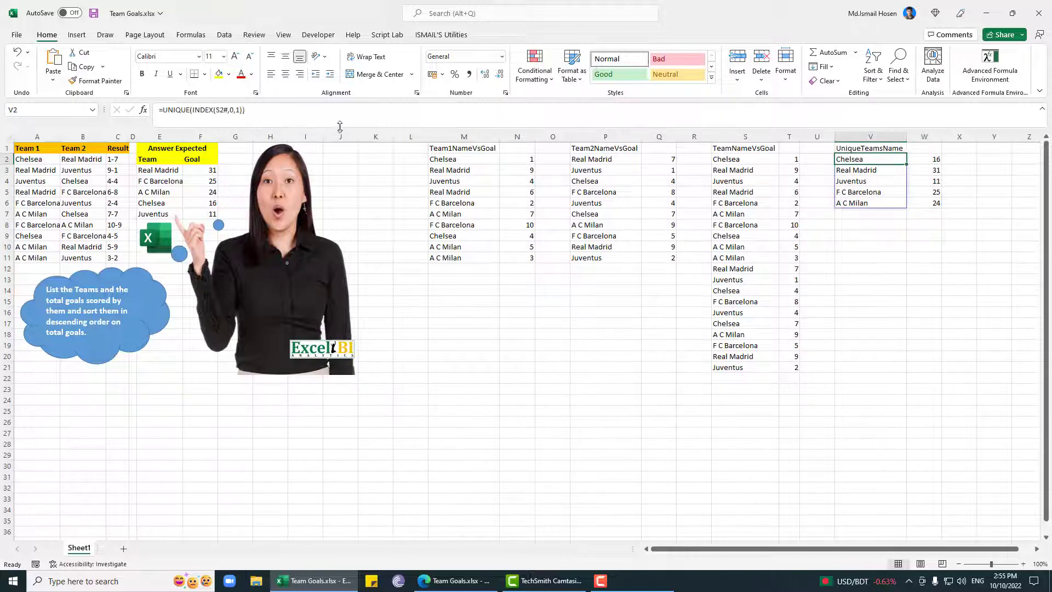
{"action": "left_click", "coordinate": [926, 159]}
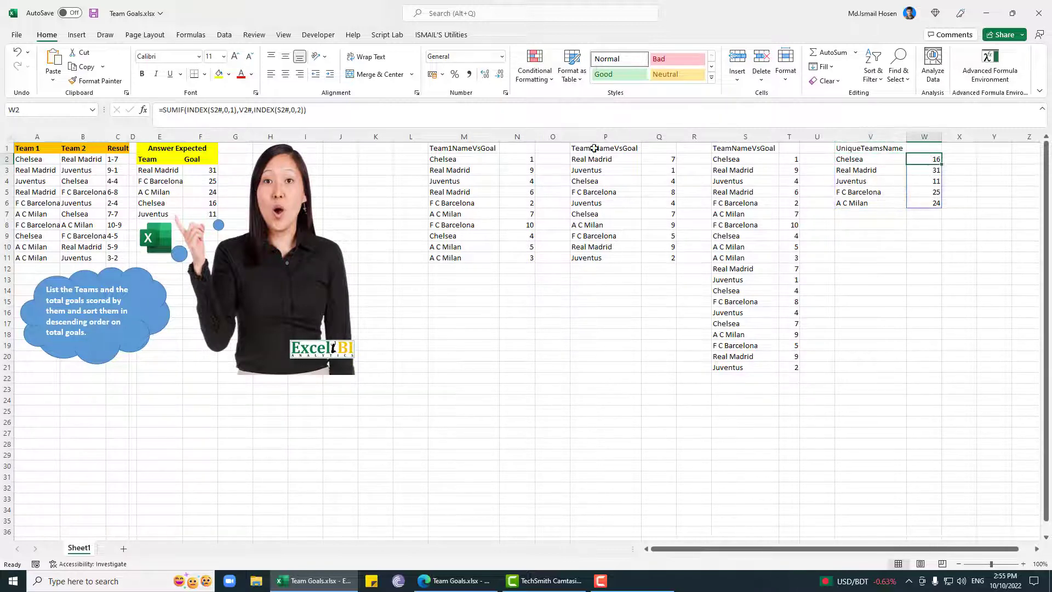
{"action": "left_click_drag", "start_coordinate": [317, 110], "coordinate": [160, 106]}
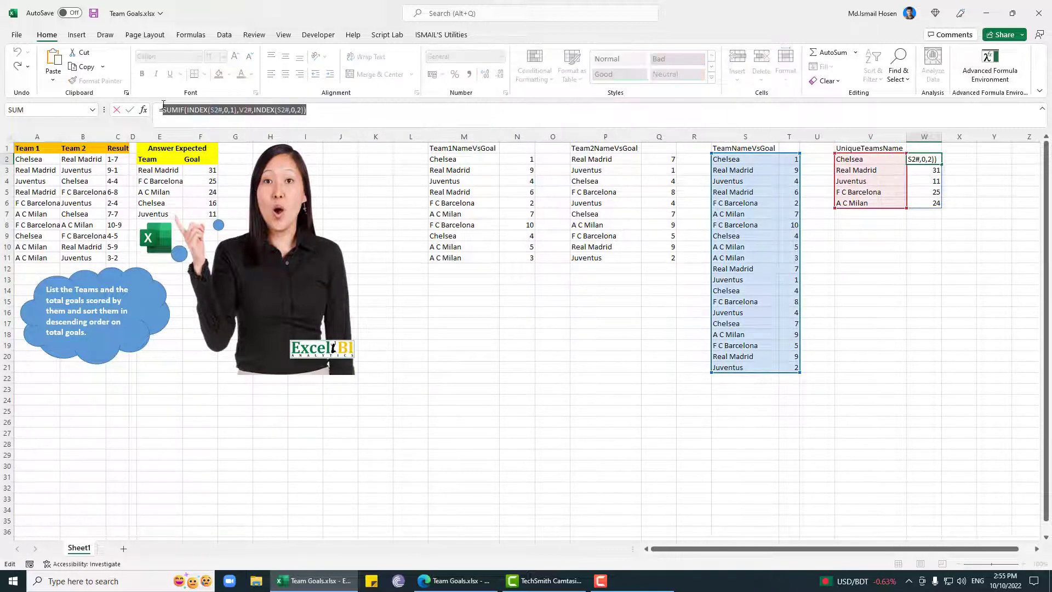
{"action": "key", "text": "Escape"}
{"action": "left_click", "coordinate": [855, 160]}
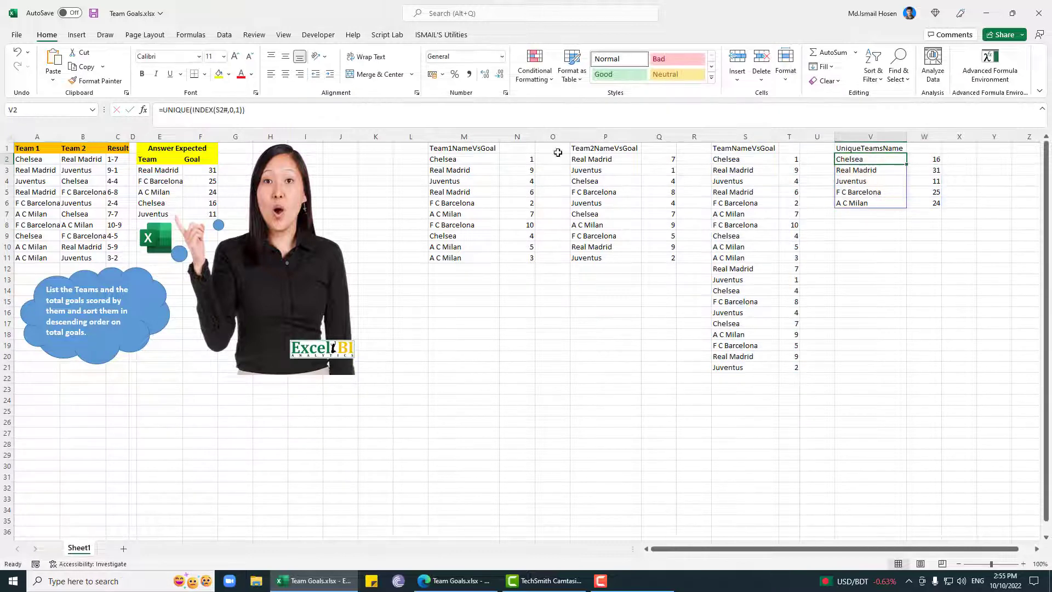
{"action": "left_click", "coordinate": [165, 110]}
{"action": "type", "text": "HSTACK("}
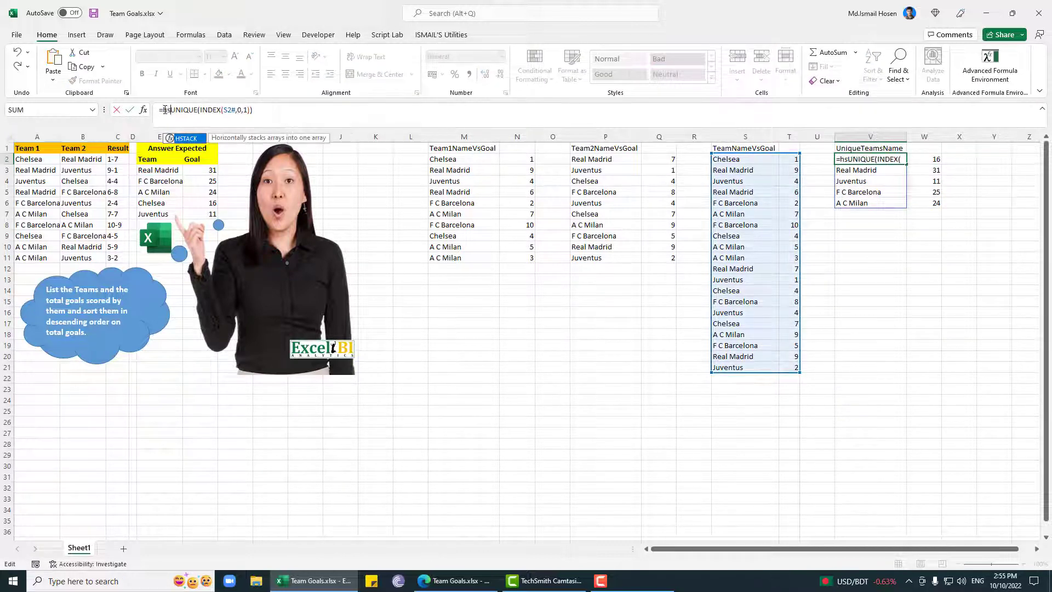
{"action": "key", "text": "End"}
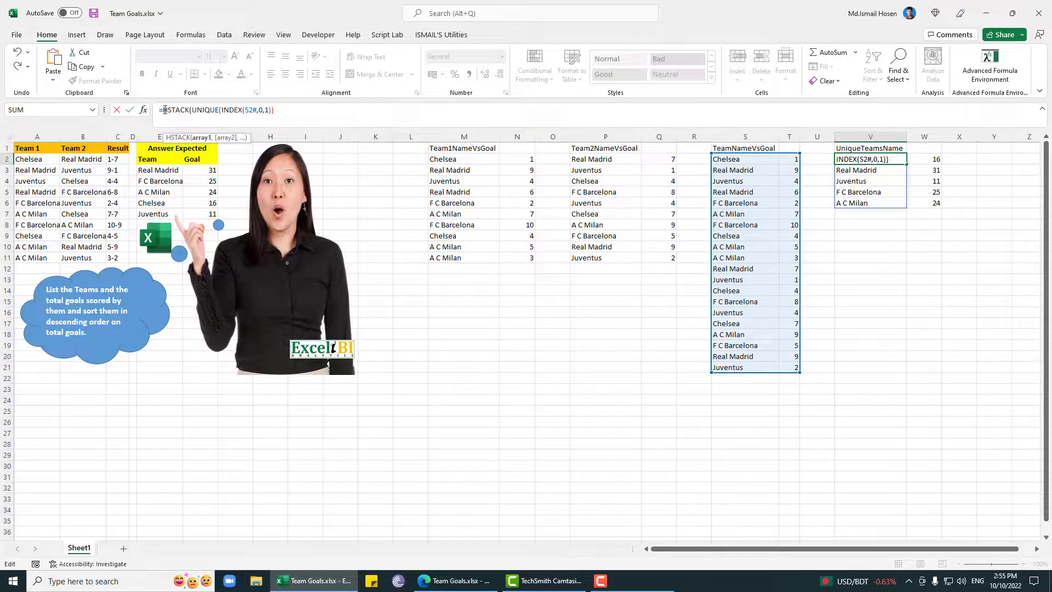
{"action": "type", "text": ",SUMIF(INDEX(S2#,0,1),V2#,INDEX(S2#,0,2))"}
{"action": "type", "text": ")"}
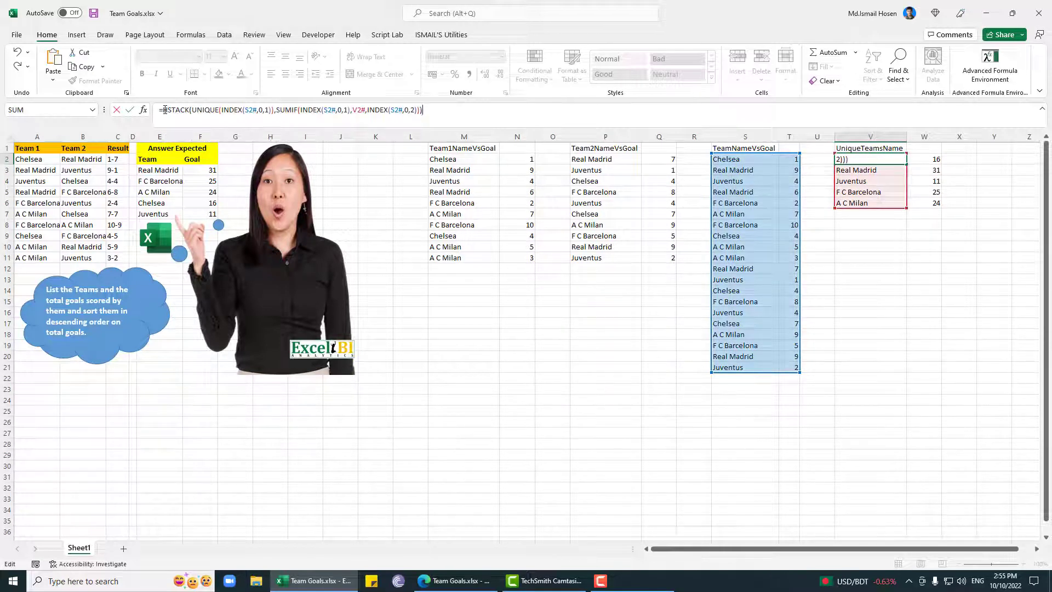
{"action": "key", "text": "Return"}
{"action": "key", "text": "Return"}
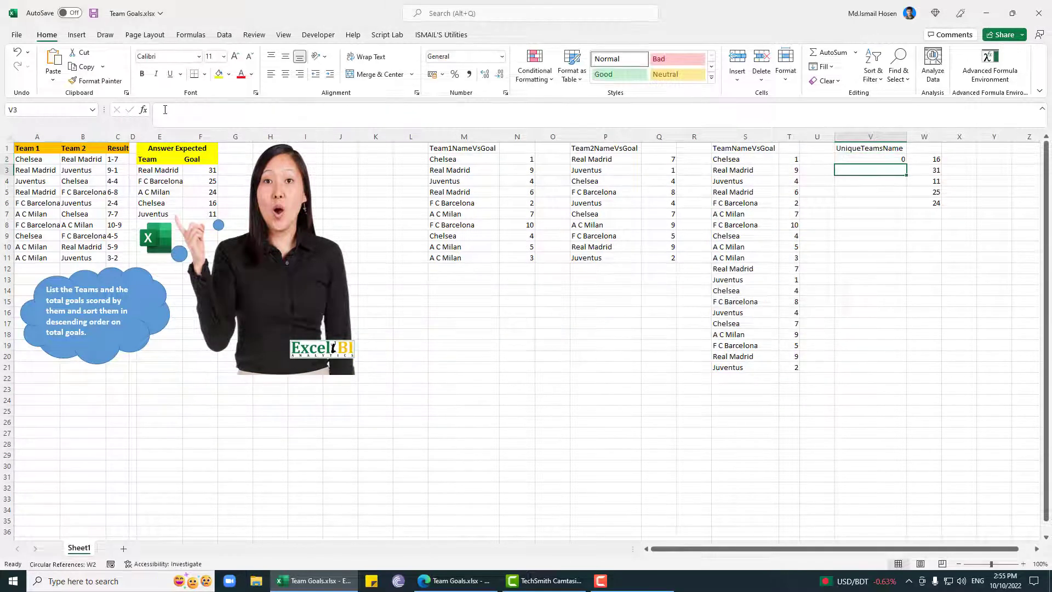
Step: Review the HSTACK formula in V2 and undo it to restore the UNIQUE formula
{"action": "key", "text": "Up"}
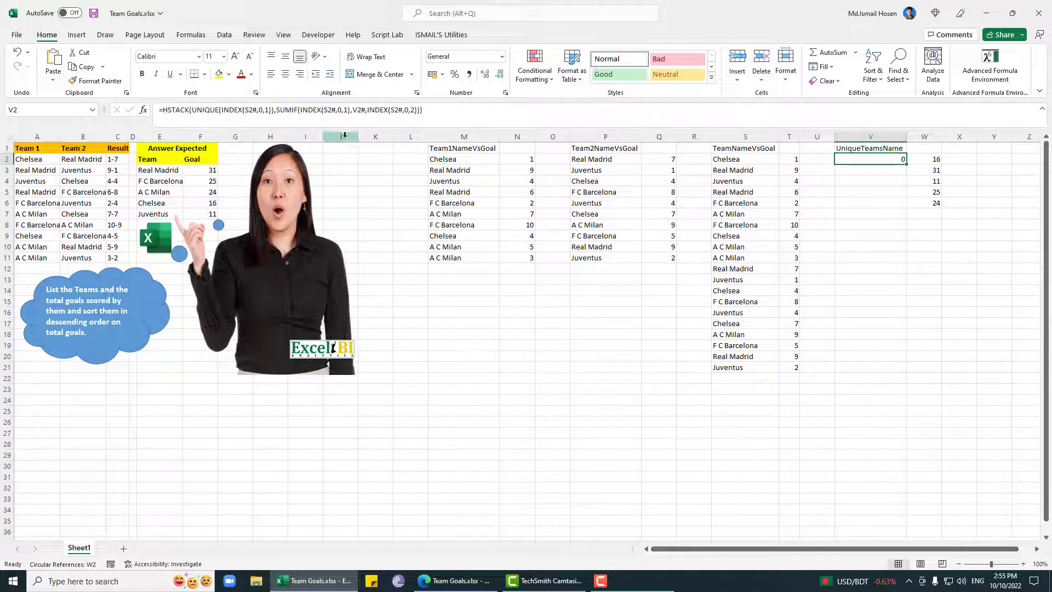
{"action": "left_click", "coordinate": [512, 109]}
{"action": "key", "text": "Return"}
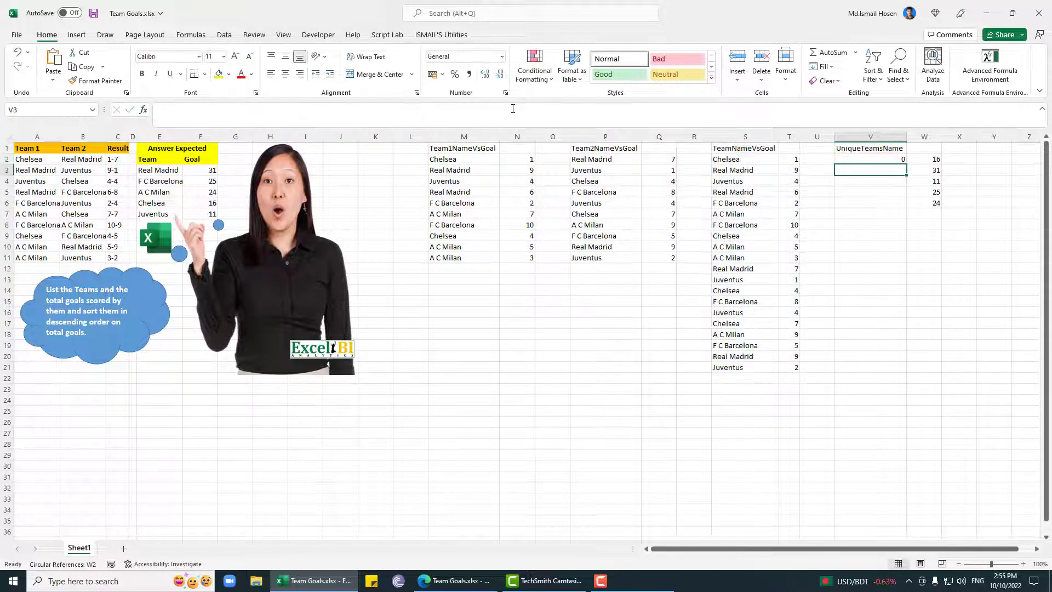
{"action": "key", "text": "Up"}
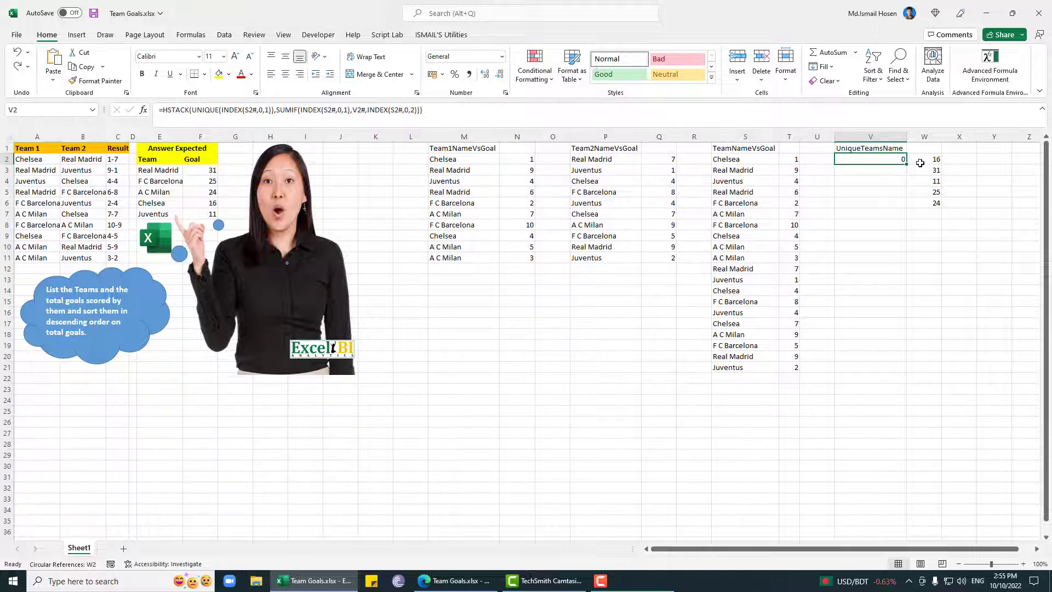
{"action": "key", "text": "ctrl+z"}
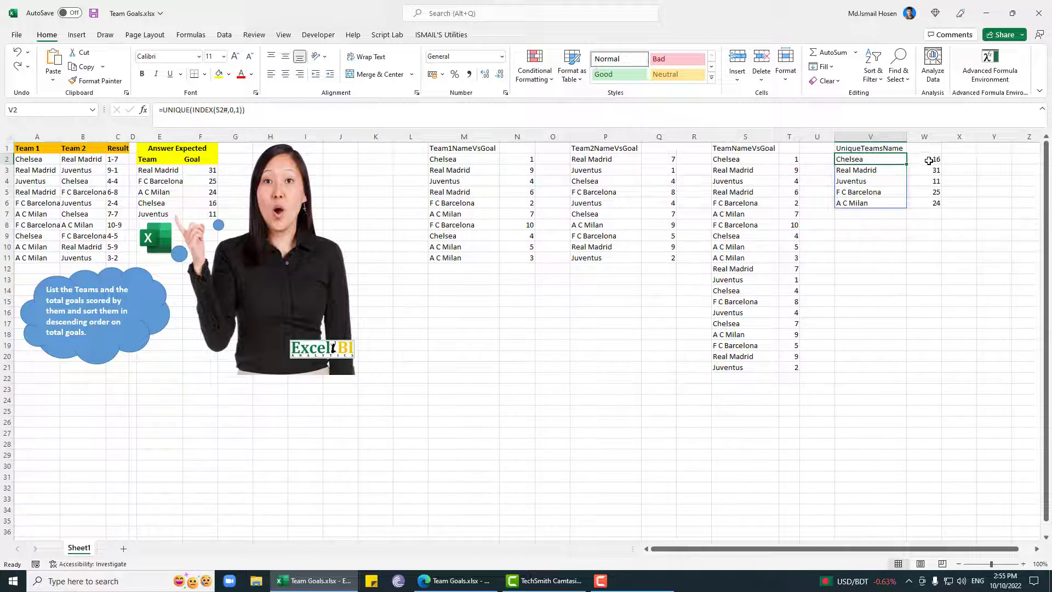
Step: Enter the header TeamsGoal in W1 above the SUMIF totals
{"action": "left_click", "coordinate": [926, 159]}
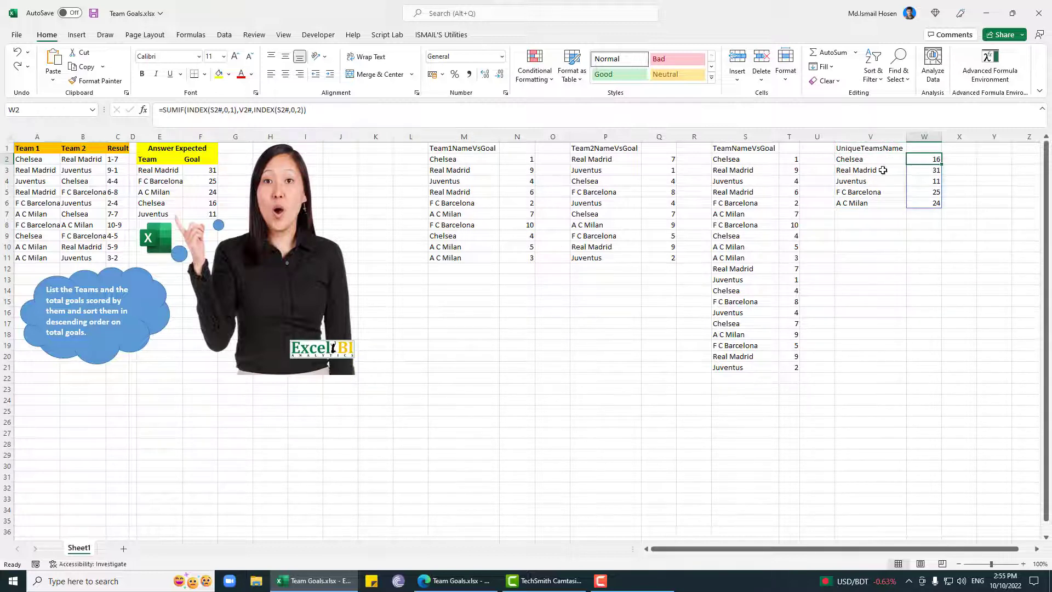
{"action": "left_click", "coordinate": [966, 149]}
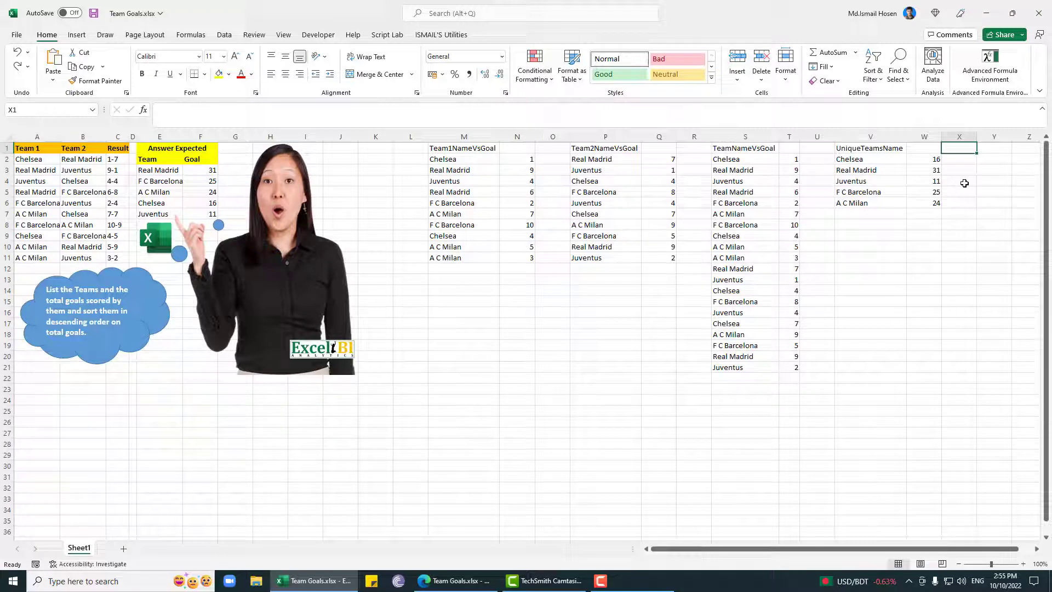
{"action": "key", "text": "Left"}
{"action": "type", "text": "Teams"}
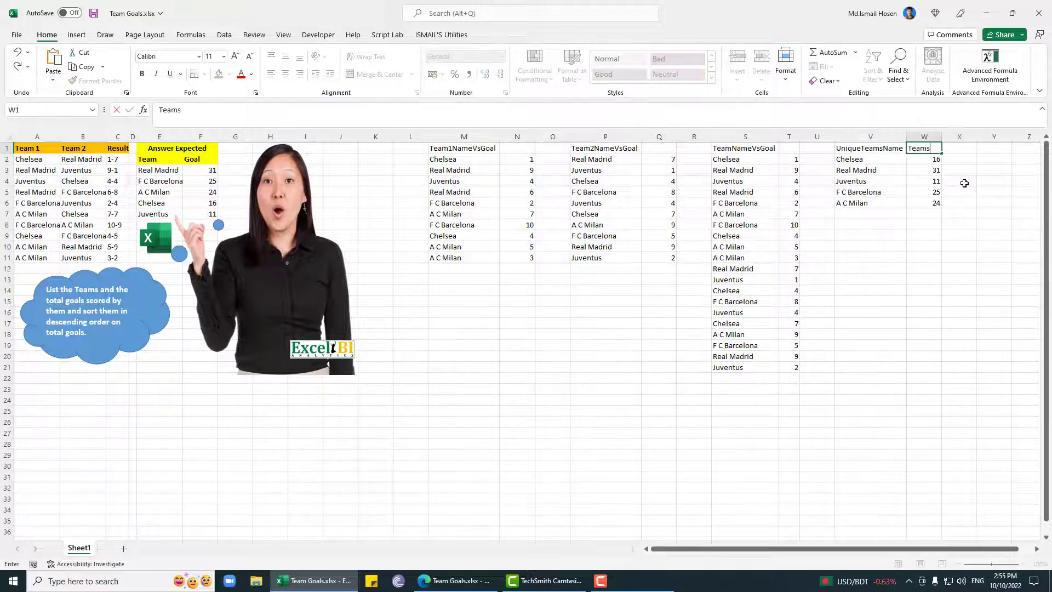
{"action": "type", "text": "Goal"}
{"action": "key", "text": "Right"}
{"action": "key", "text": "Right"}
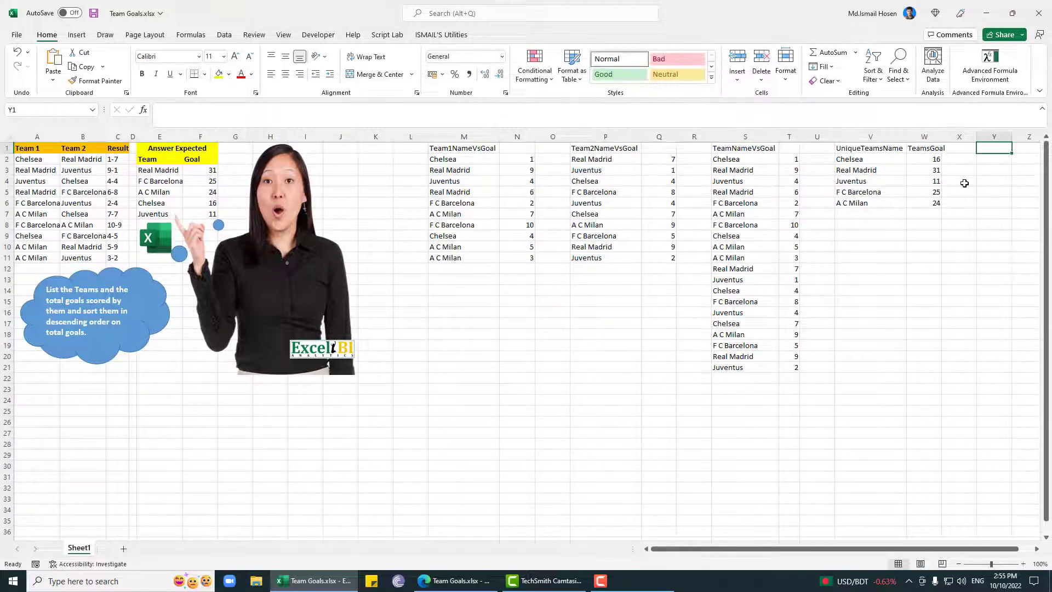
Step: Enter the header TeamNameAndGoal in Y1
{"action": "type", "text": "Tea"}
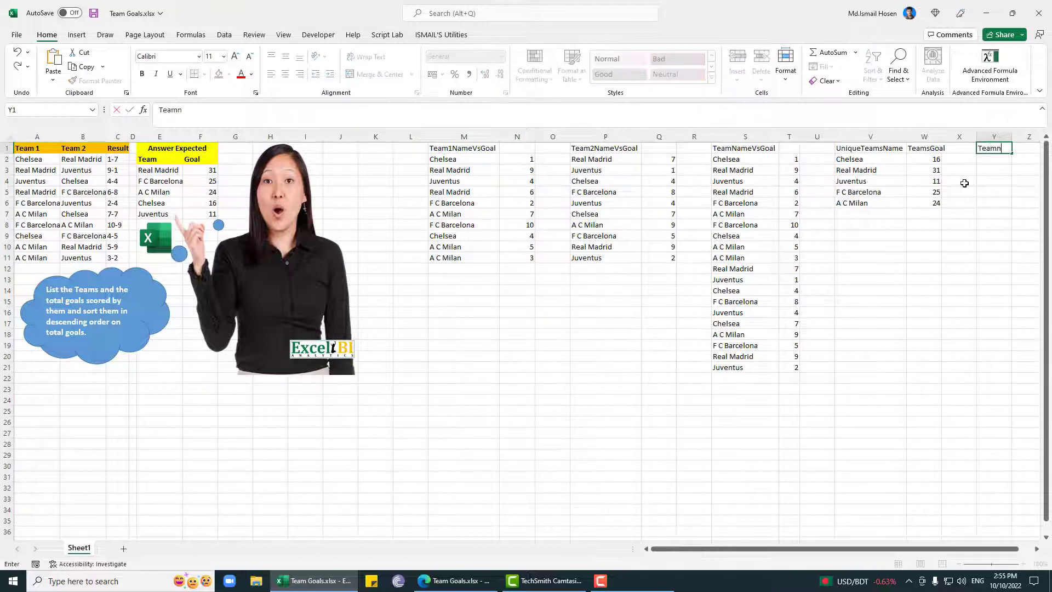
{"action": "type", "text": "mNameAndGoal"}
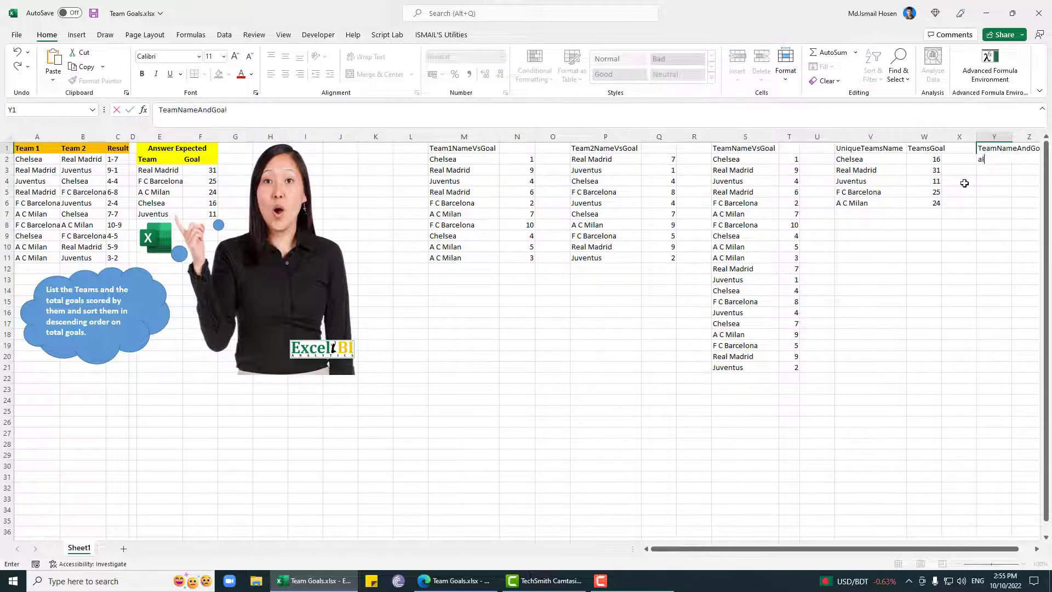
{"action": "key", "text": "Return"}
{"action": "key", "text": "Right"}
{"action": "key", "text": "Right"}
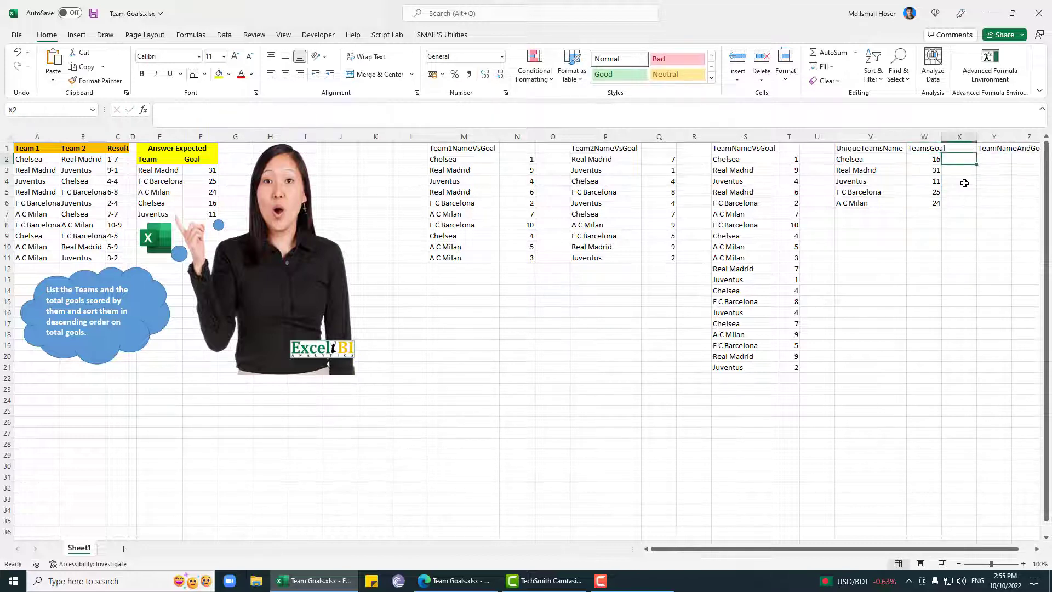
Step: Enter =HSTACK(V2#,W2#) in Y2 to combine the unique team names with their goal totals
{"action": "type", "text": "=h"}
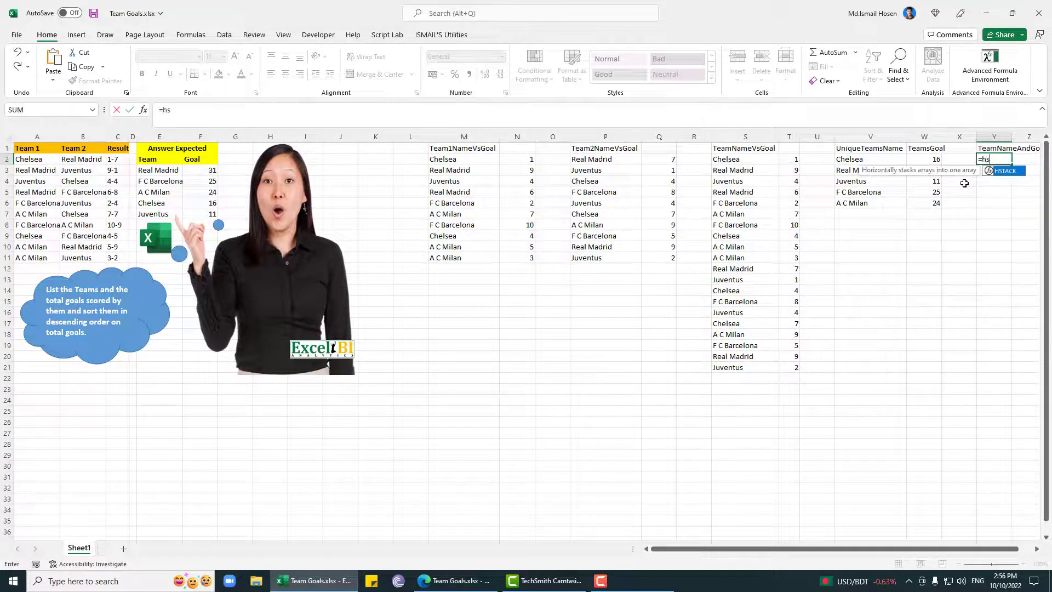
{"action": "type", "text": "s"}
{"action": "key", "text": "Tab"}
{"action": "key", "text": "Left"}
{"action": "key", "text": "Left"}
{"action": "key", "text": "Left"}
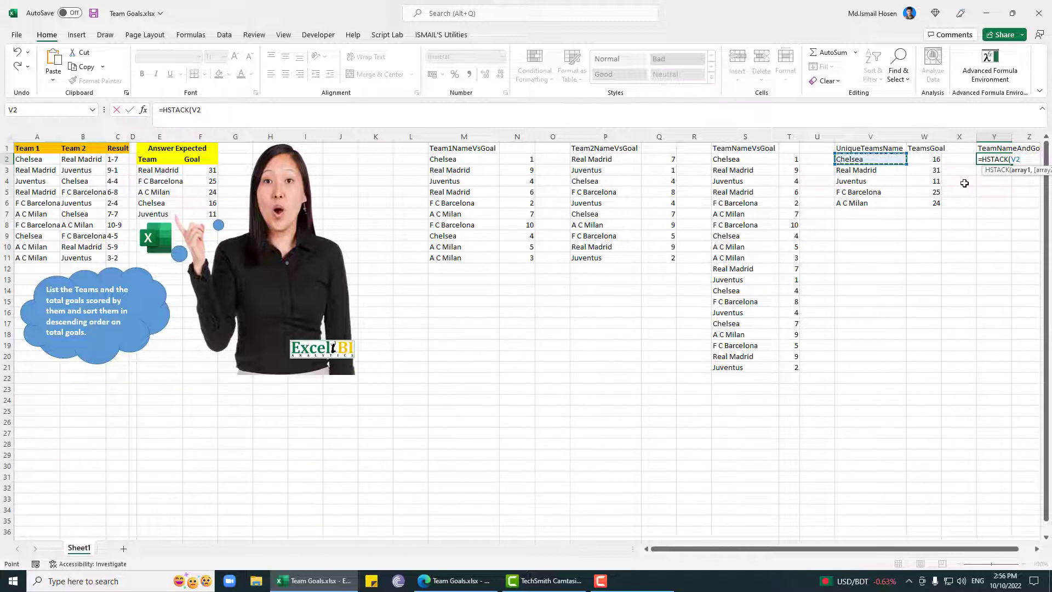
{"action": "type", "text": ","}
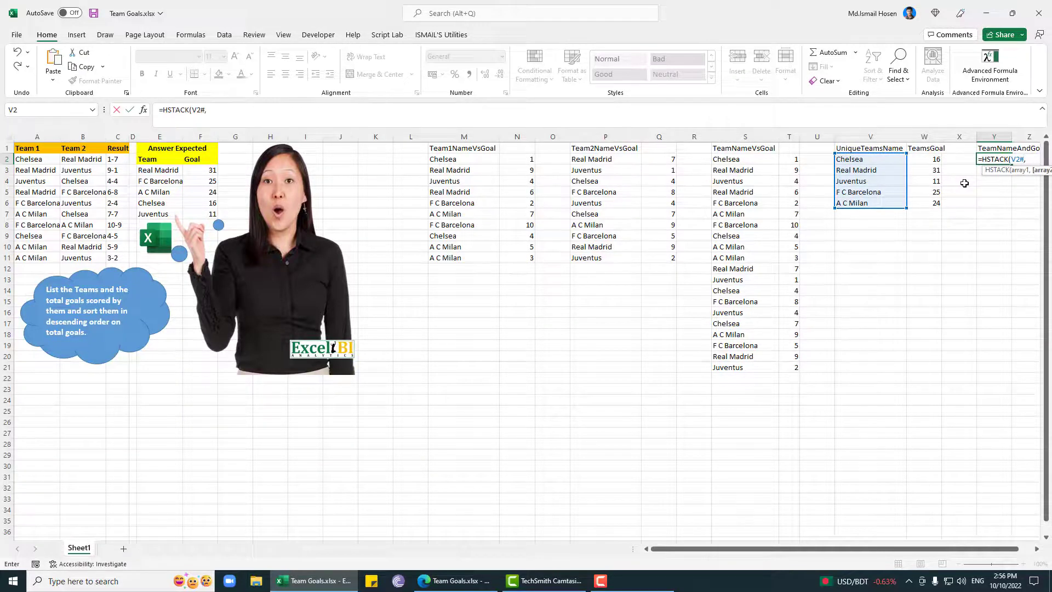
{"action": "key", "text": "Left"}
{"action": "key", "text": "Left"}
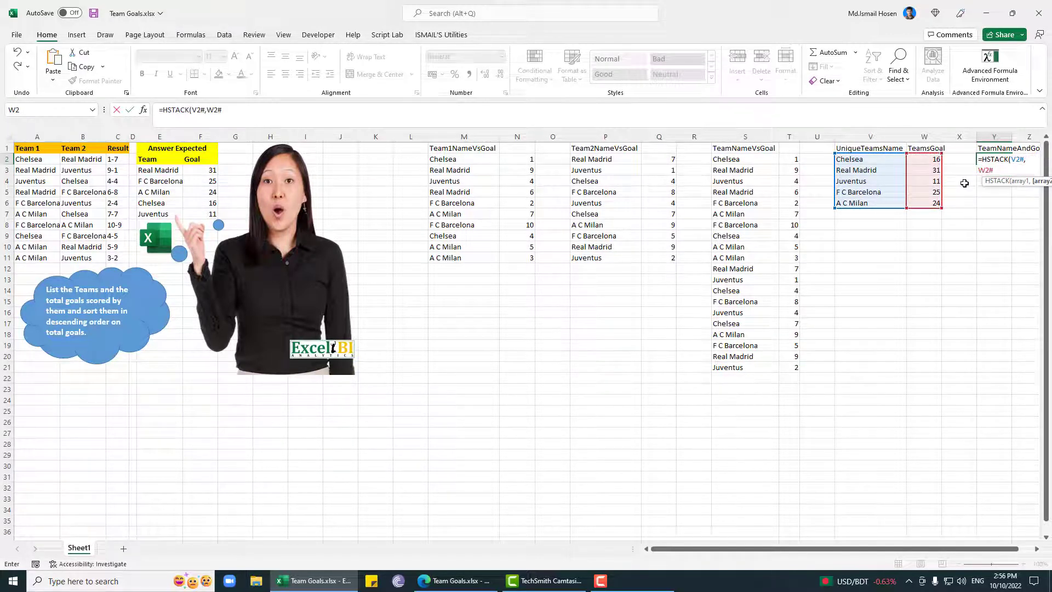
{"action": "type", "text": ")"}
{"action": "key", "text": "Return"}
{"action": "key", "text": "Up"}
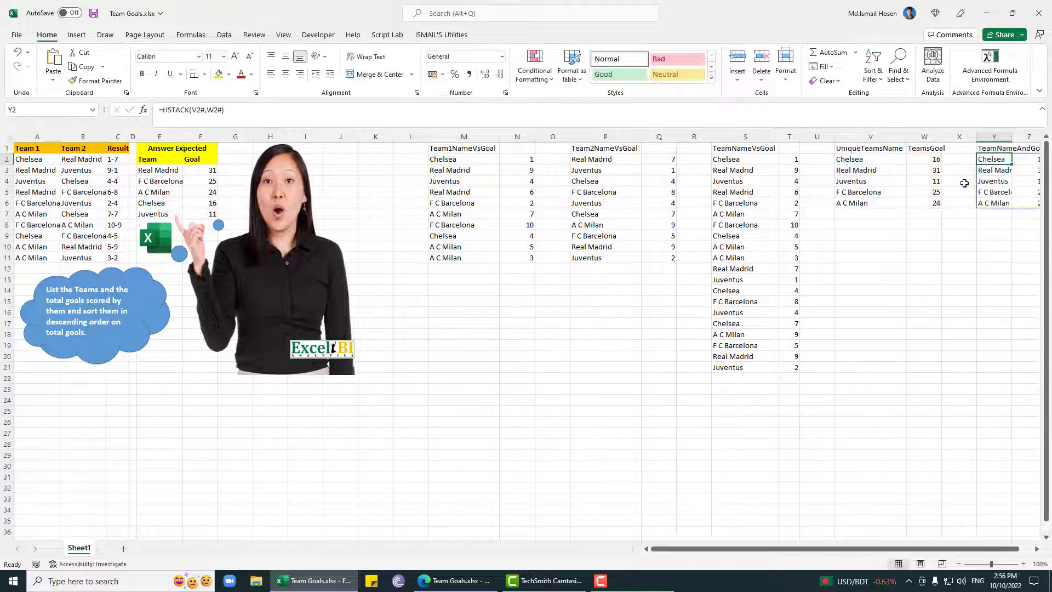
Step: Wrap the HSTACK formula in Y2 in SORT with sort index 2, giving =SORT(HSTACK(V2#,W2#),2)
{"action": "key", "text": "Right"}
{"action": "key", "text": "Right"}
{"action": "key", "text": "Right"}
{"action": "key", "text": "Right"}
{"action": "key", "text": "Right"}
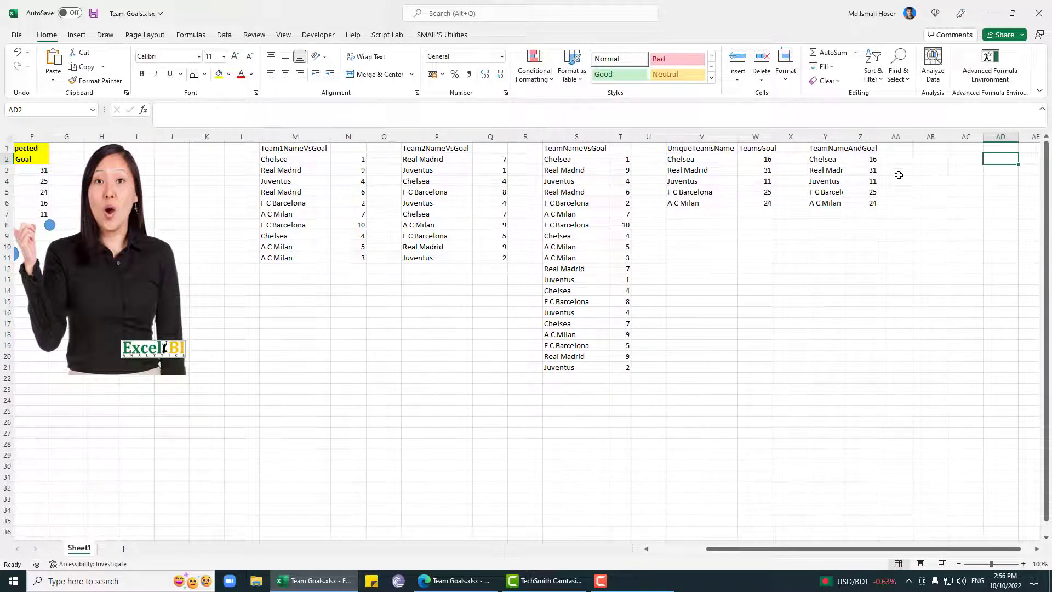
{"action": "left_click", "coordinate": [823, 158]}
{"action": "left_click", "coordinate": [163, 109]}
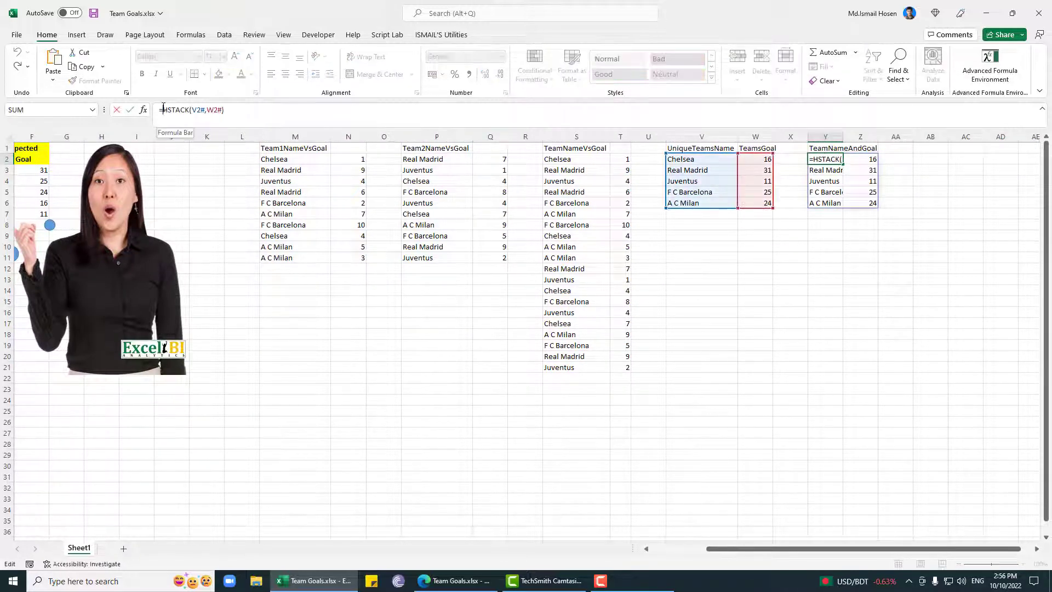
{"action": "type", "text": "SORT("}
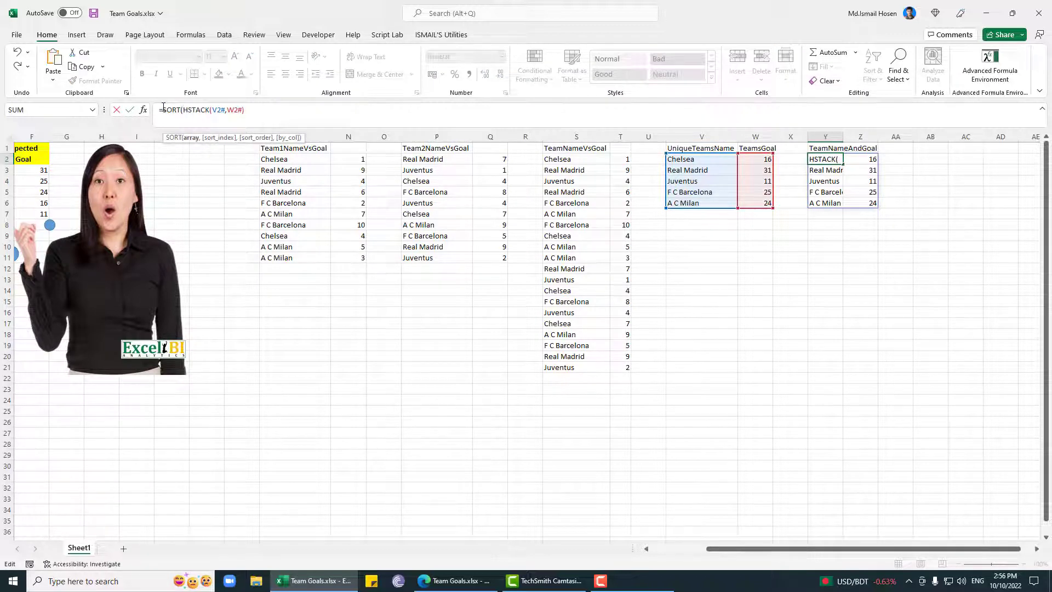
{"action": "key", "text": "End"}
{"action": "type", "text": ",2"}
{"action": "key", "text": "Return"}
{"action": "key", "text": "Up"}
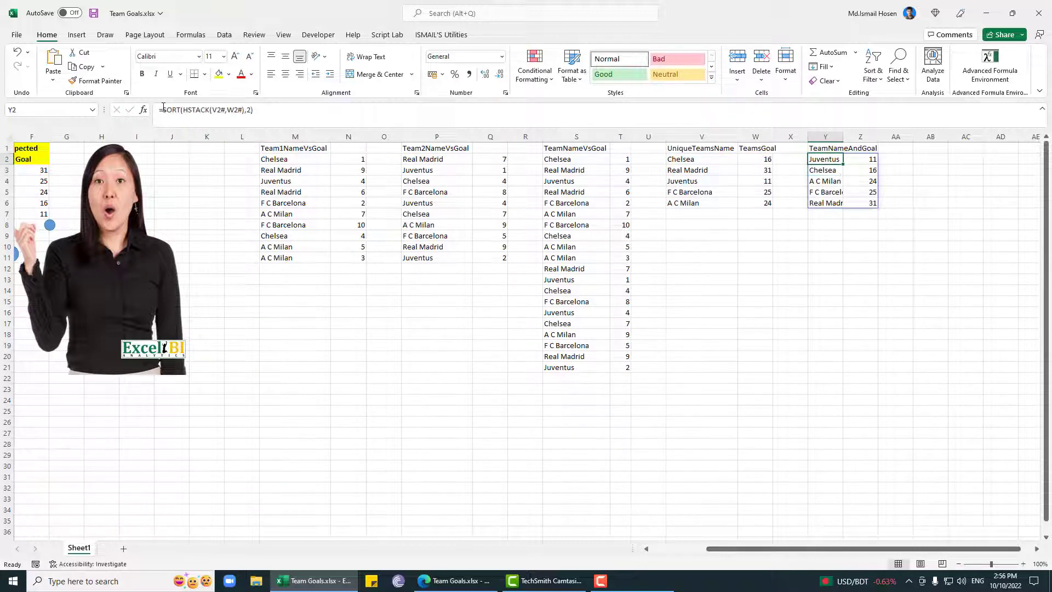
Step: Add the descending sort order -1 to the SORT formula in Y2, giving =SORT(HSTACK(V2#,W2#),2,-1)
{"action": "left_click", "coordinate": [331, 126]}
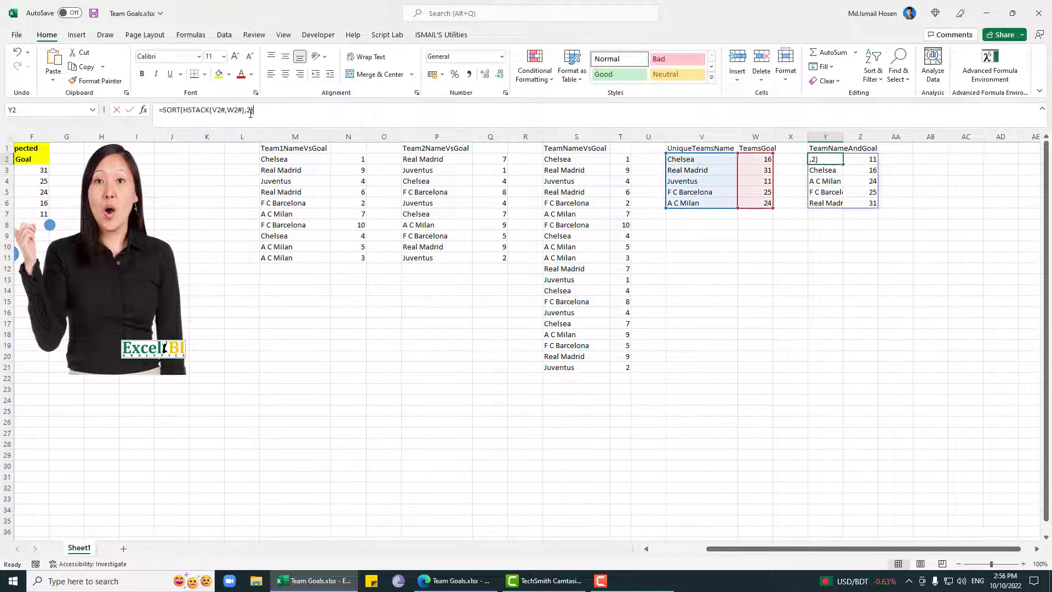
{"action": "key", "text": "Left"}
{"action": "type", "text": ","}
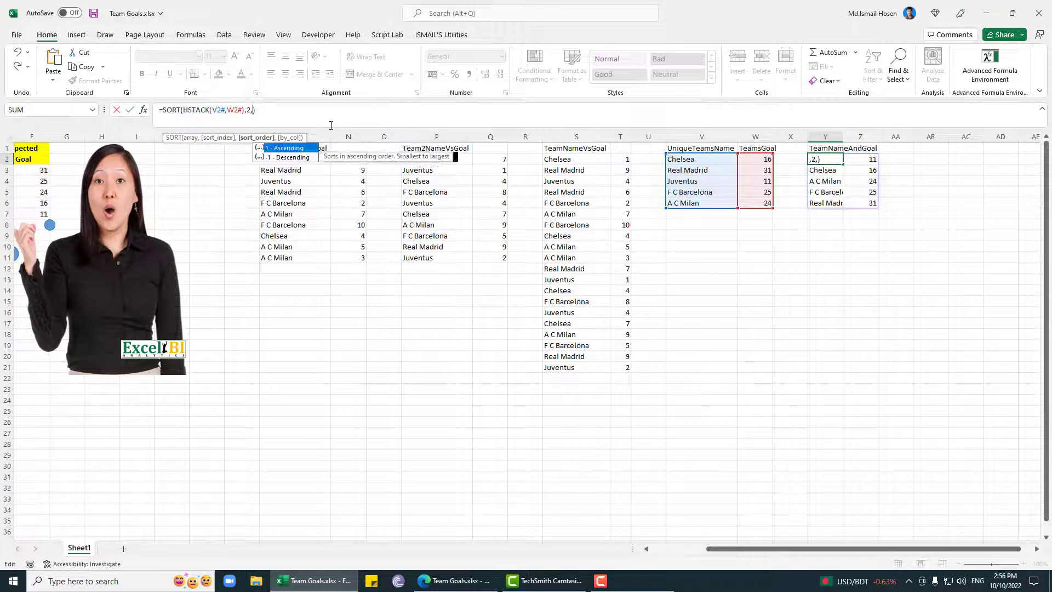
{"action": "key", "text": "Return"}
{"action": "key", "text": "Up"}
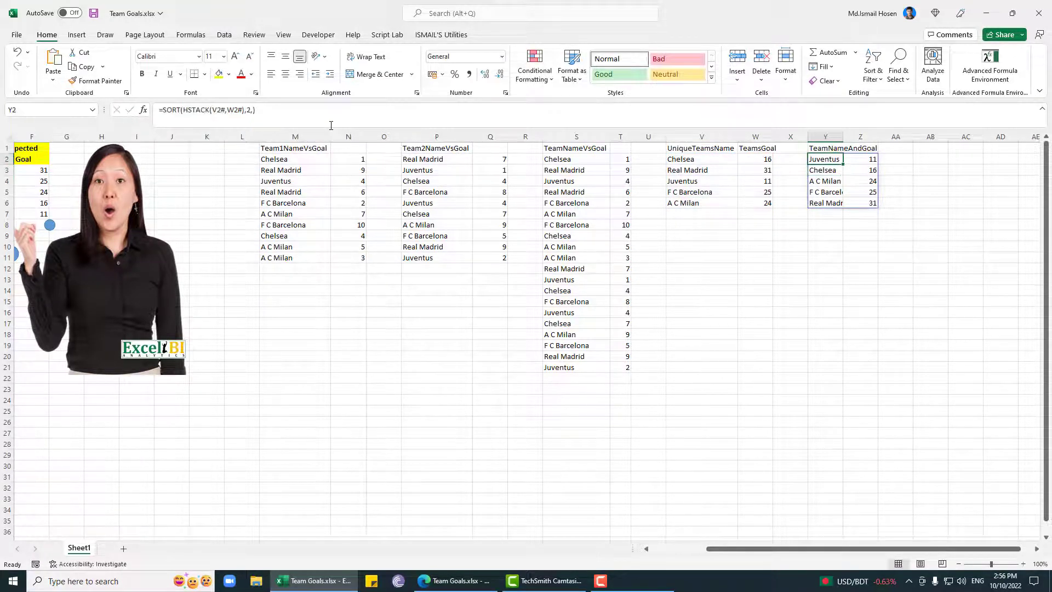
{"action": "left_click", "coordinate": [252, 111]}
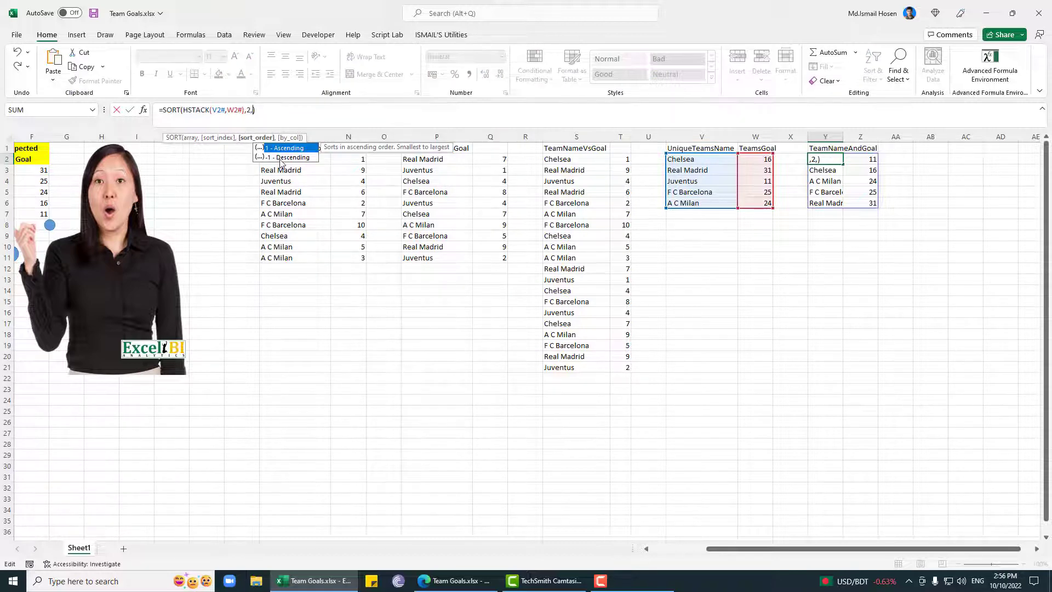
{"action": "double_click", "coordinate": [280, 159]}
{"action": "key", "text": "Return"}
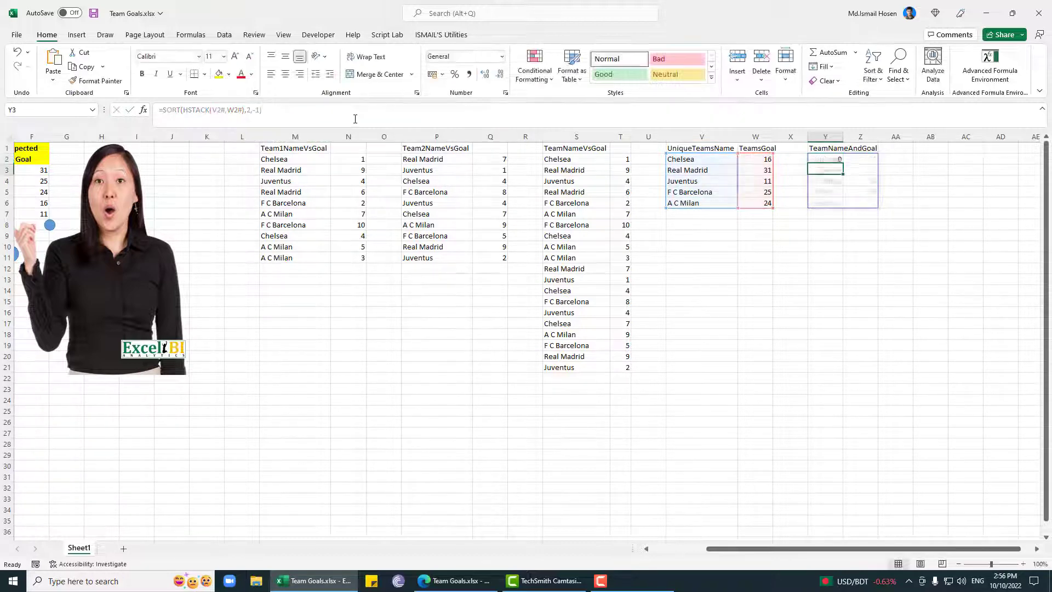
{"action": "key", "text": "Up"}
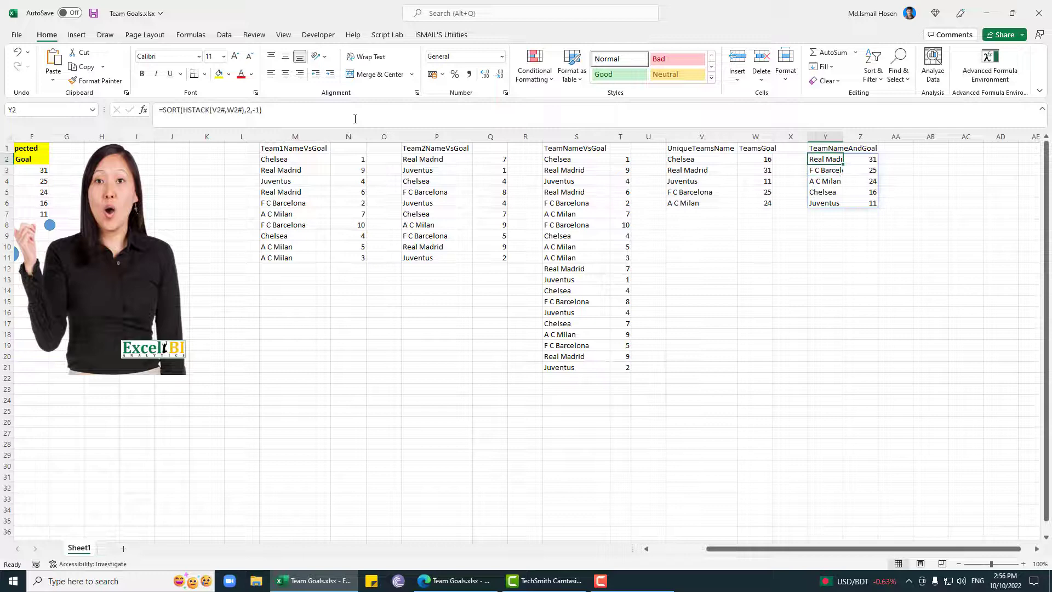
Step: Autofit the widths of columns Y and Z to the sorted team names and goals
{"action": "double_click", "coordinate": [843, 136]}
{"action": "double_click", "coordinate": [915, 136]}
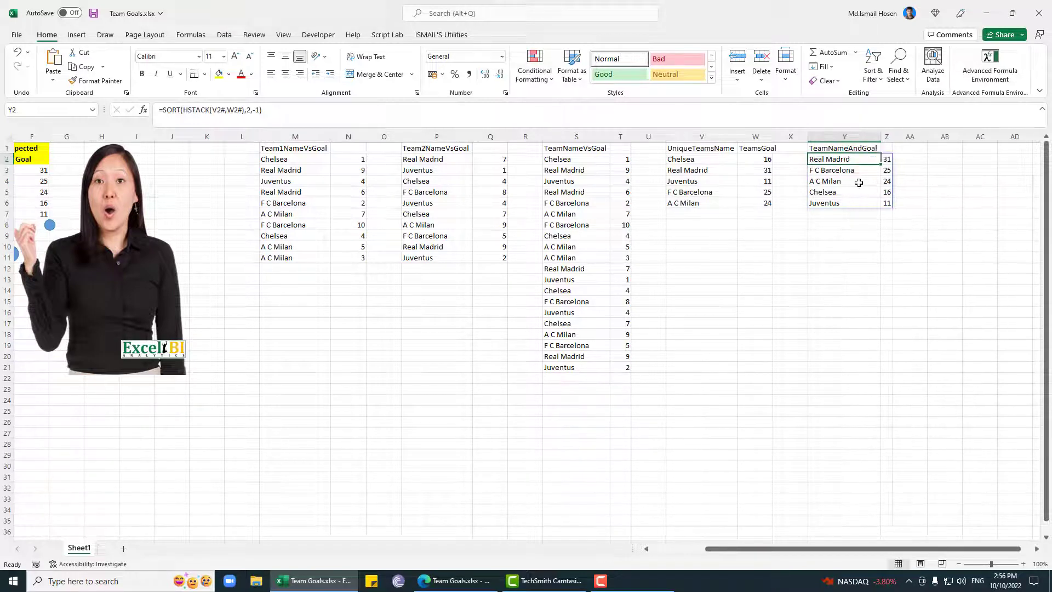
{"action": "left_click", "coordinate": [905, 158]}
{"action": "left_click", "coordinate": [851, 161]}
{"action": "left_click", "coordinate": [911, 160]}
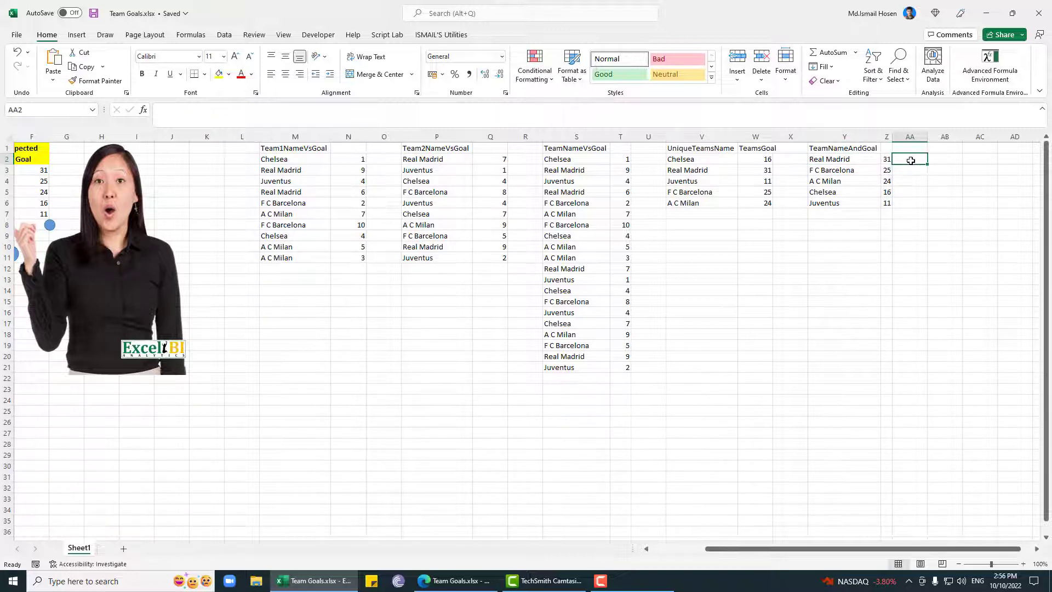
{"action": "left_click", "coordinate": [848, 158]}
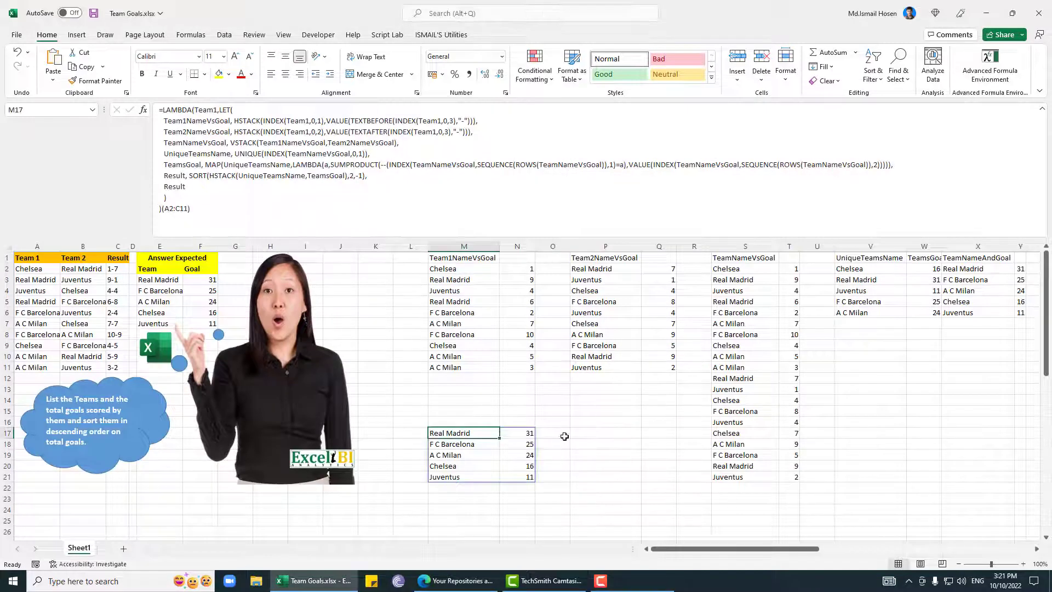
Step: Copy the LAMBDA part of the formula in M17 without its trailing (A2:C11) argument and leave the cell unchanged
{"action": "left_click", "coordinate": [181, 210]}
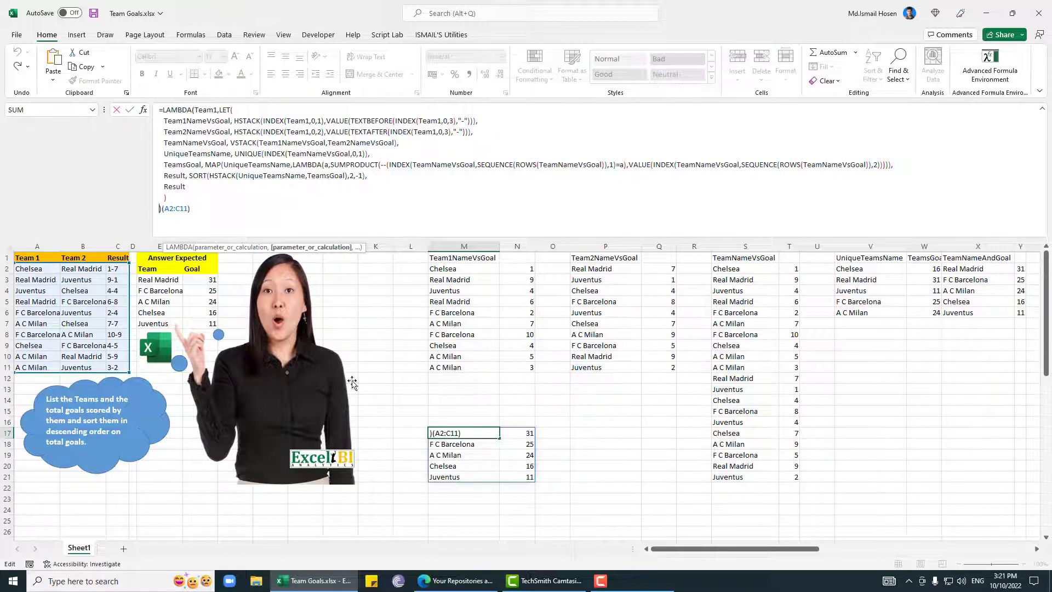
{"action": "left_click", "coordinate": [174, 209]}
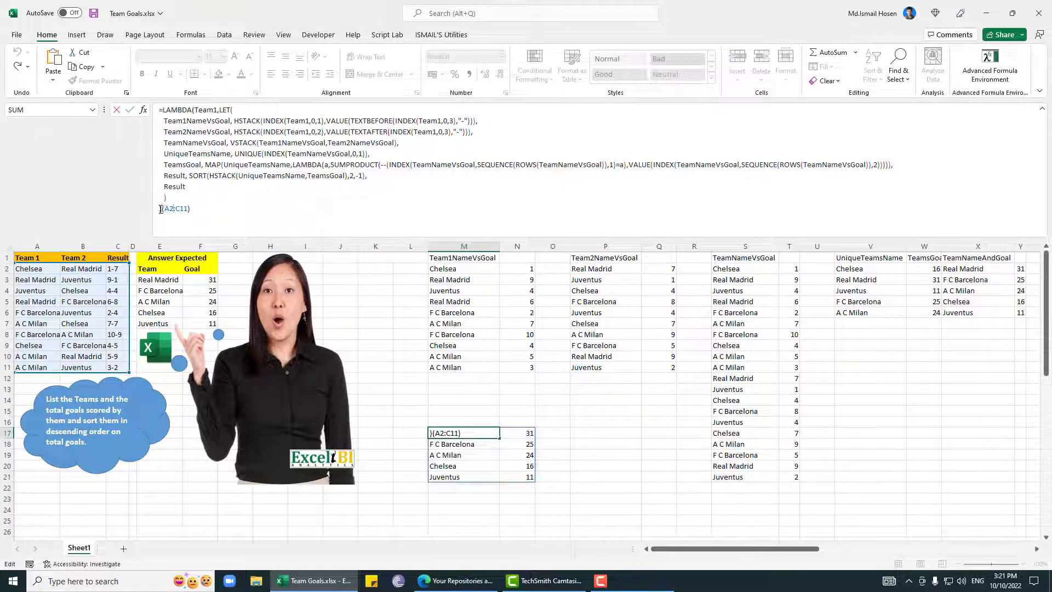
{"action": "left_click_drag", "start_coordinate": [163, 199], "coordinate": [158, 108]}
{"action": "key", "text": "ctrl+c"}
{"action": "key", "text": "Escape"}
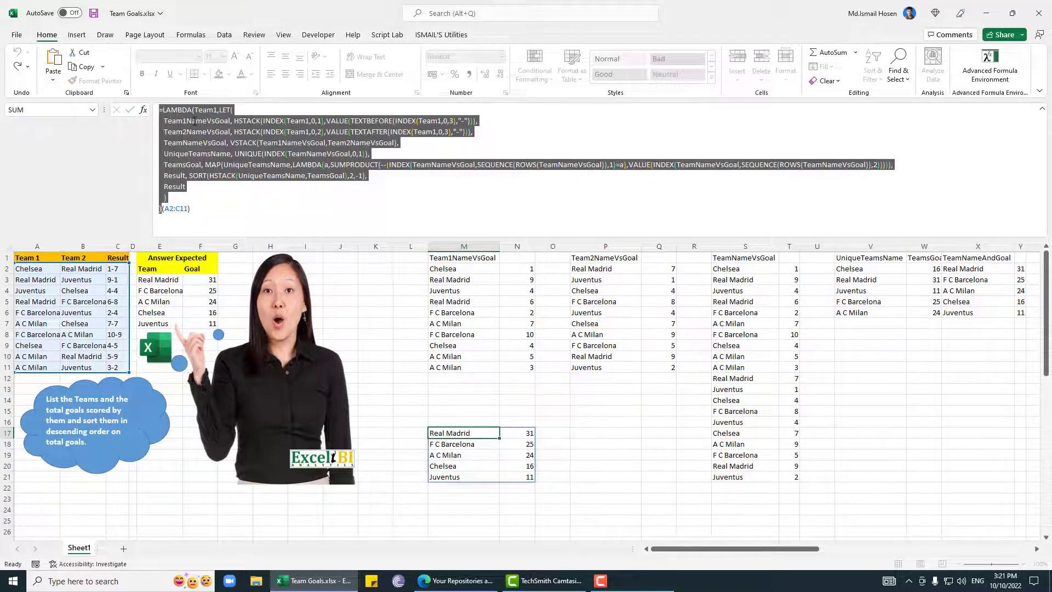
Step: Define a workbook-scoped name TEAMGOAL that refers to the copied LAMBDA formula, and close the Name Manager
{"action": "key", "text": "ctrl+F3"}
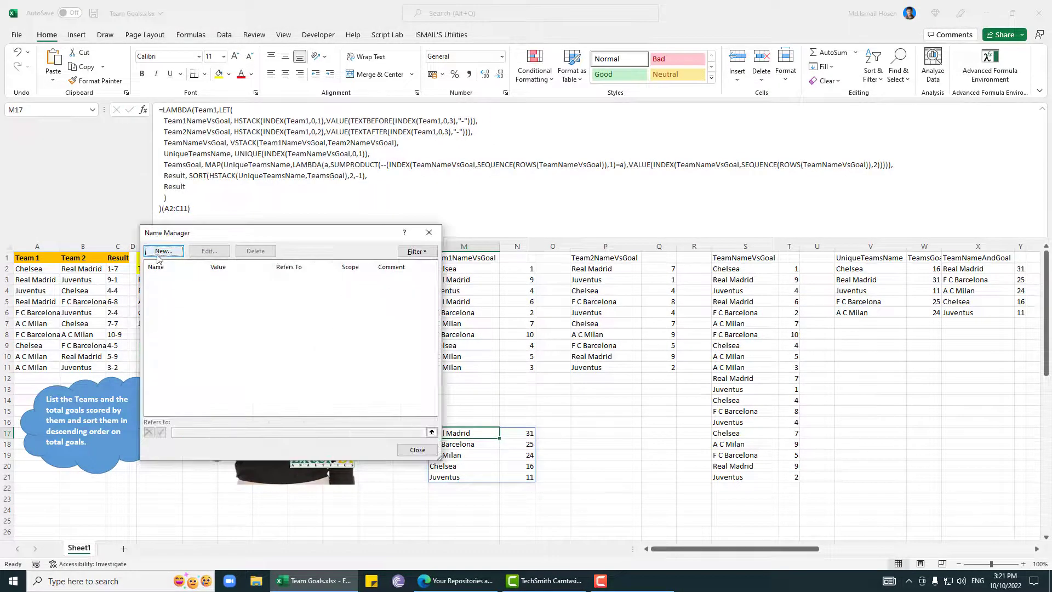
{"action": "left_click", "coordinate": [180, 254]}
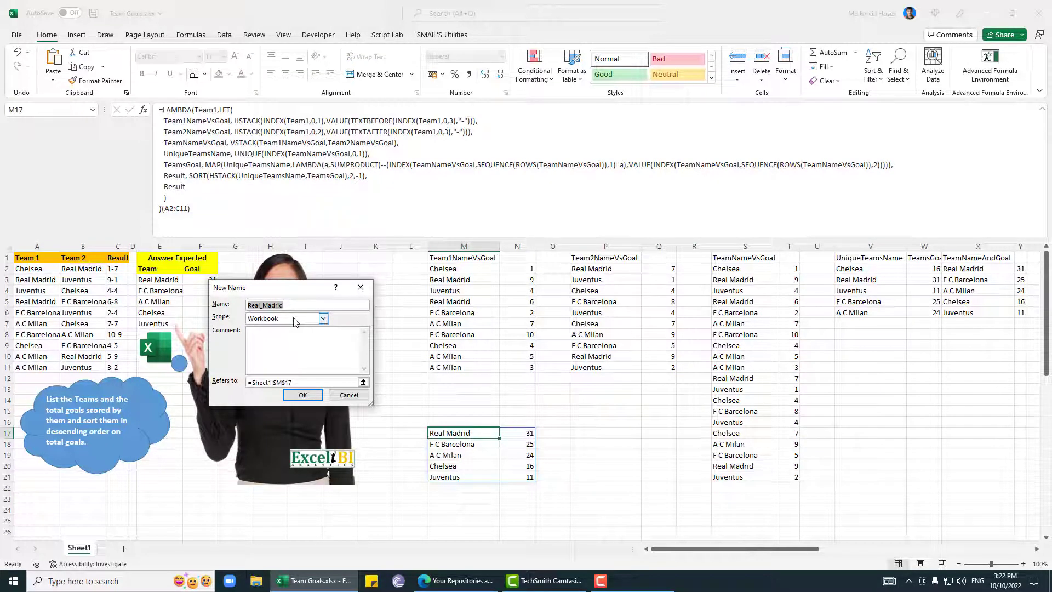
{"action": "type", "text": "TEAMGOAL"}
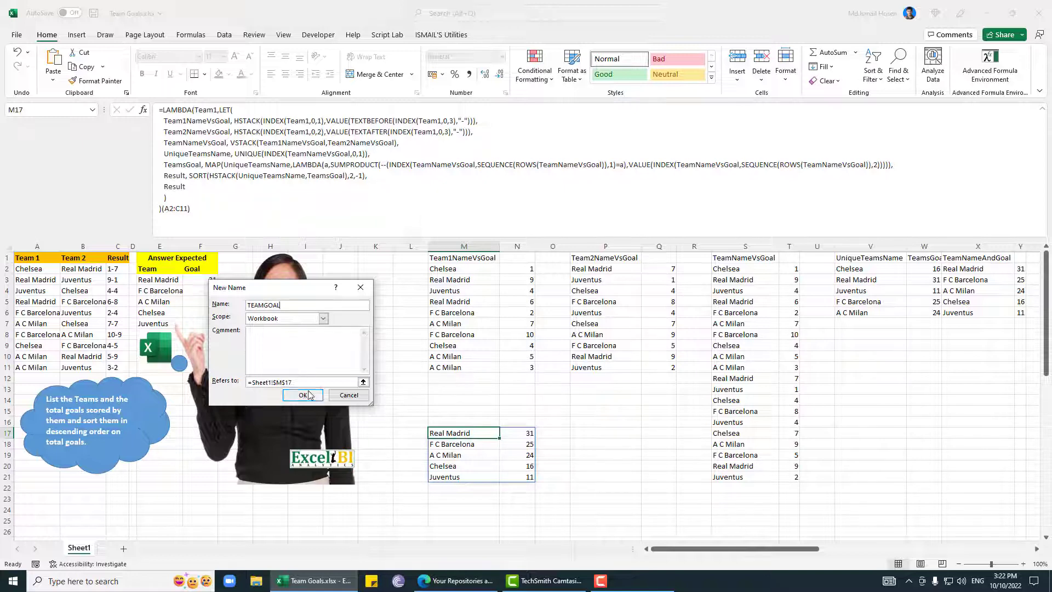
{"action": "left_click_drag", "start_coordinate": [318, 382], "coordinate": [143, 381]}
{"action": "key", "text": "ctrl+v"}
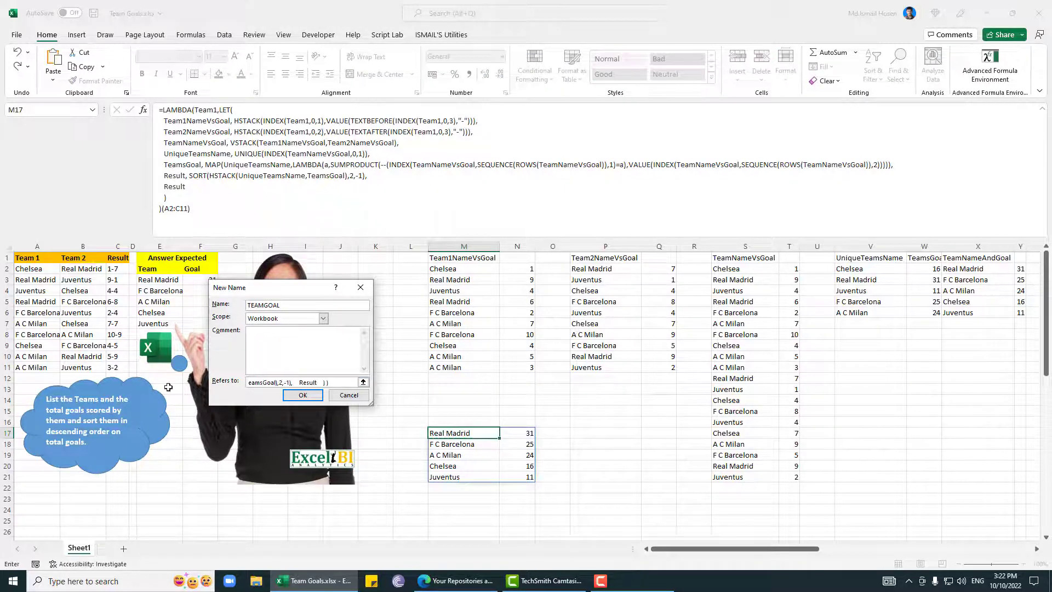
{"action": "left_click", "coordinate": [303, 395]}
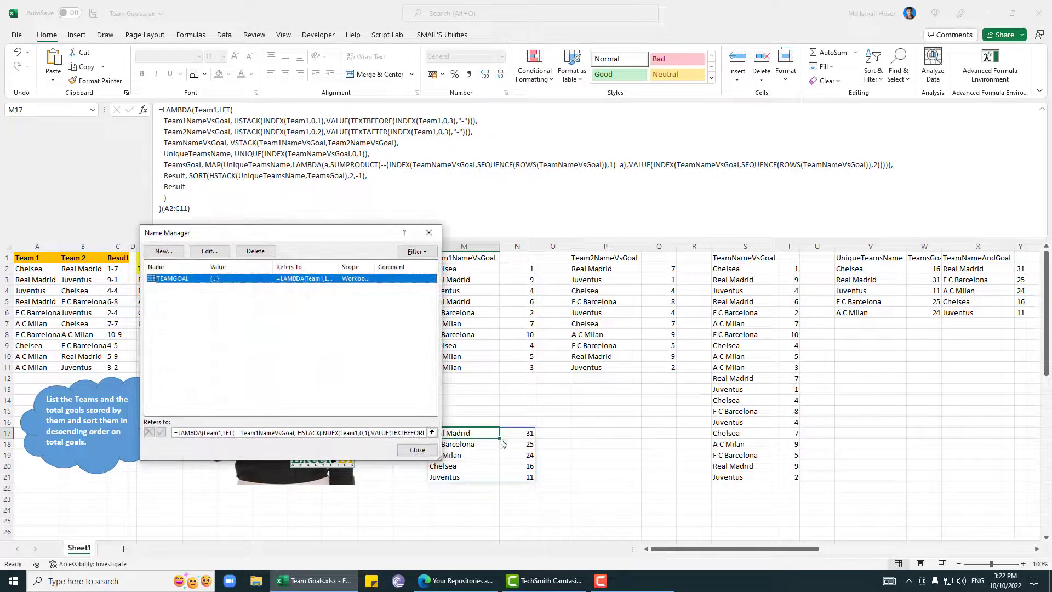
{"action": "left_click", "coordinate": [431, 432]}
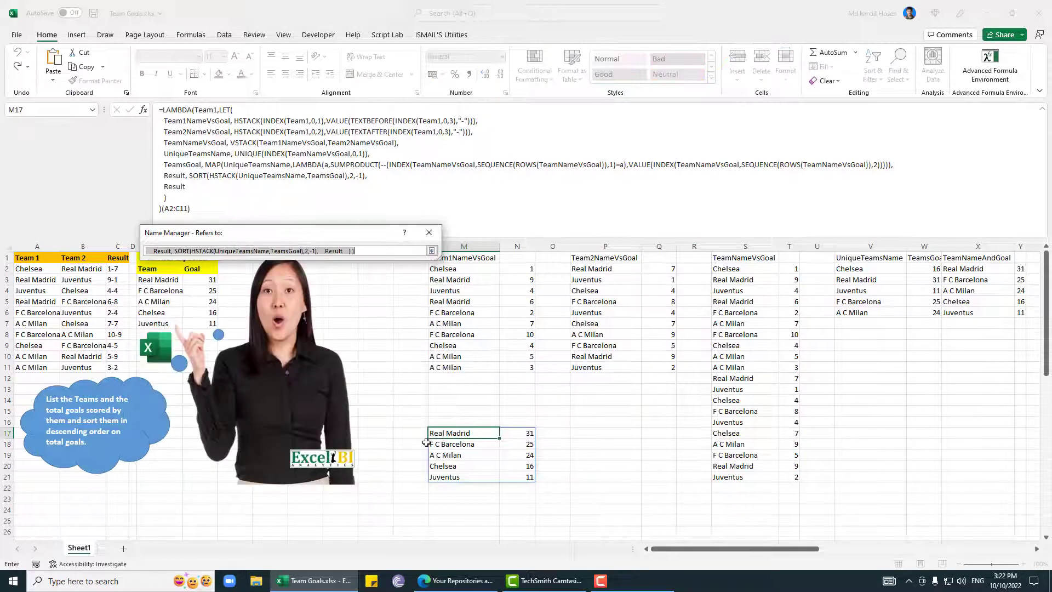
{"action": "left_click", "coordinate": [429, 232]}
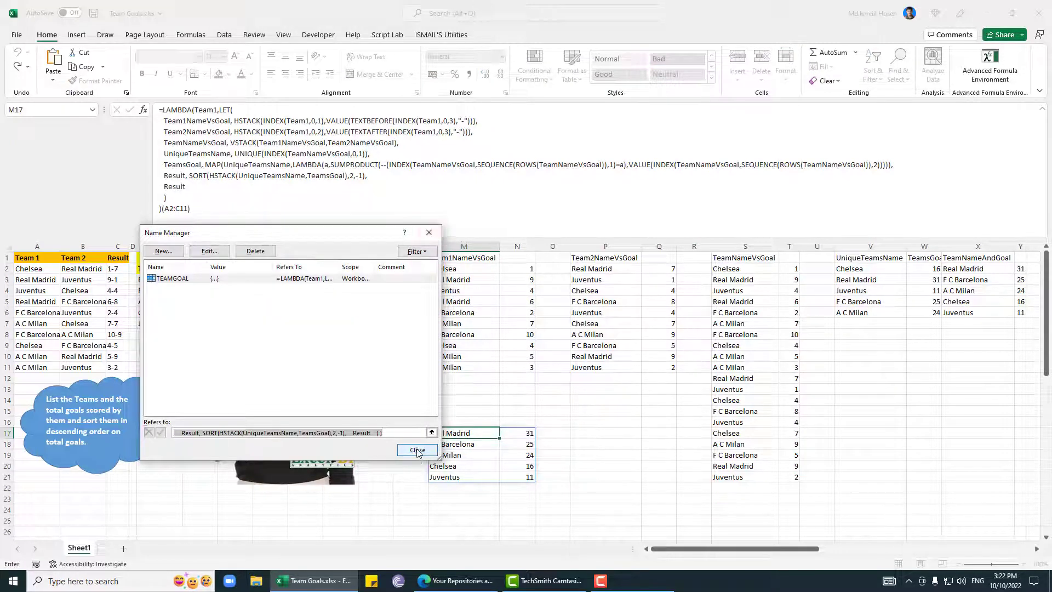
{"action": "left_click", "coordinate": [418, 450]}
Step: Replace the formula in M17 with =TEAMGOAL(A2:C11)
{"action": "type", "text": "=tea"}
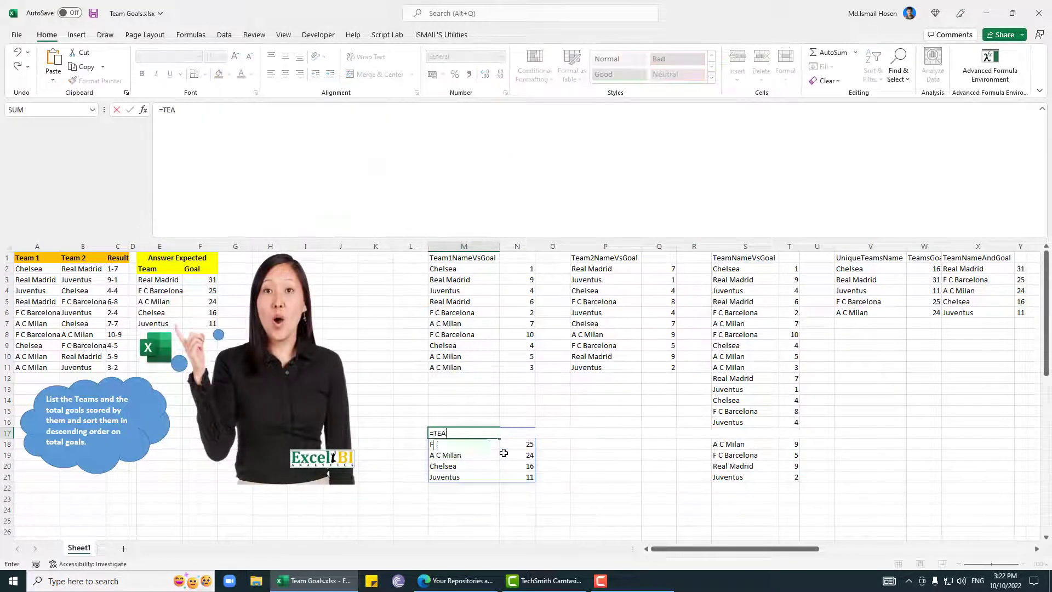
{"action": "key", "text": "Tab"}
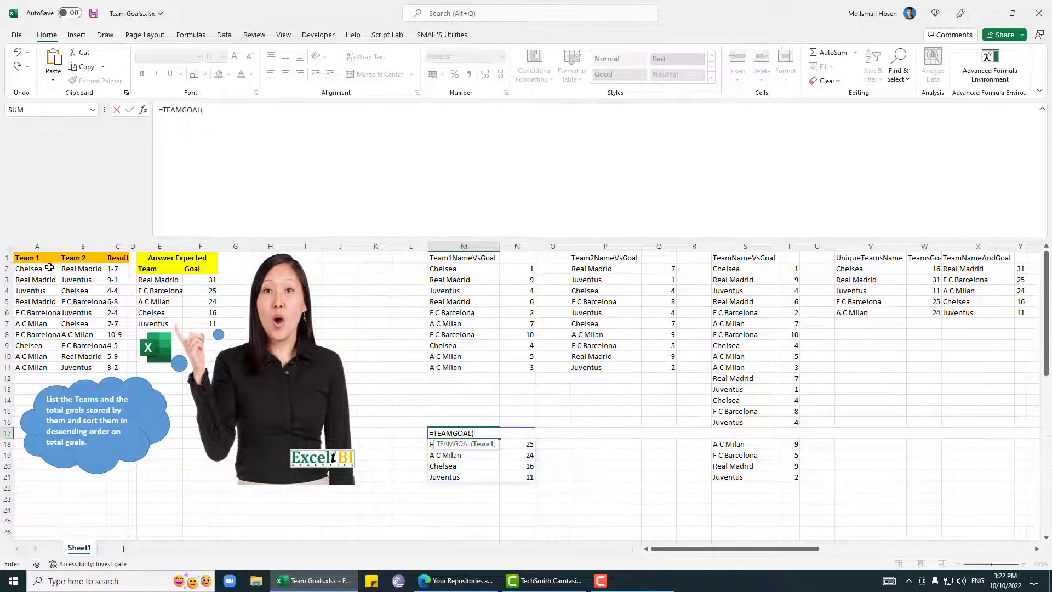
{"action": "left_click_drag", "start_coordinate": [50, 268], "coordinate": [116, 369]}
{"action": "key", "text": "Return"}
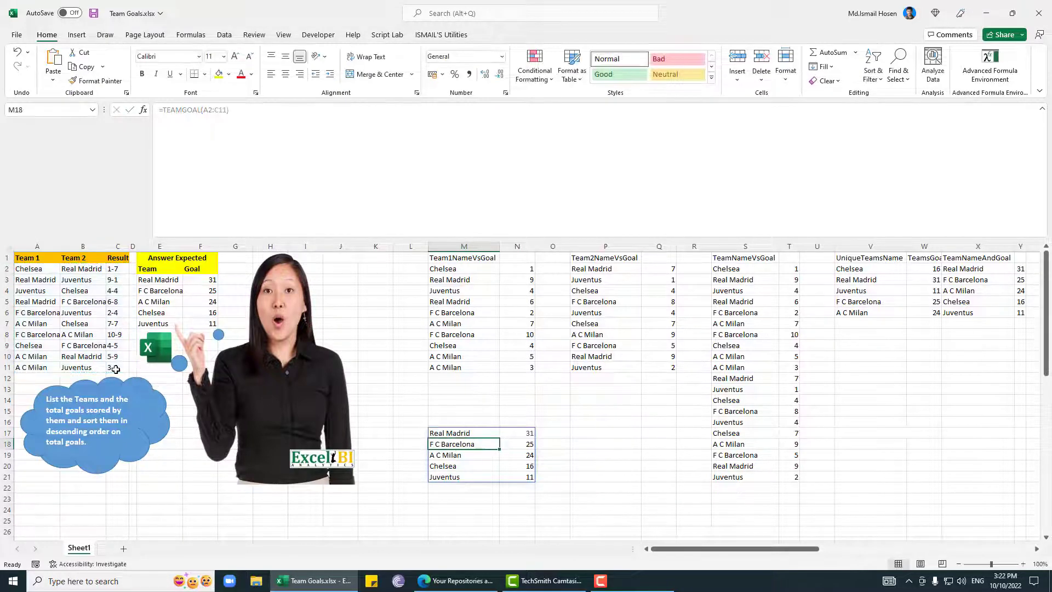
{"action": "key", "text": "Up"}
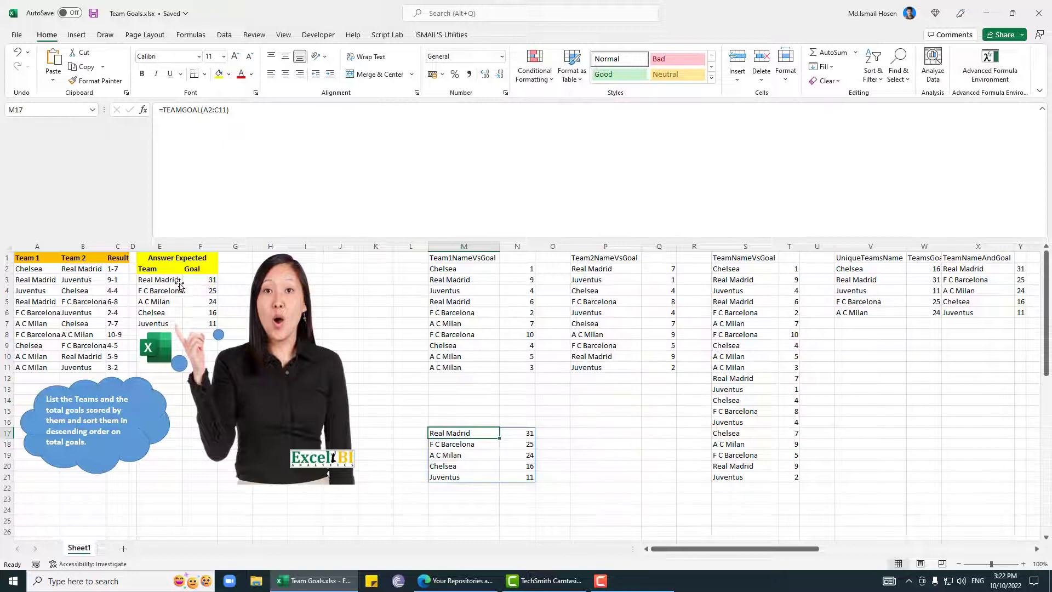
{"action": "left_click", "coordinate": [619, 581]}
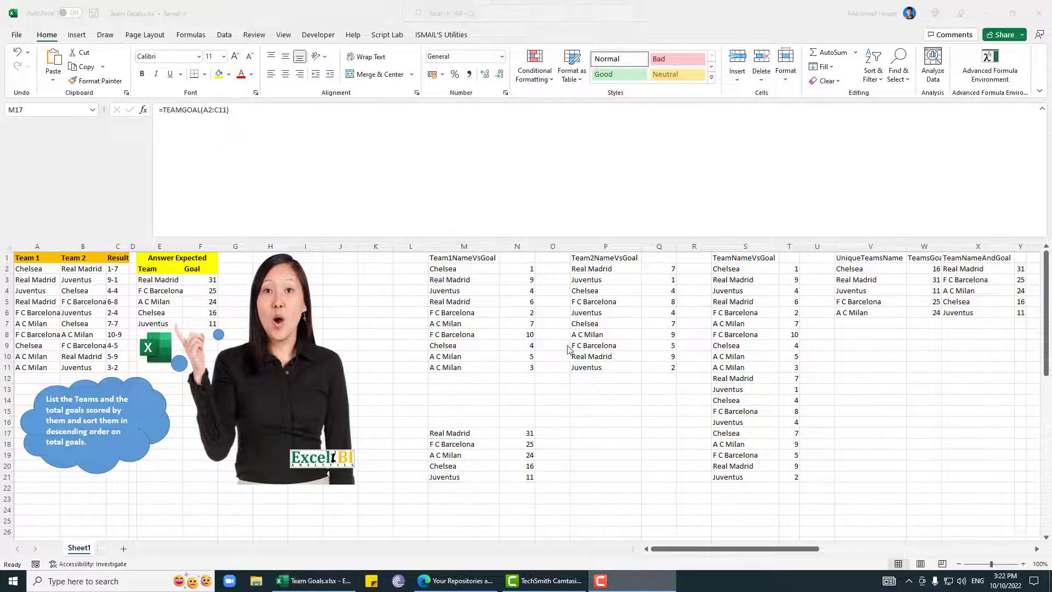